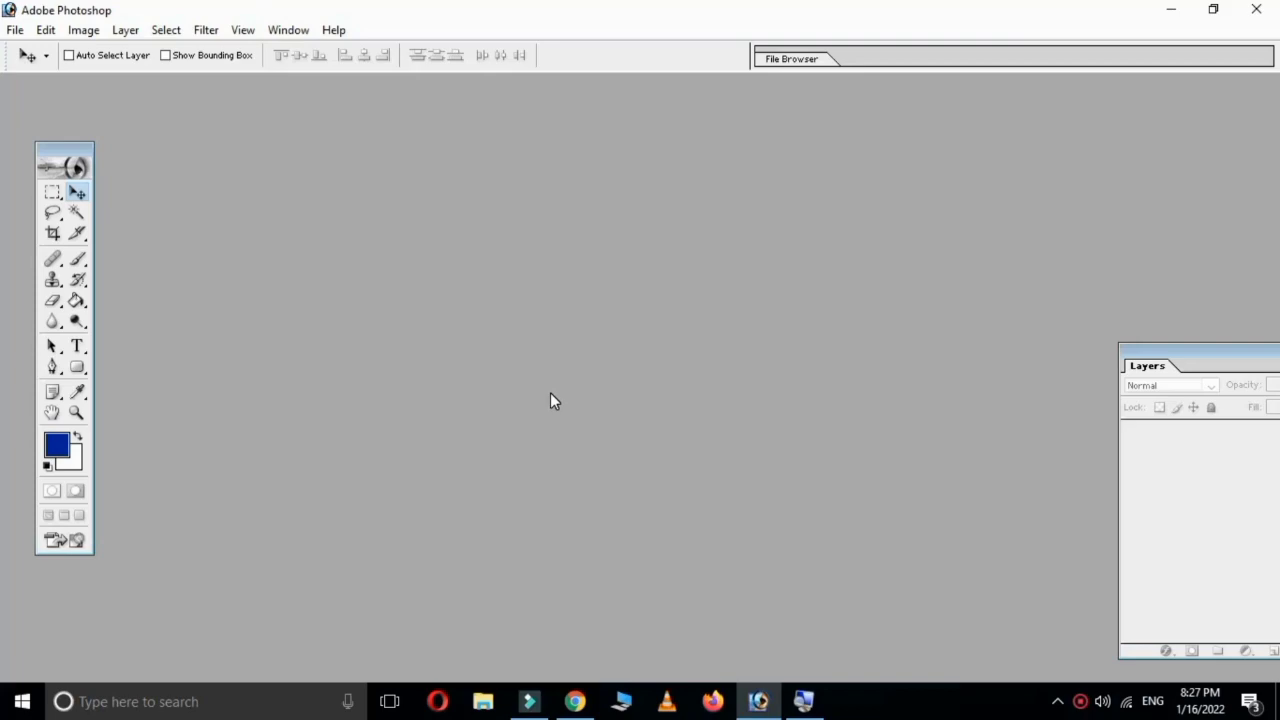
Step: Open smart vaccination.psd from Desktop > photoshop files
double_click(550, 400)
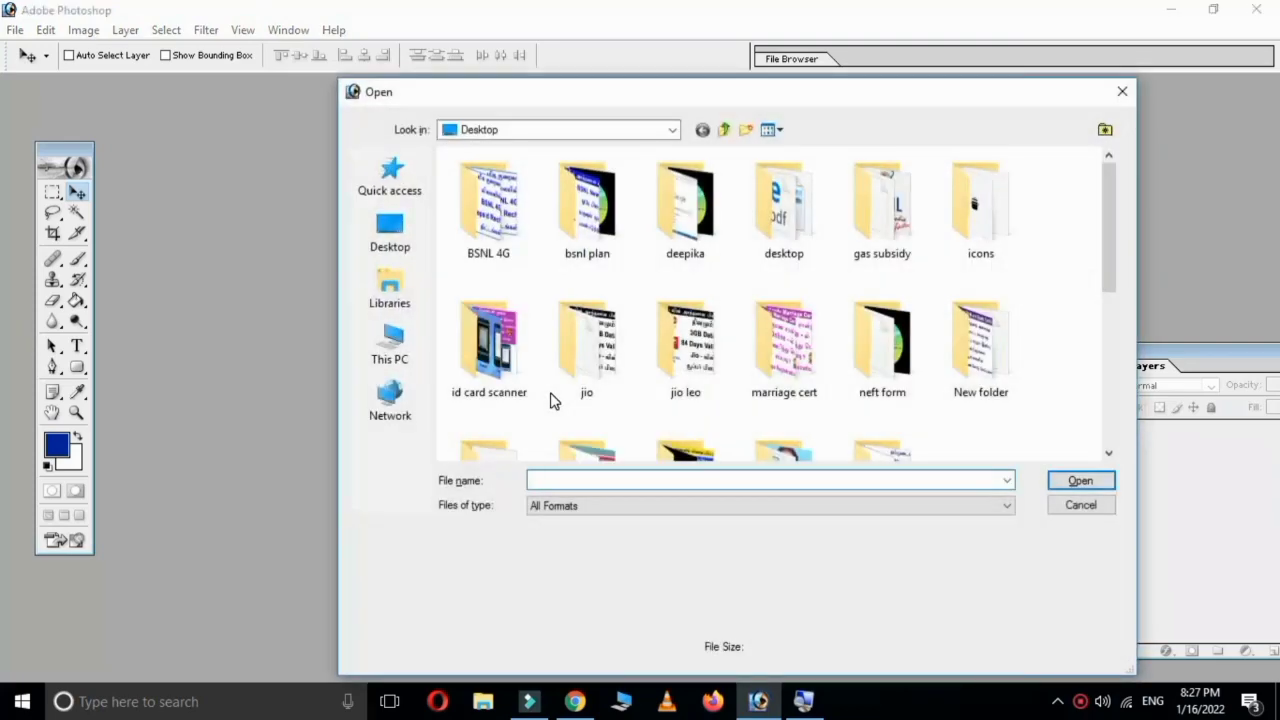
left_click(388, 243)
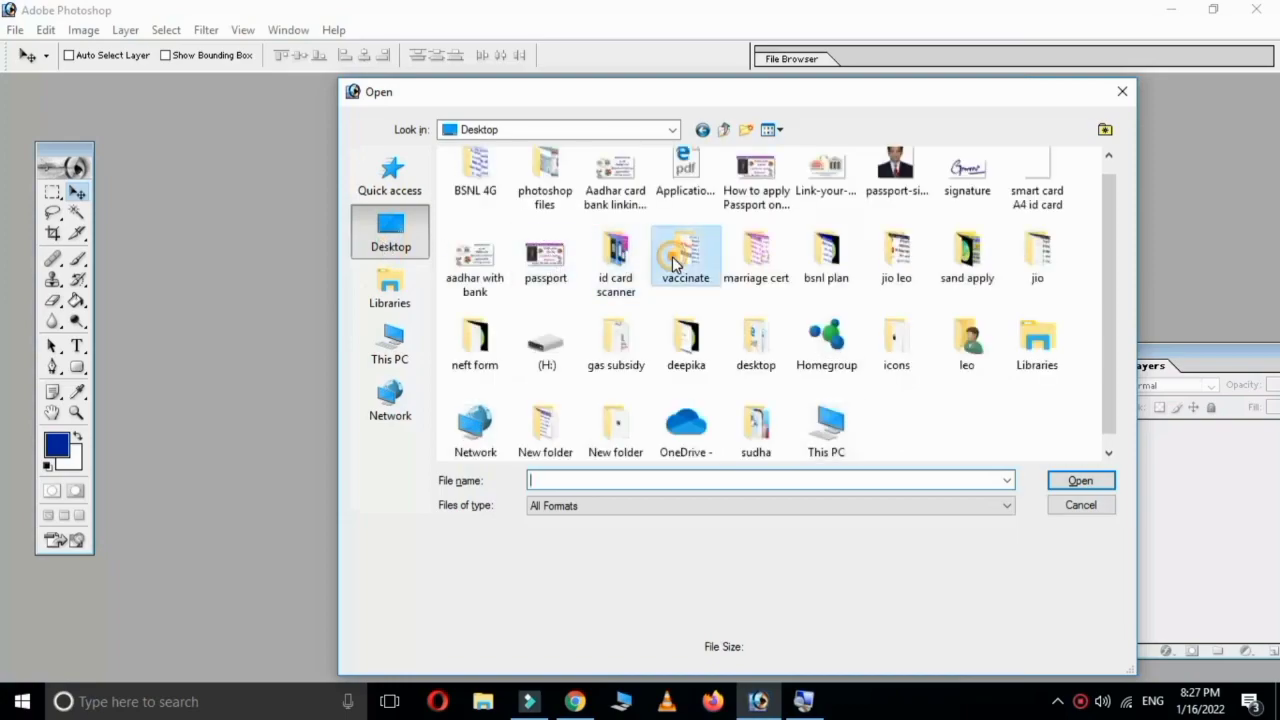
left_click(672, 256)
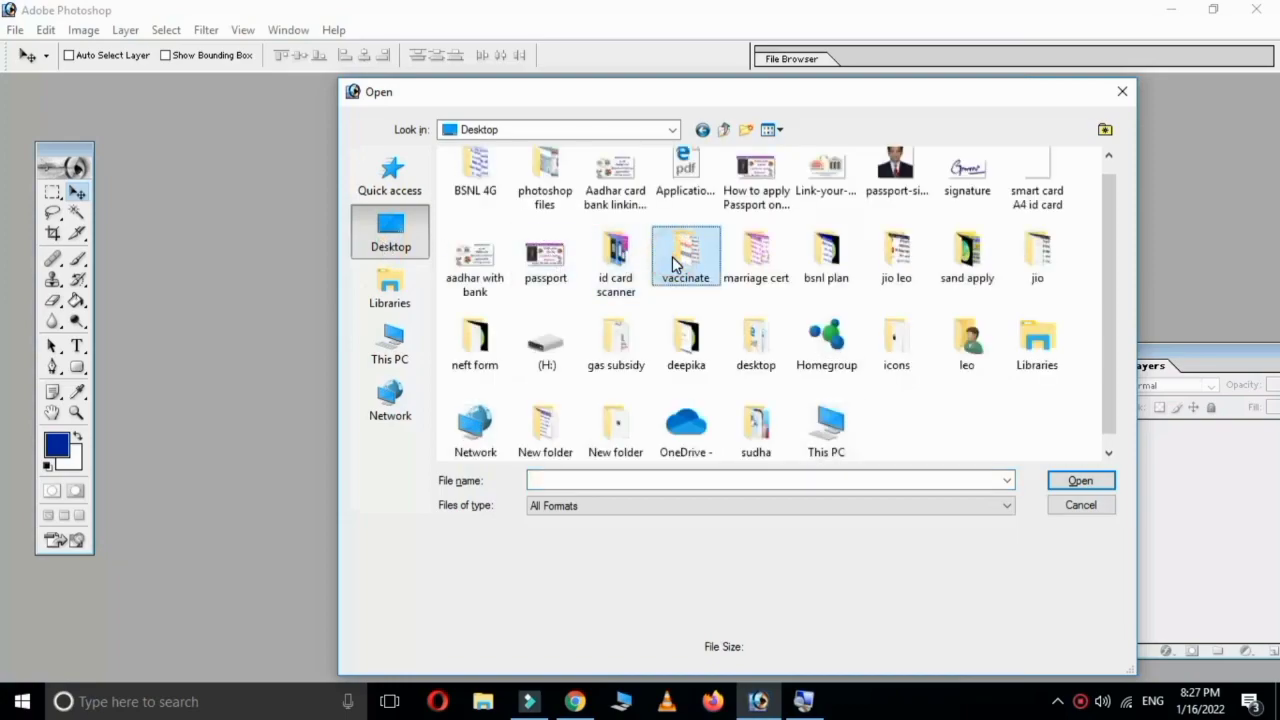
double_click(541, 180)
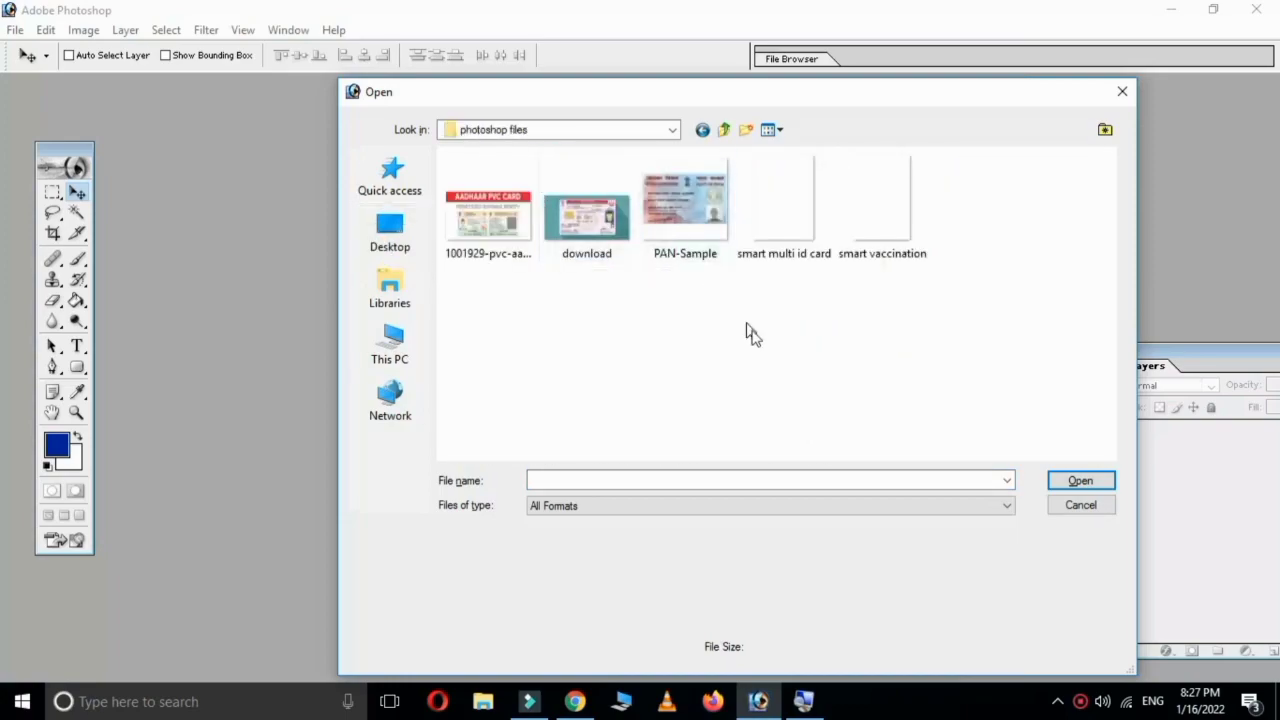
left_click(891, 240)
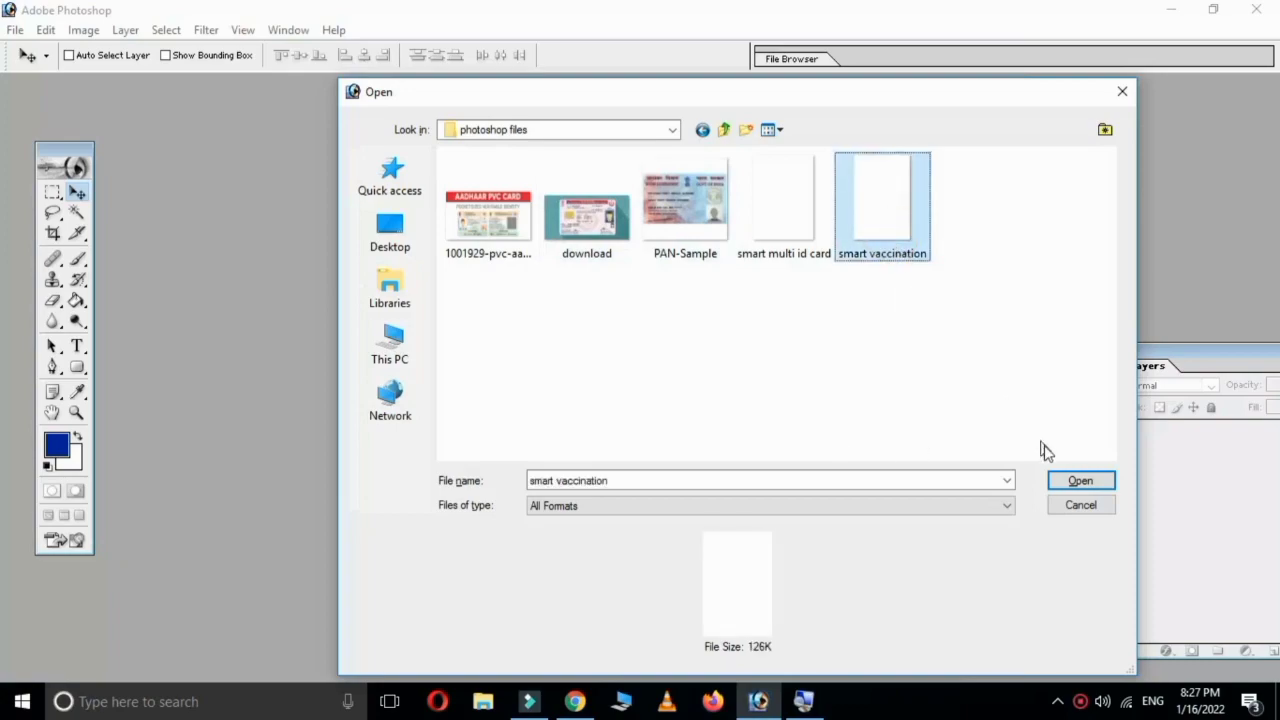
left_click(1081, 481)
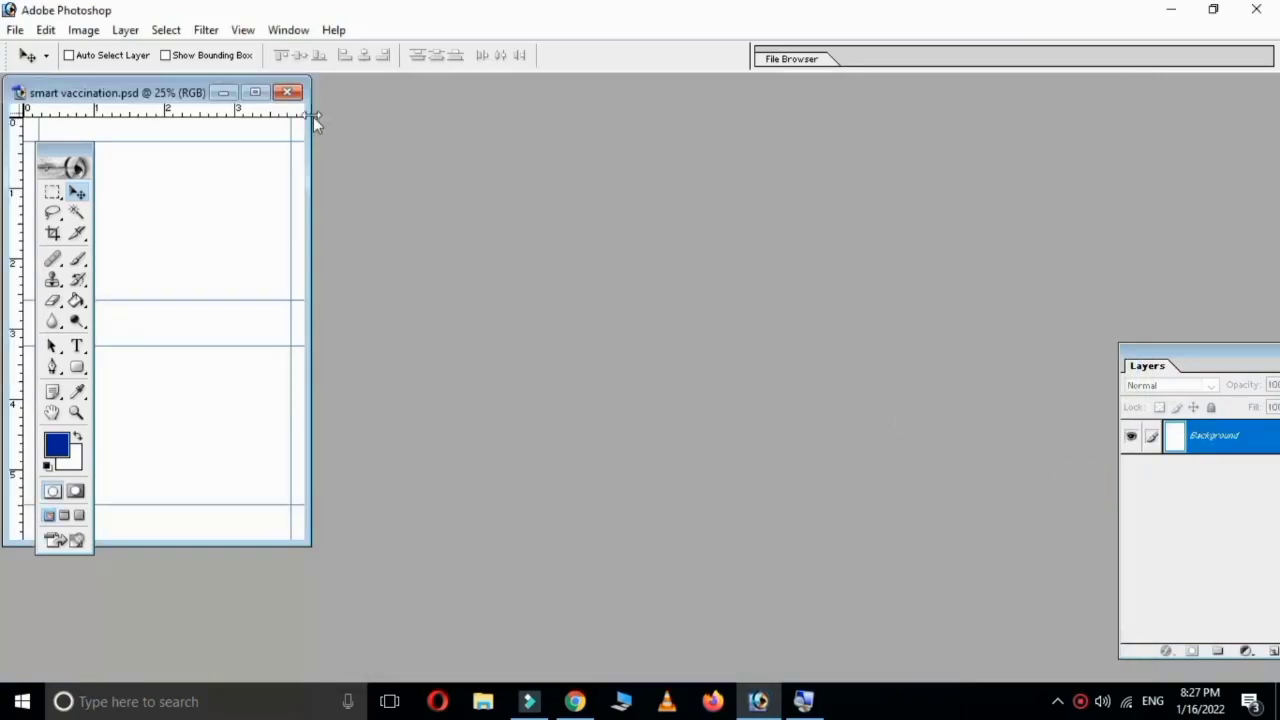
Step: Maximize and zoom in on the template, and convert Background into Layer 0
left_click(255, 92)
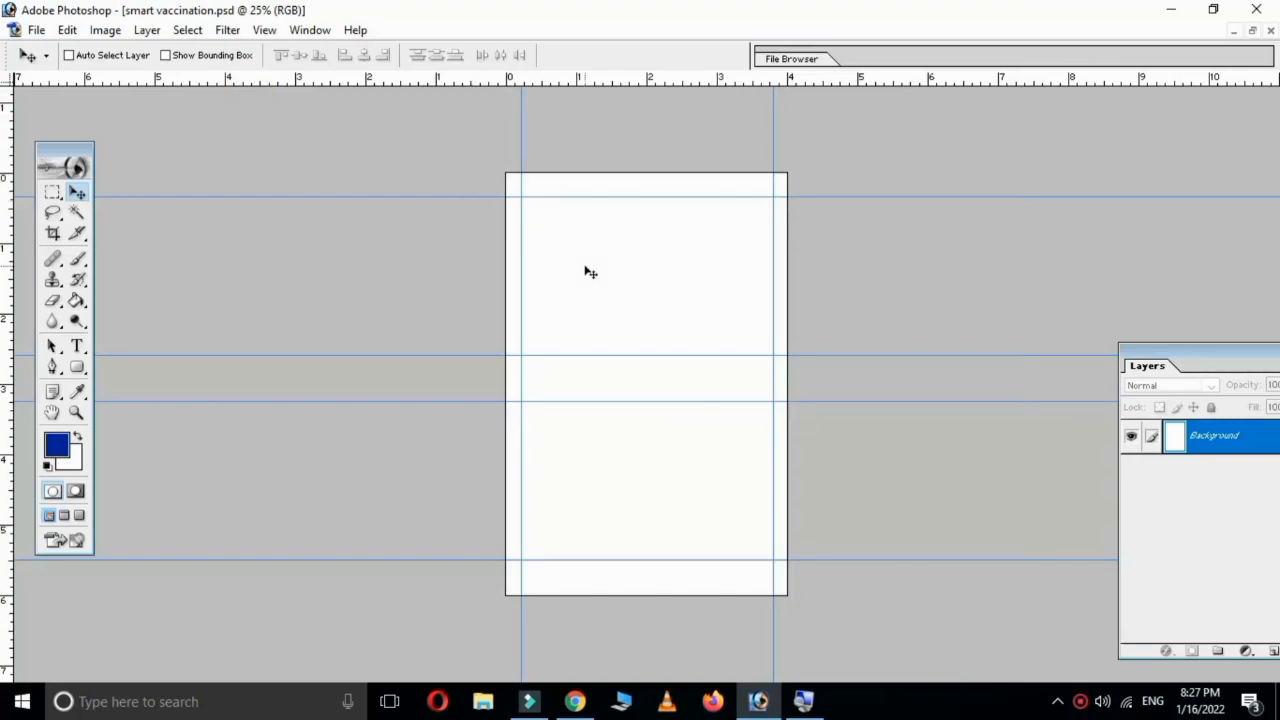
key("ctrl+plus")
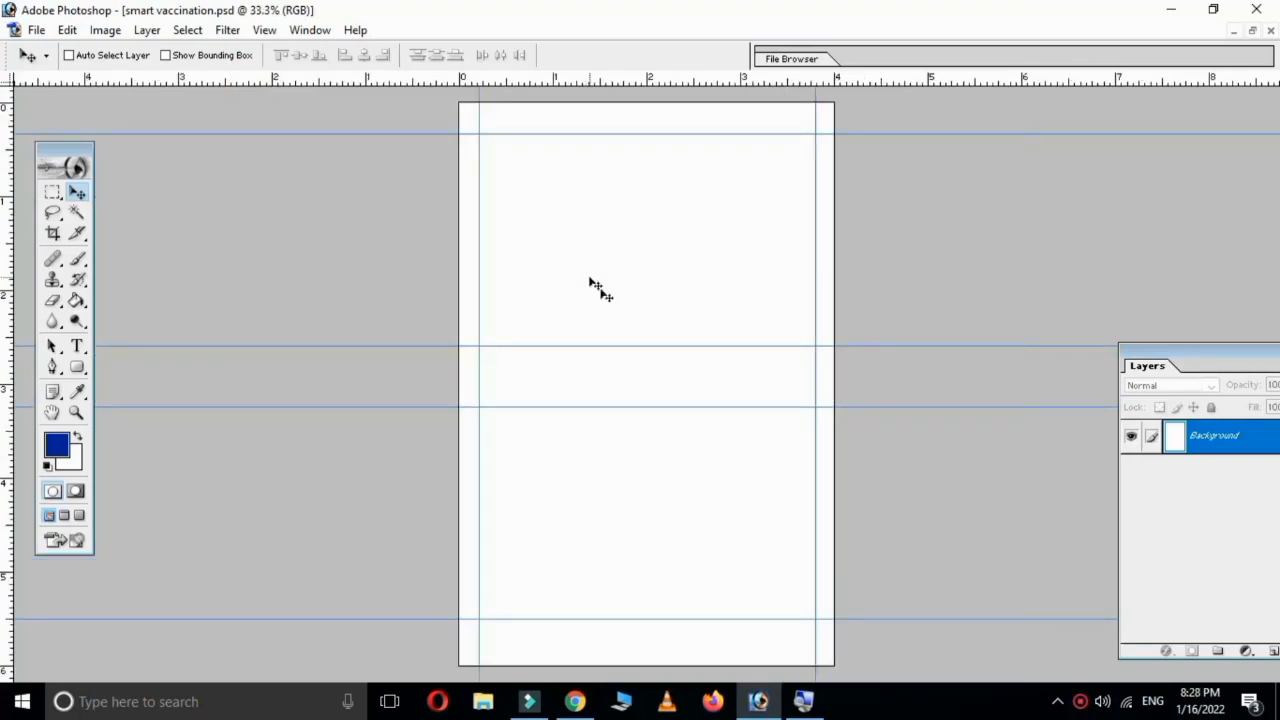
double_click(1240, 435)
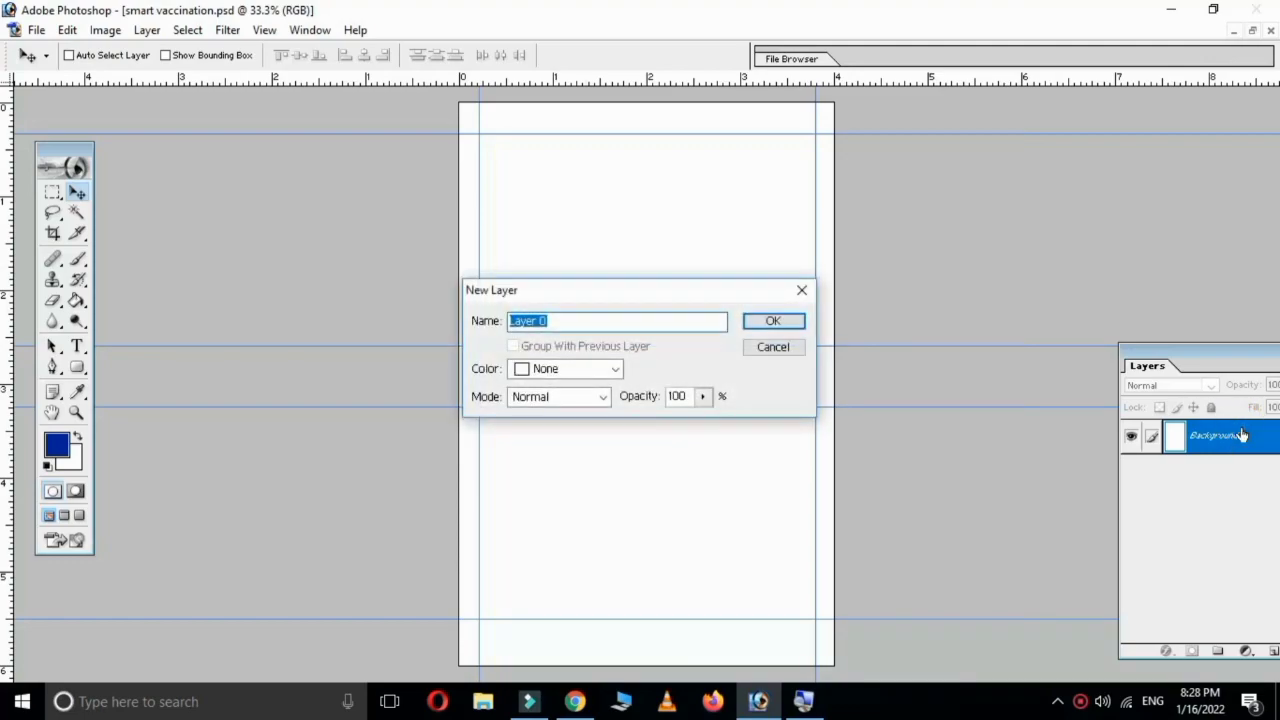
key("Return")
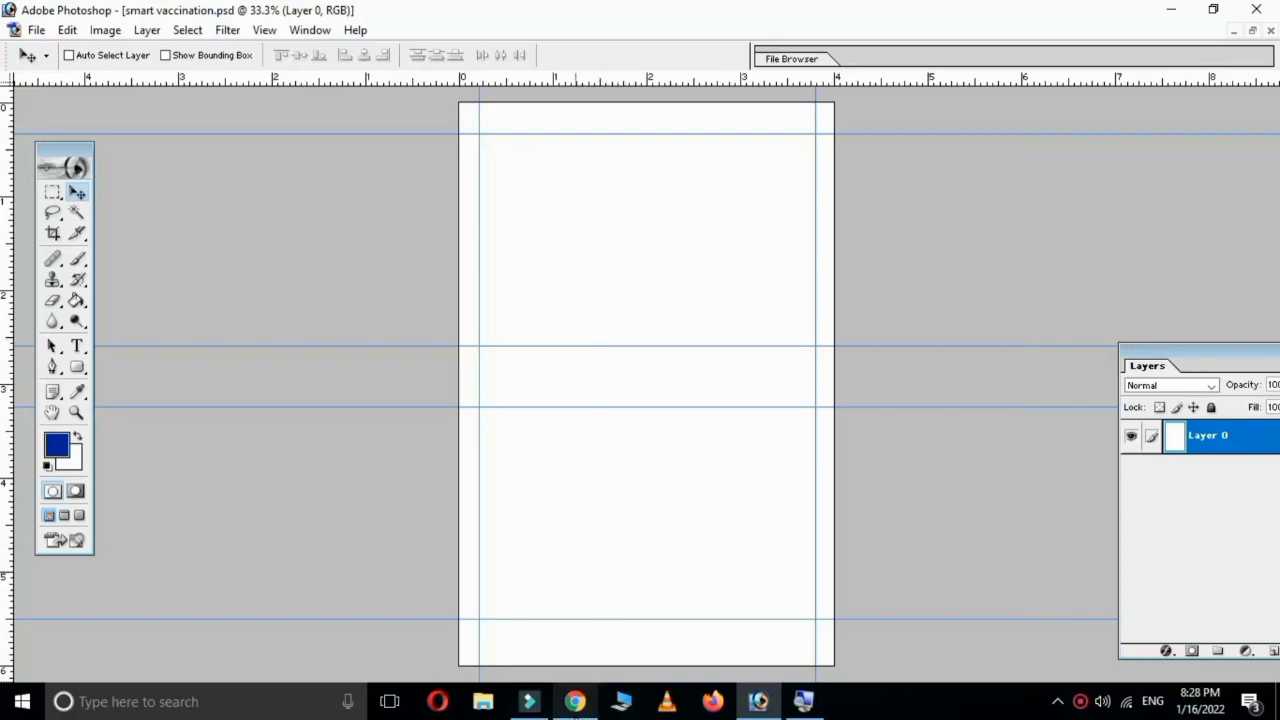
mouse_move(575, 701)
left_click(585, 633)
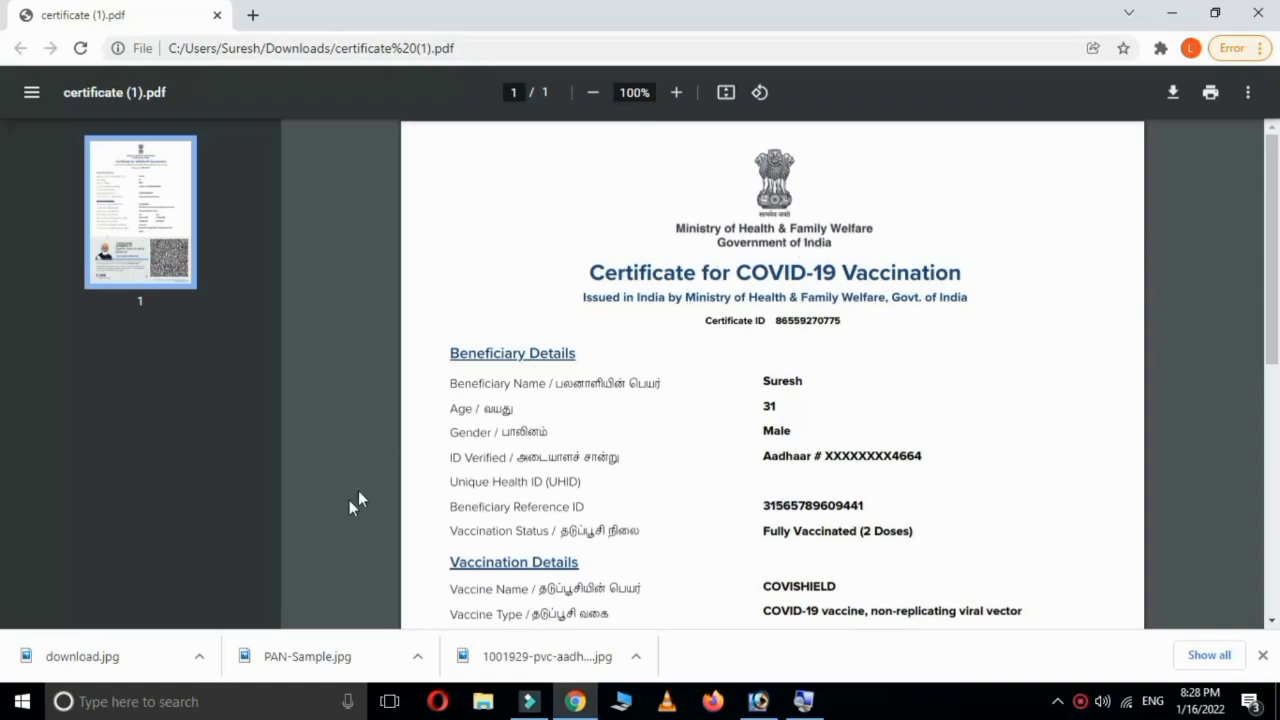
Step: Launch Snipping Tool by searching 'snip' and start a new capture
left_click(128, 701)
type("s")
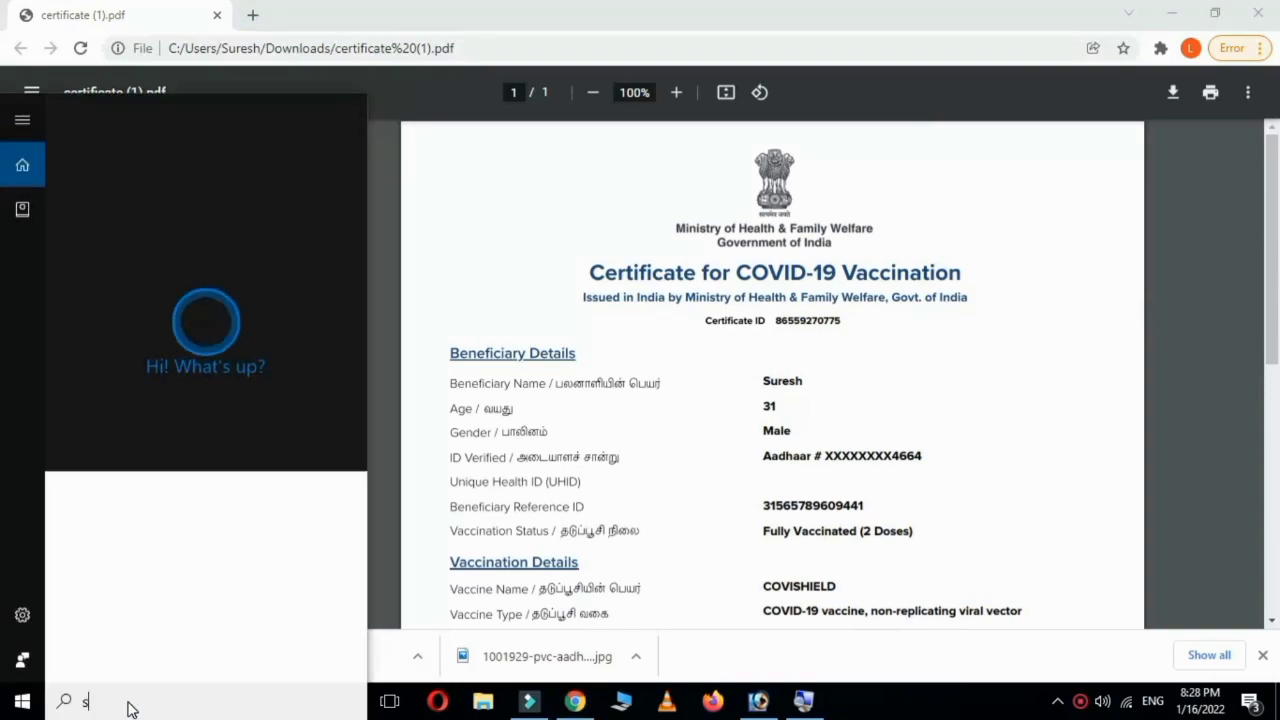
type("nip")
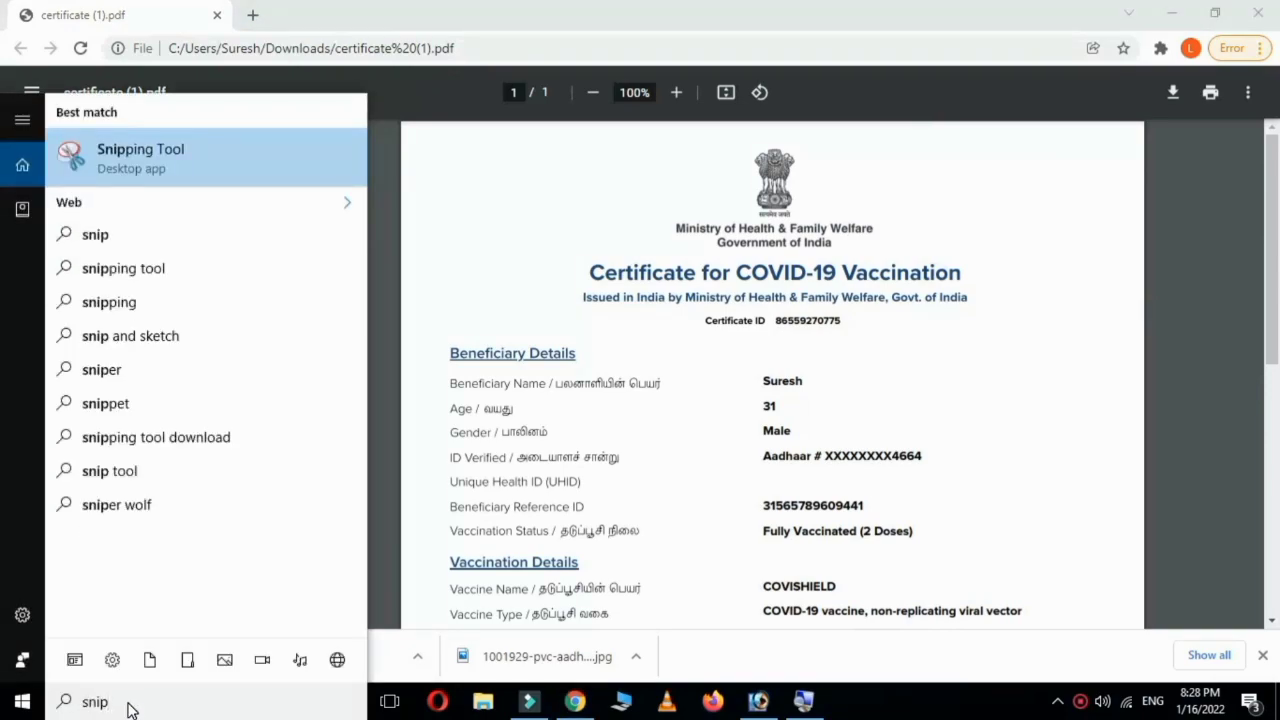
left_click(125, 163)
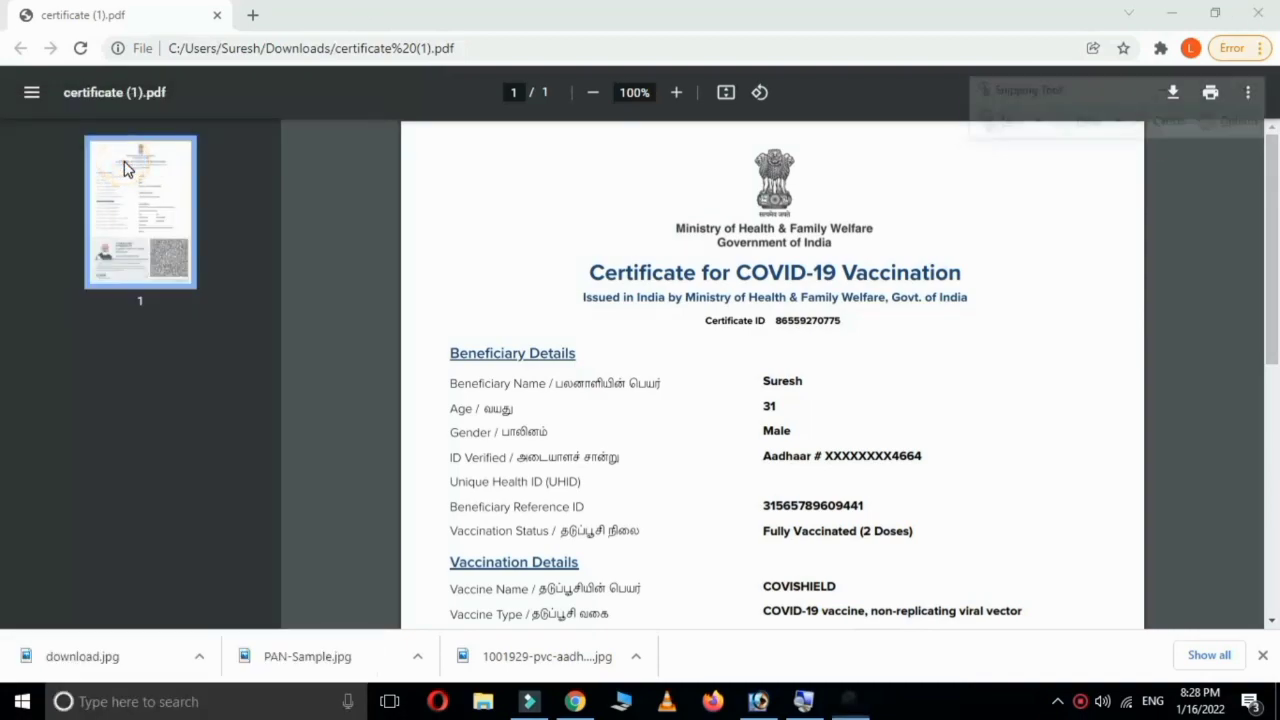
left_click_drag(1068, 89, 1127, 87)
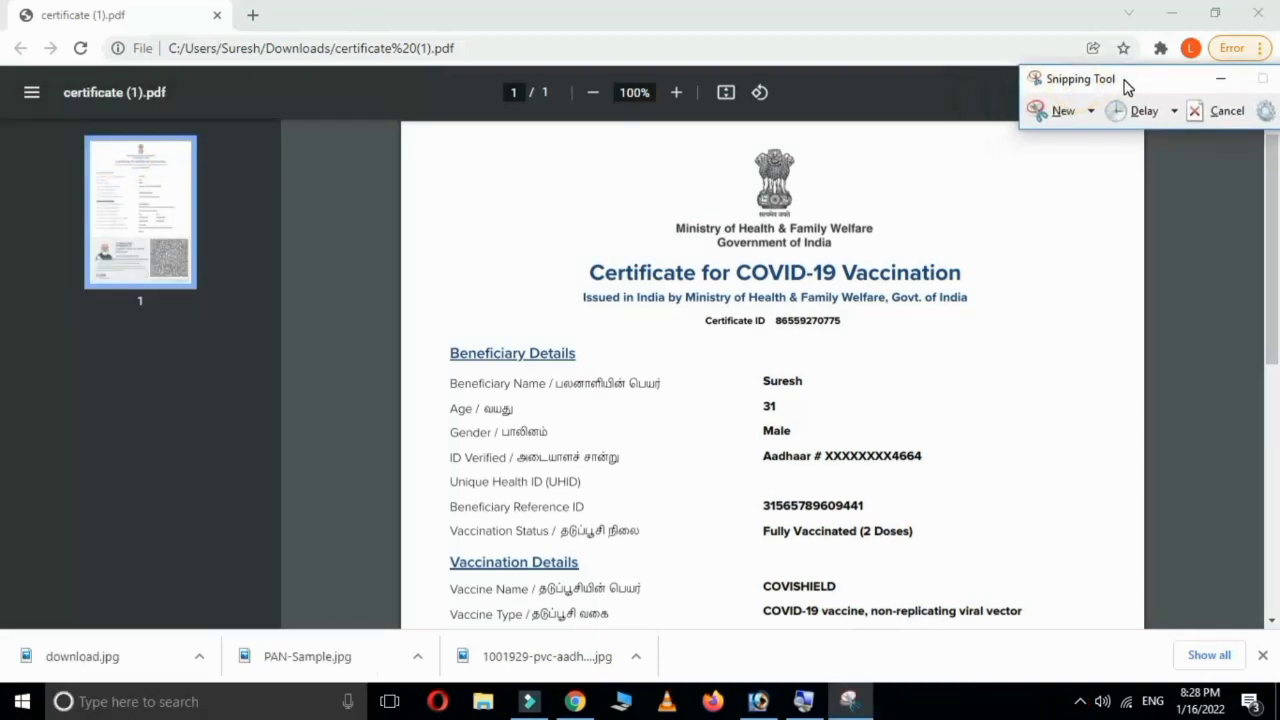
left_click(1058, 112)
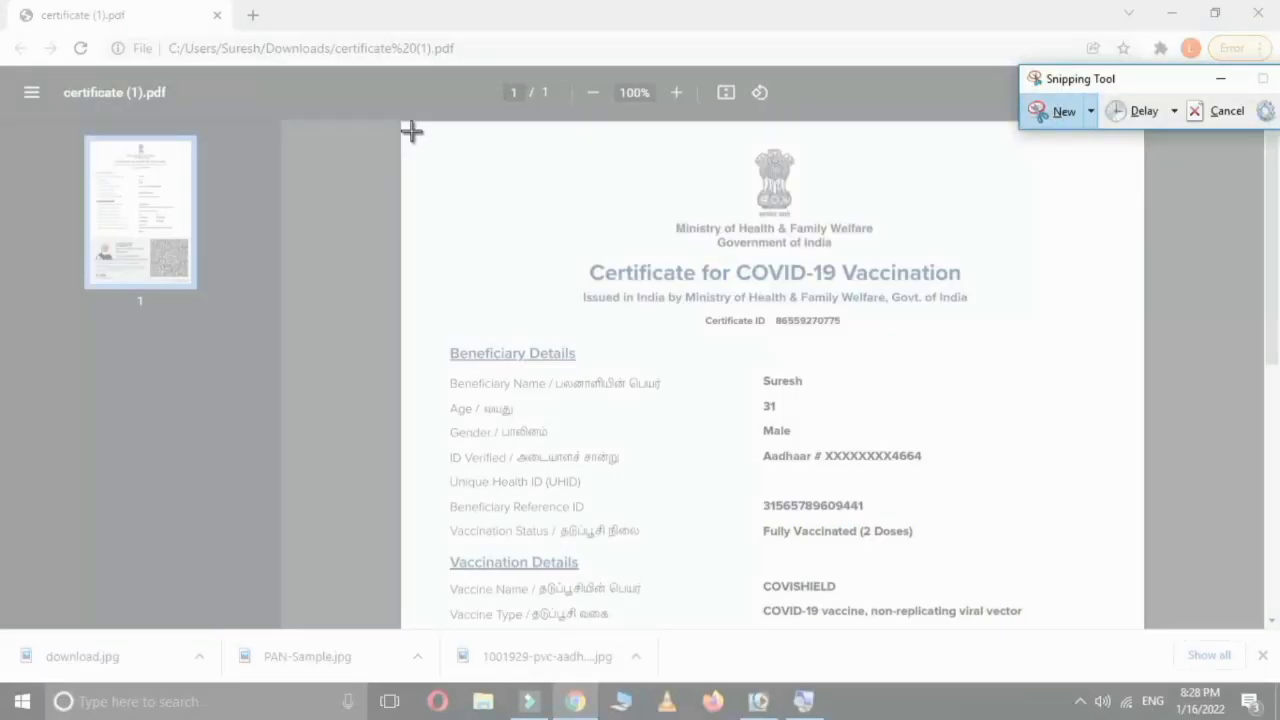
Step: Snip the certificate's header and beneficiary details and copy the capture
mouse_move(406, 127)
left_mouse_down()
mouse_move(1003, 567)
mouse_move(1063, 546)
left_mouse_up()
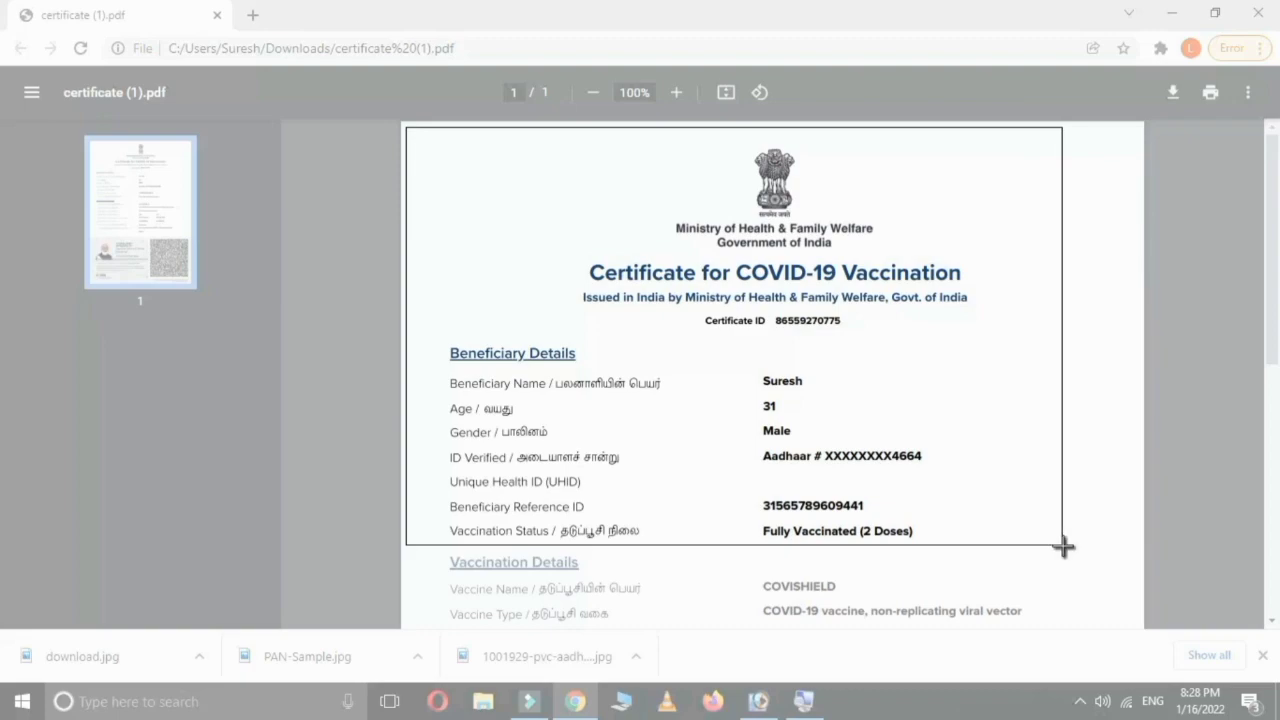
mouse_move(1063, 546)
left_mouse_down()
mouse_move(980, 543)
mouse_move(1080, 549)
left_mouse_up()
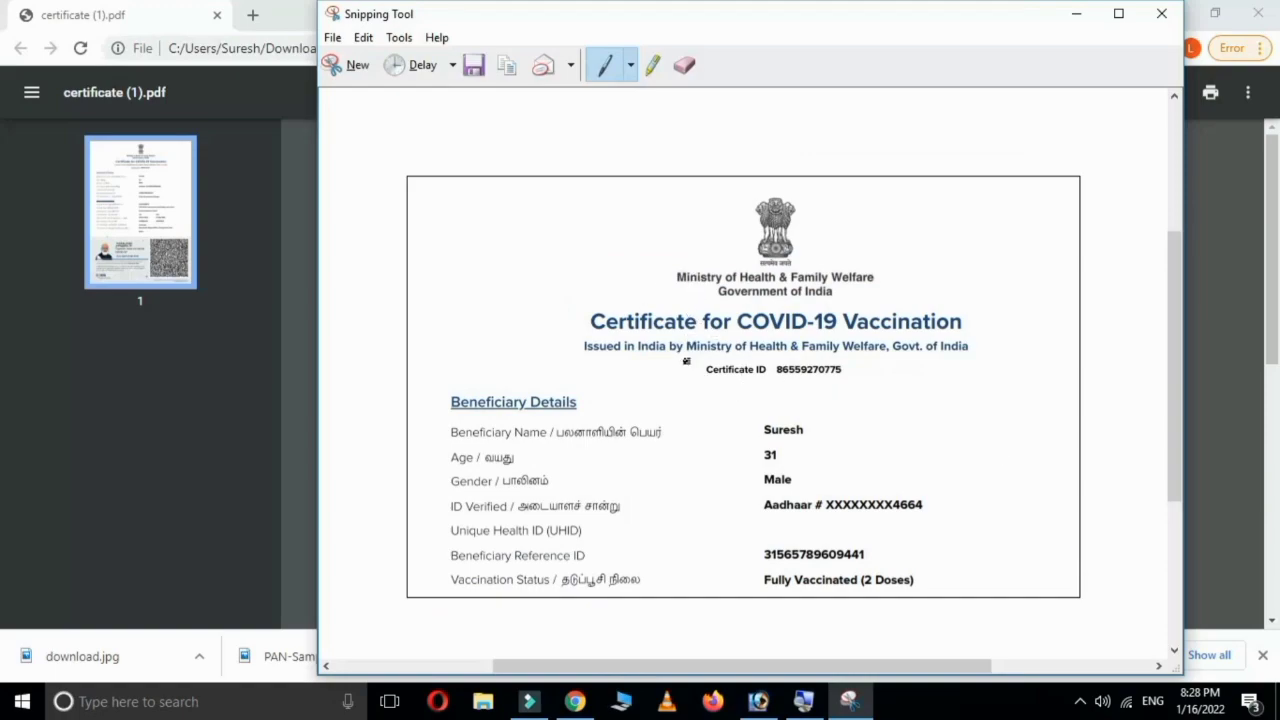
left_click(507, 68)
Step: Paste the certificate snip as Layer 1 and position it in the top guide cell
left_click(757, 701)
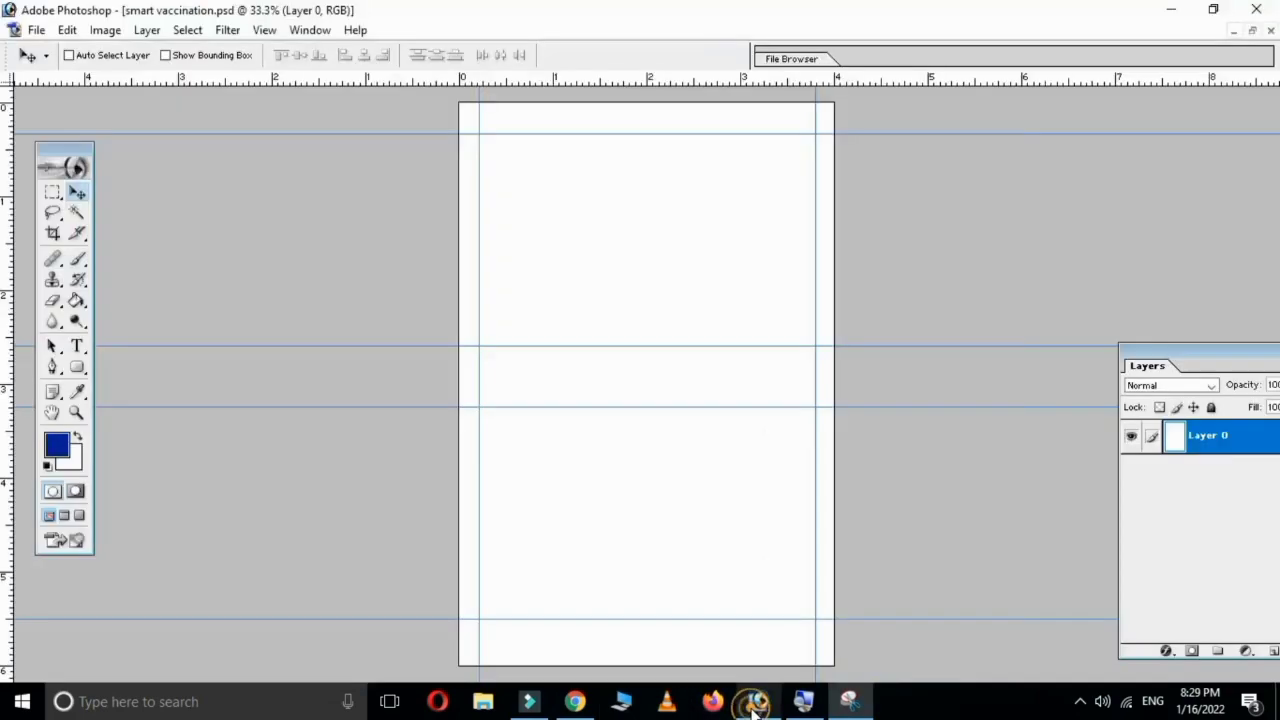
key("ctrl+v")
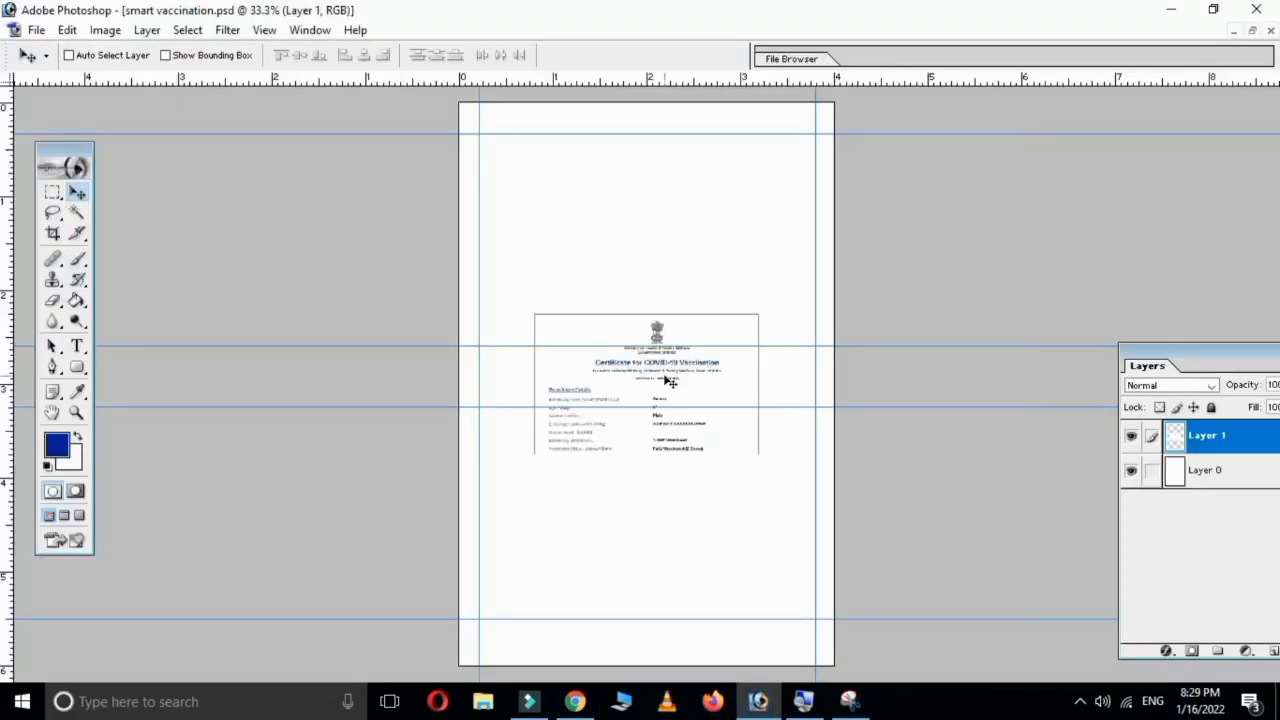
mouse_move(662, 388)
left_mouse_down()
mouse_move(670, 341)
mouse_move(622, 228)
left_mouse_up()
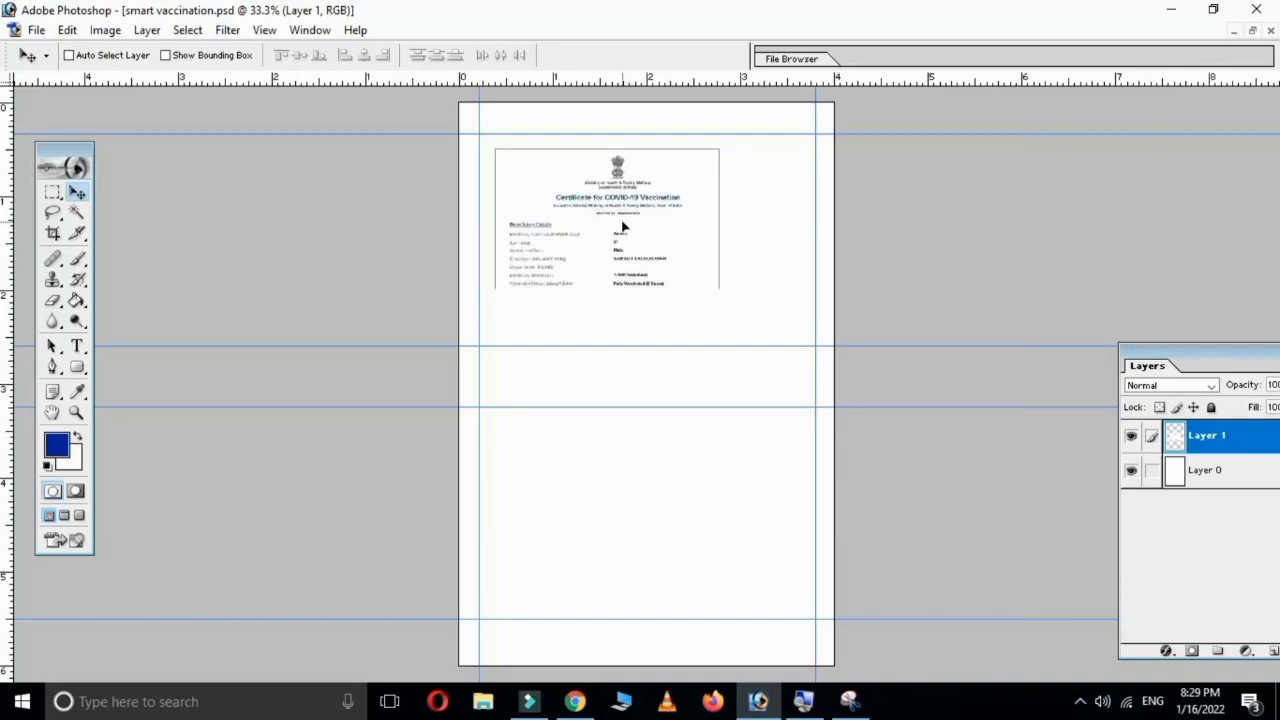
key("ctrl+plus")
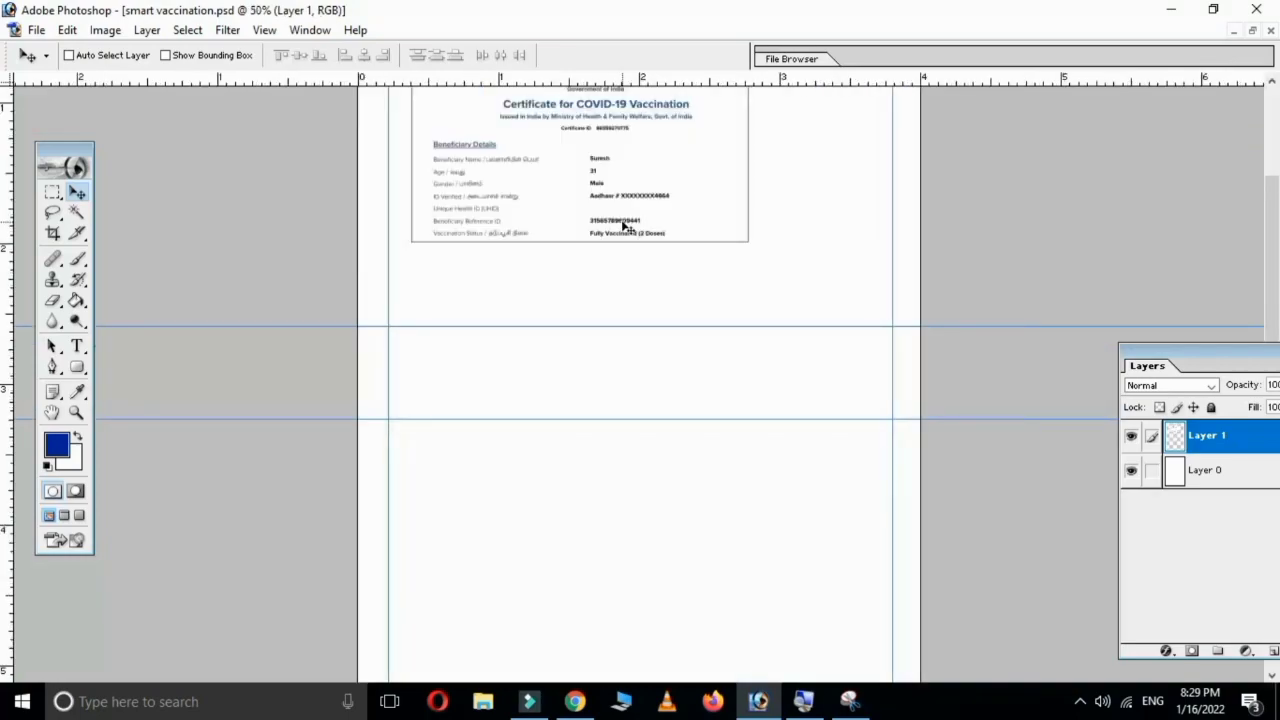
key("ctrl+plus")
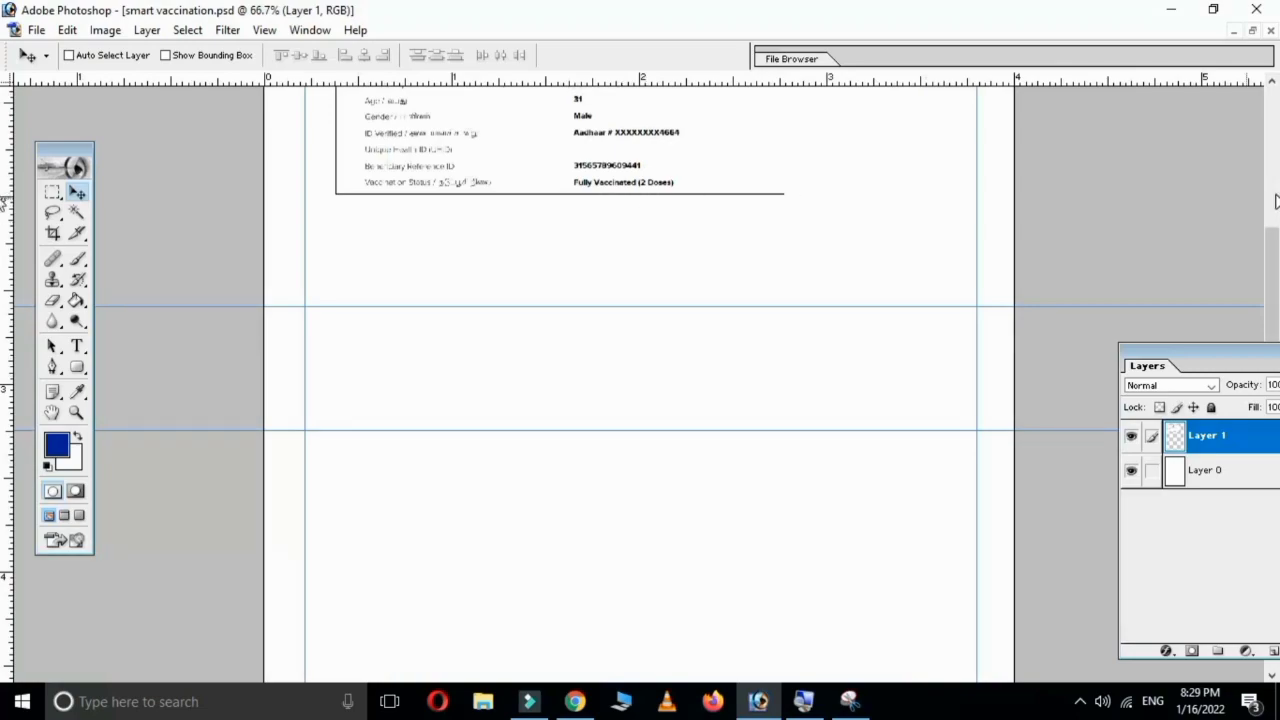
left_click_drag(1272, 270, 1271, 160)
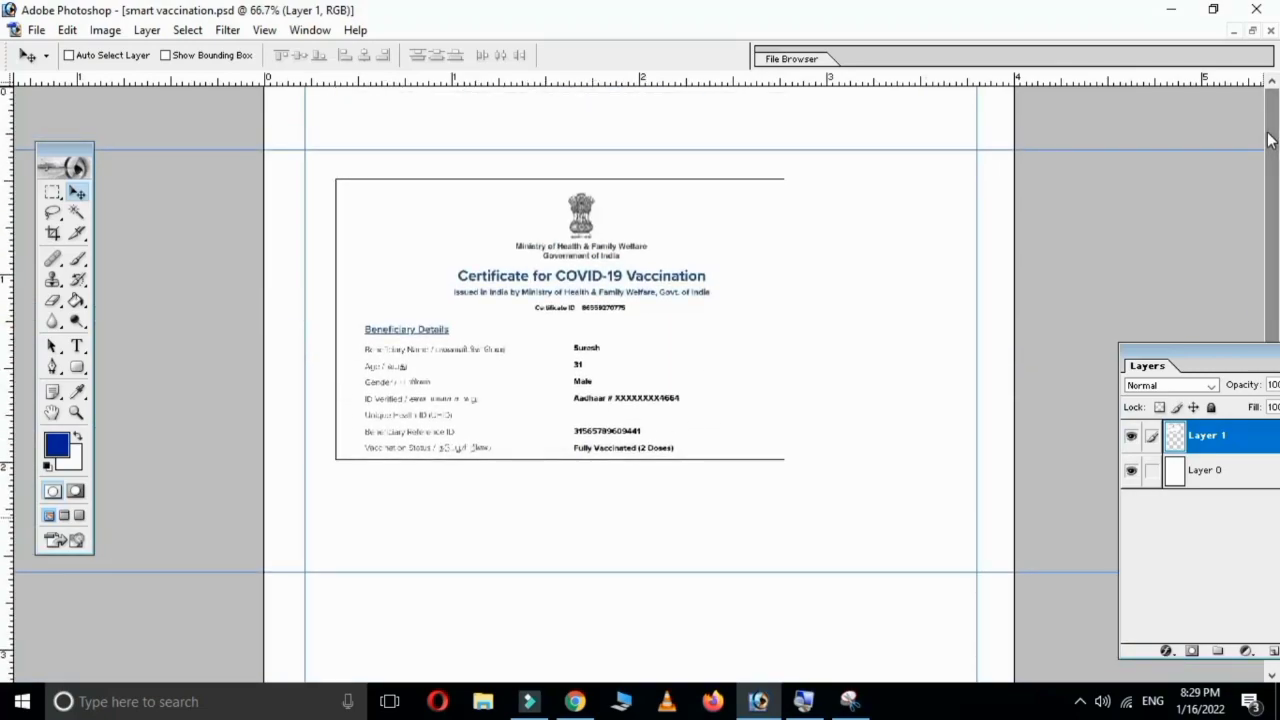
left_click_drag(556, 378, 630, 397)
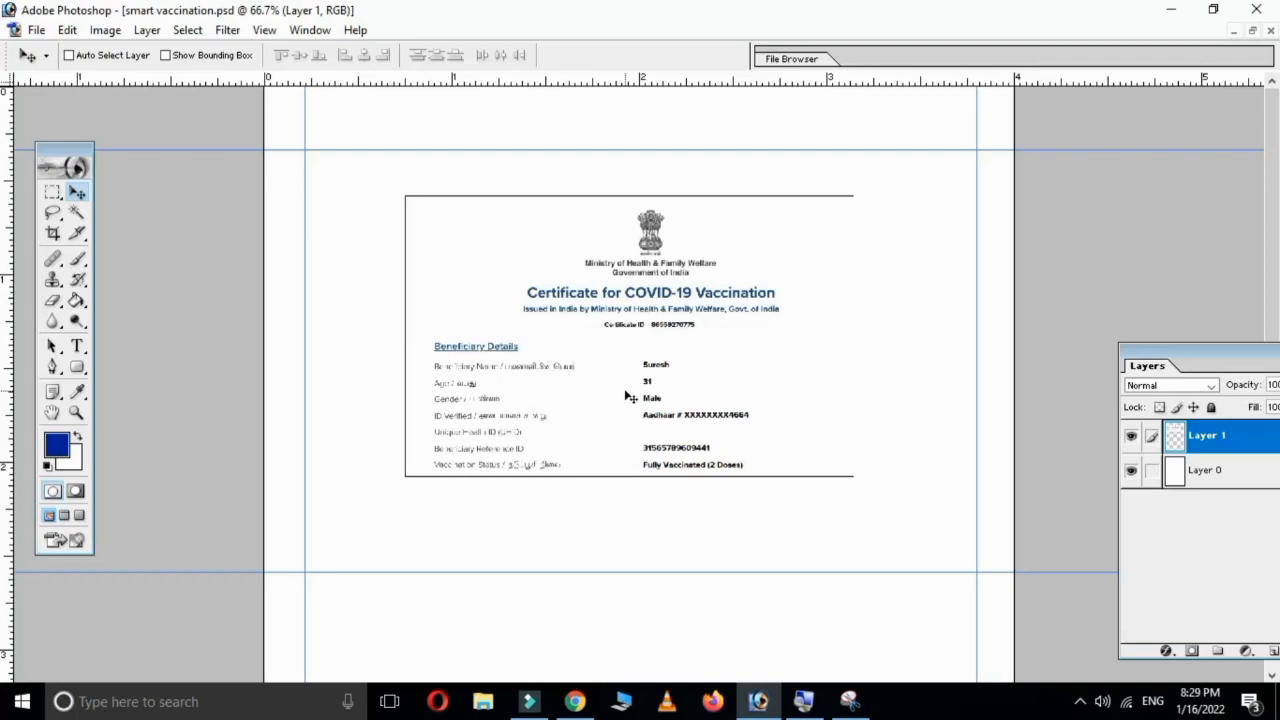
Step: Free-transform the certificate, enlarging it to about 124%
key("ctrl+t")
left_click_drag(853, 196, 917, 183)
mouse_move(826, 309)
left_mouse_down()
mouse_move(811, 309)
mouse_move(822, 314)
left_mouse_up()
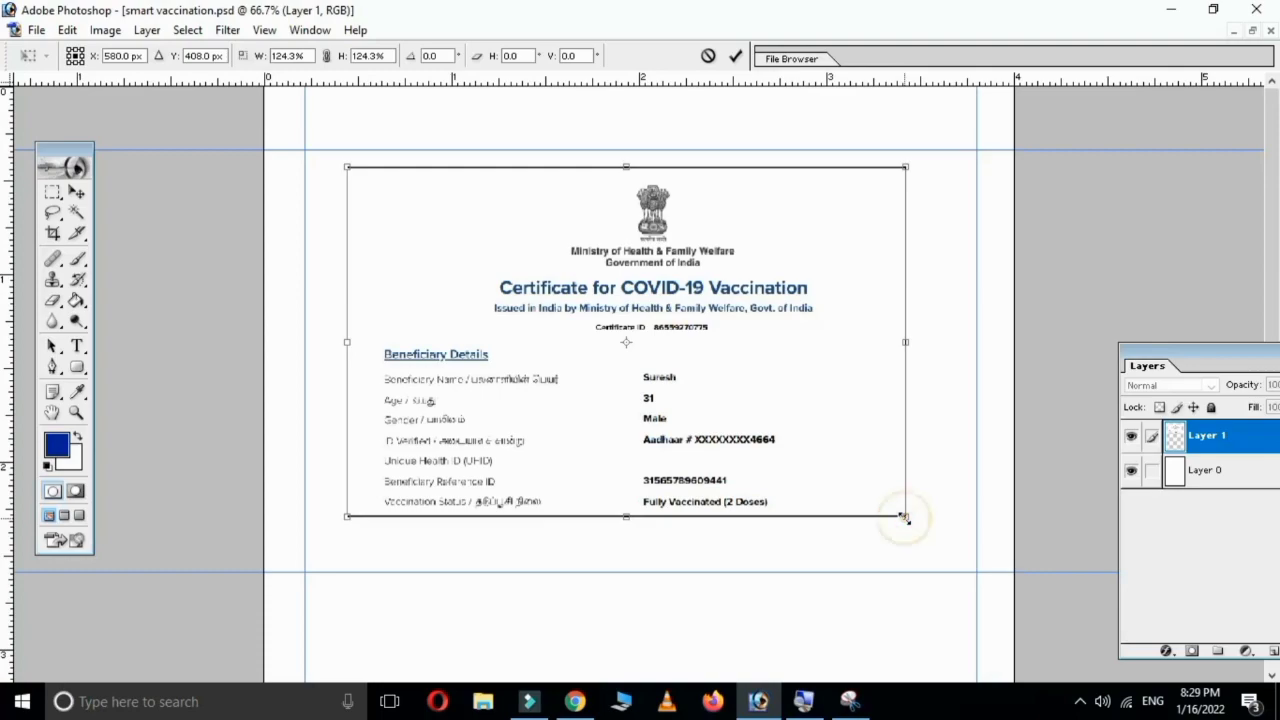
Step: Stretch the certificate's corners and edges to the top cell's guides and commit the transform
left_click_drag(905, 517, 960, 555)
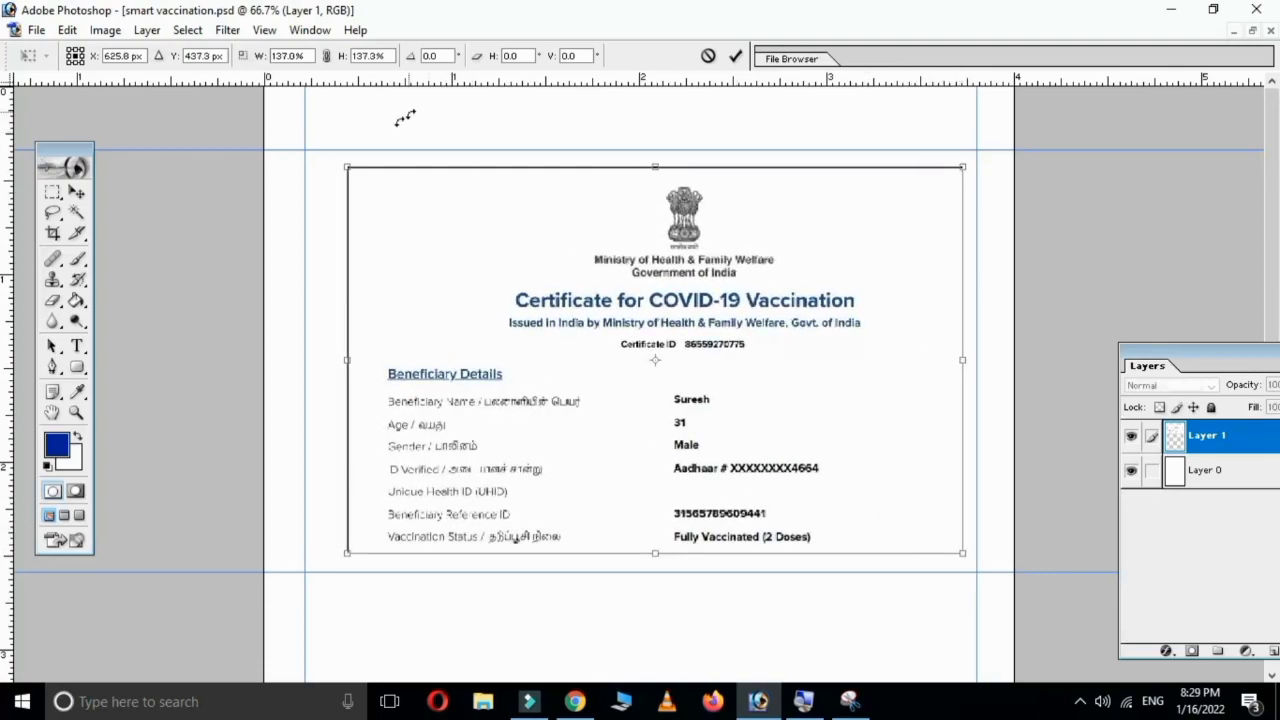
left_click_drag(346, 168, 334, 166)
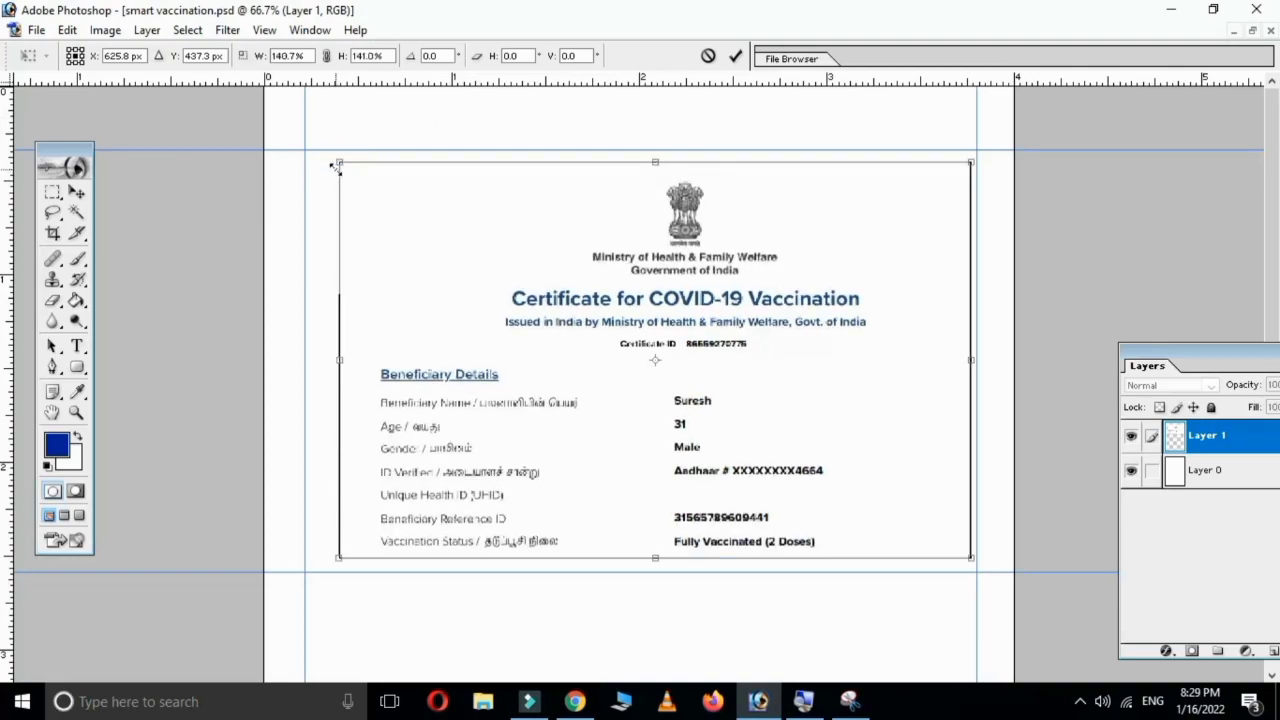
mouse_move(428, 251)
left_mouse_down()
mouse_move(398, 249)
mouse_move(408, 253)
left_mouse_up()
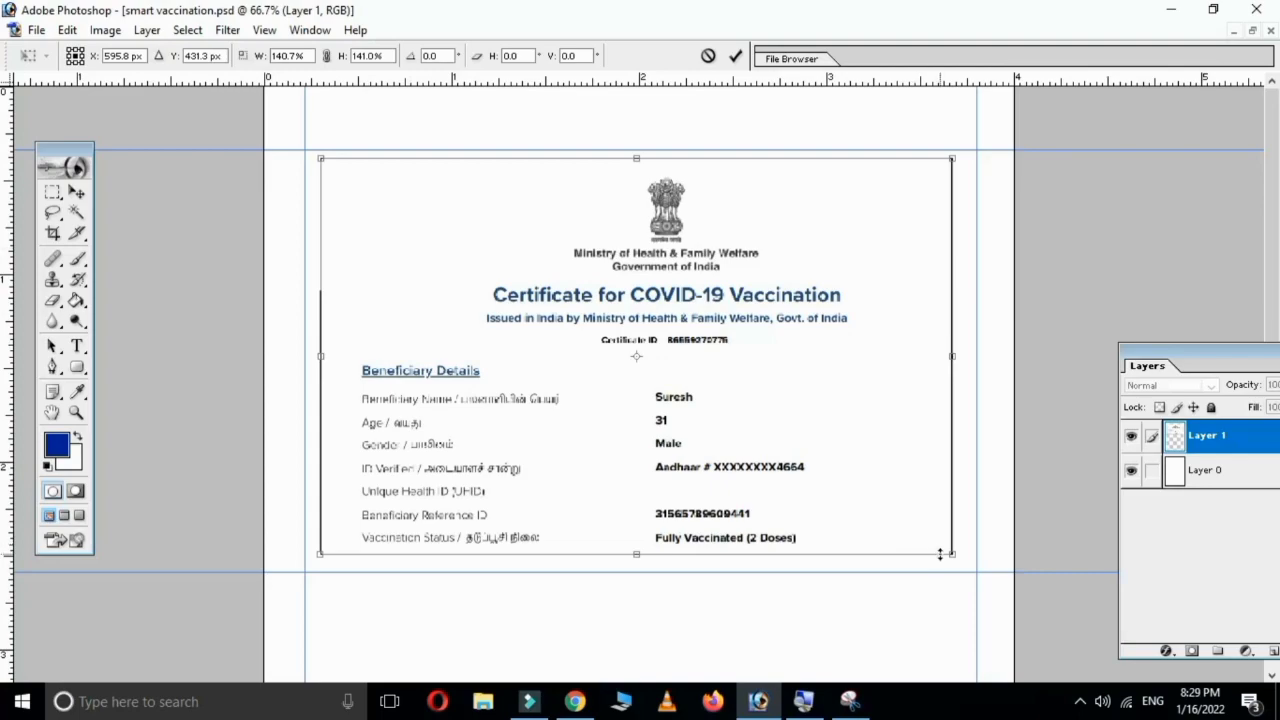
left_click_drag(952, 554, 971, 574)
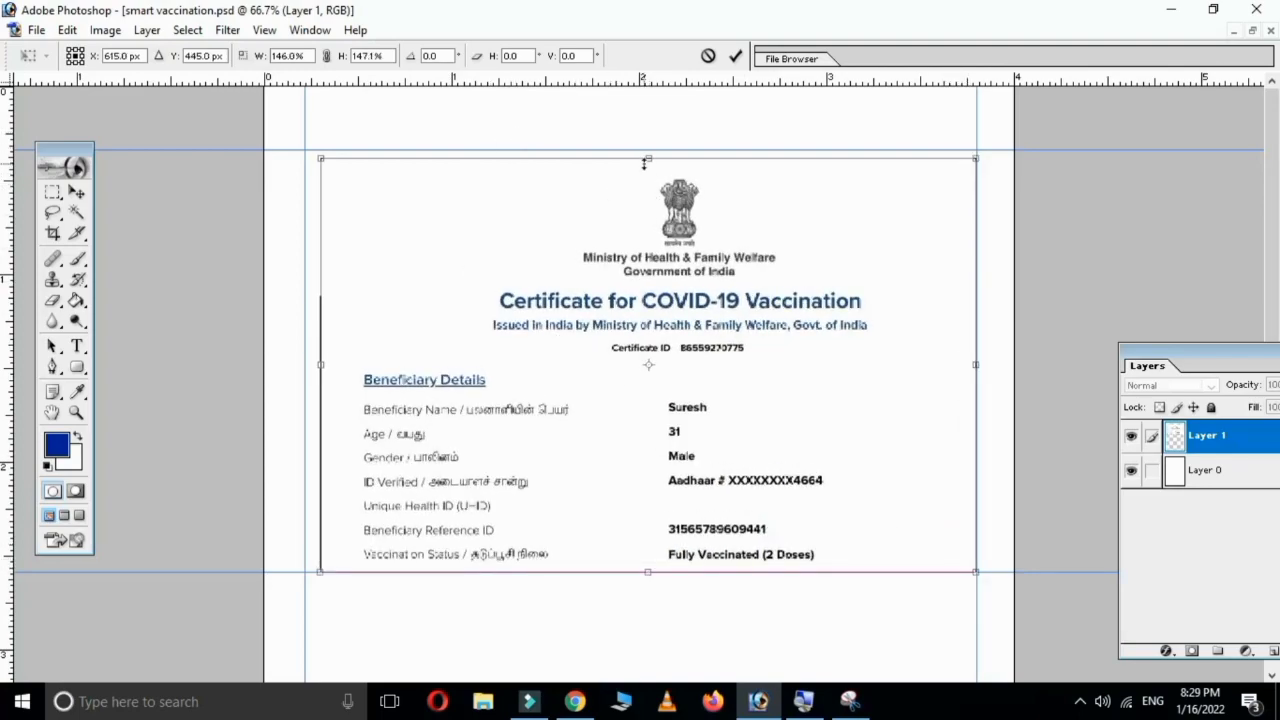
left_click_drag(644, 163, 647, 154)
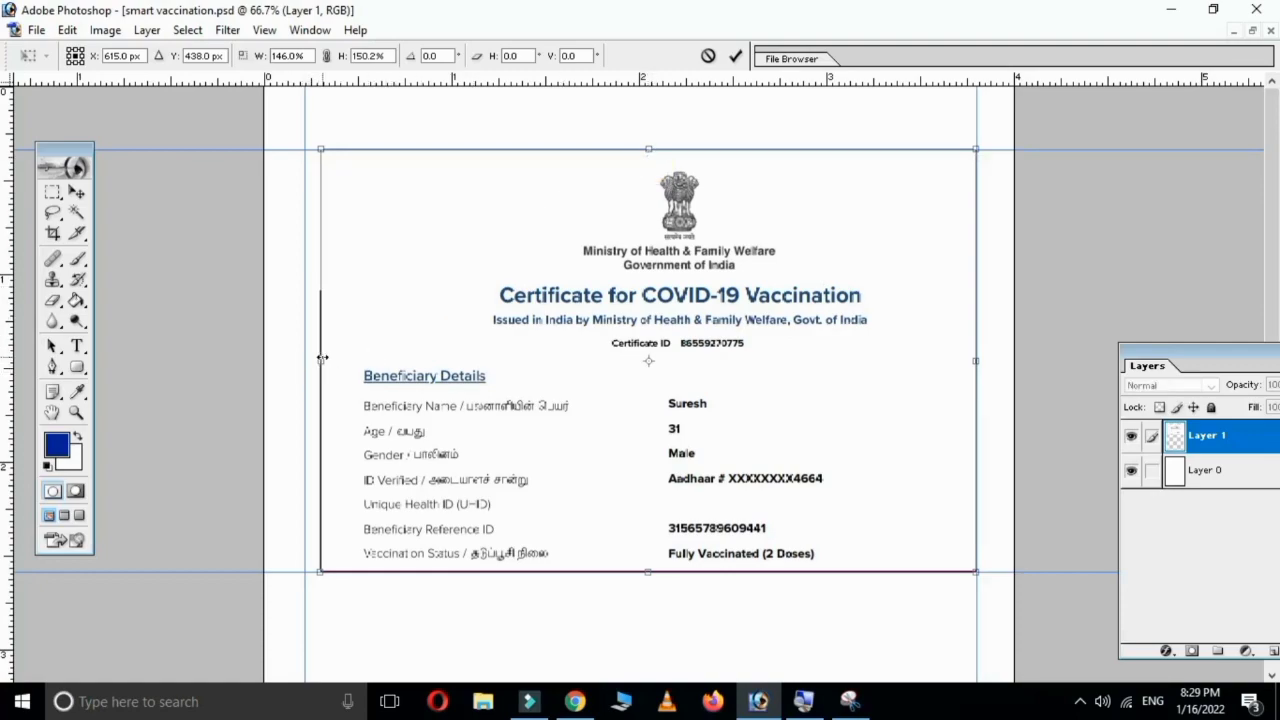
left_click_drag(321, 359, 310, 361)
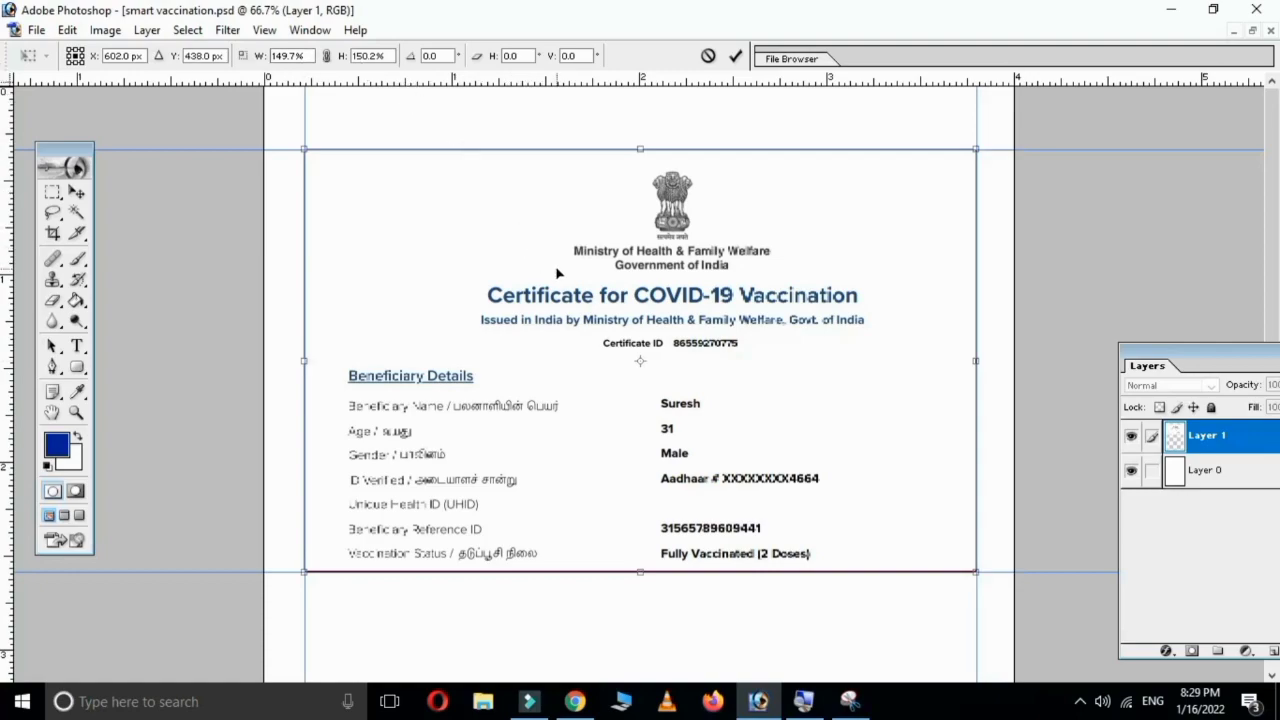
key("Return")
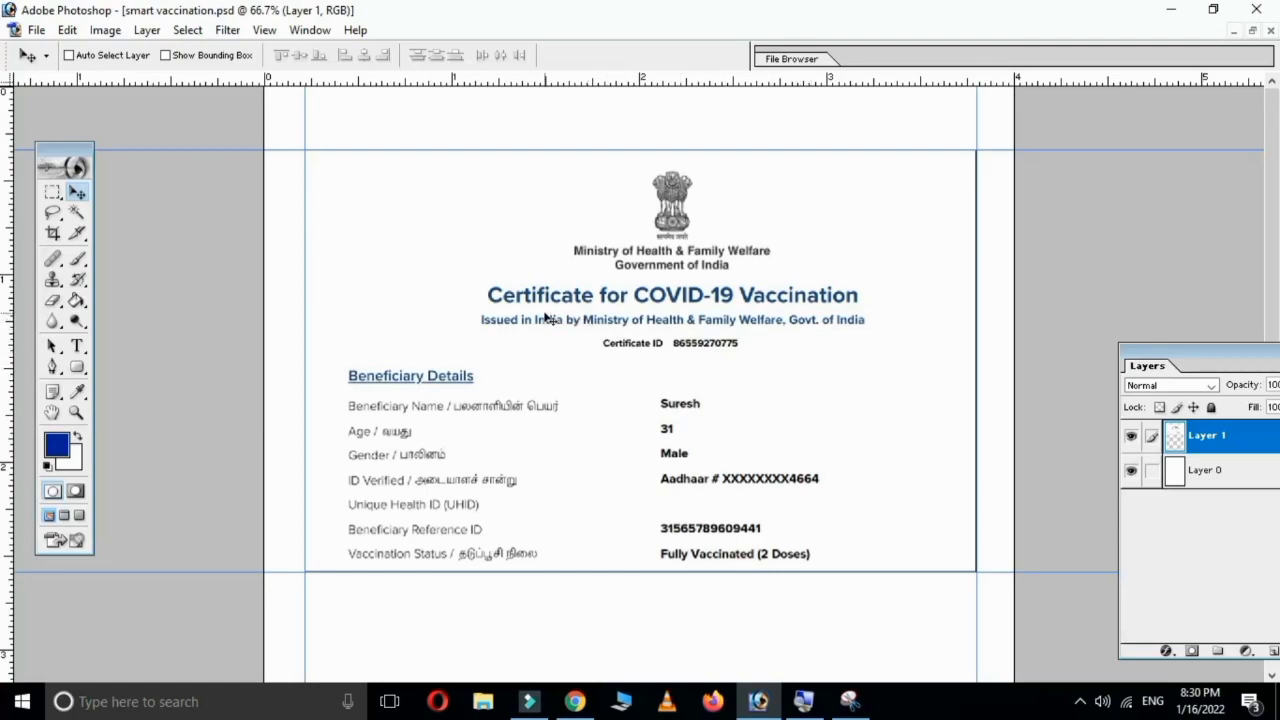
right_click(470, 352)
Step: Apply Levels to Layer 1 with output black 57 and midtone 0.27
left_click(494, 366)
left_click(107, 29)
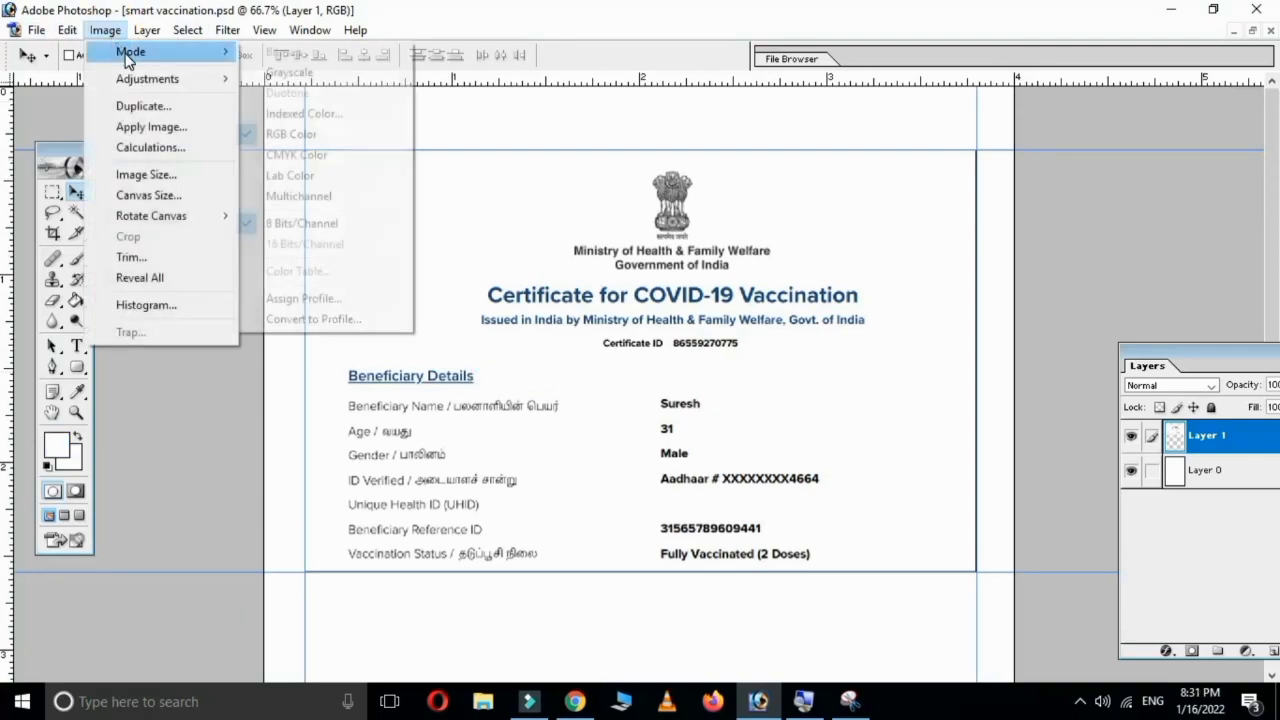
mouse_move(147, 79)
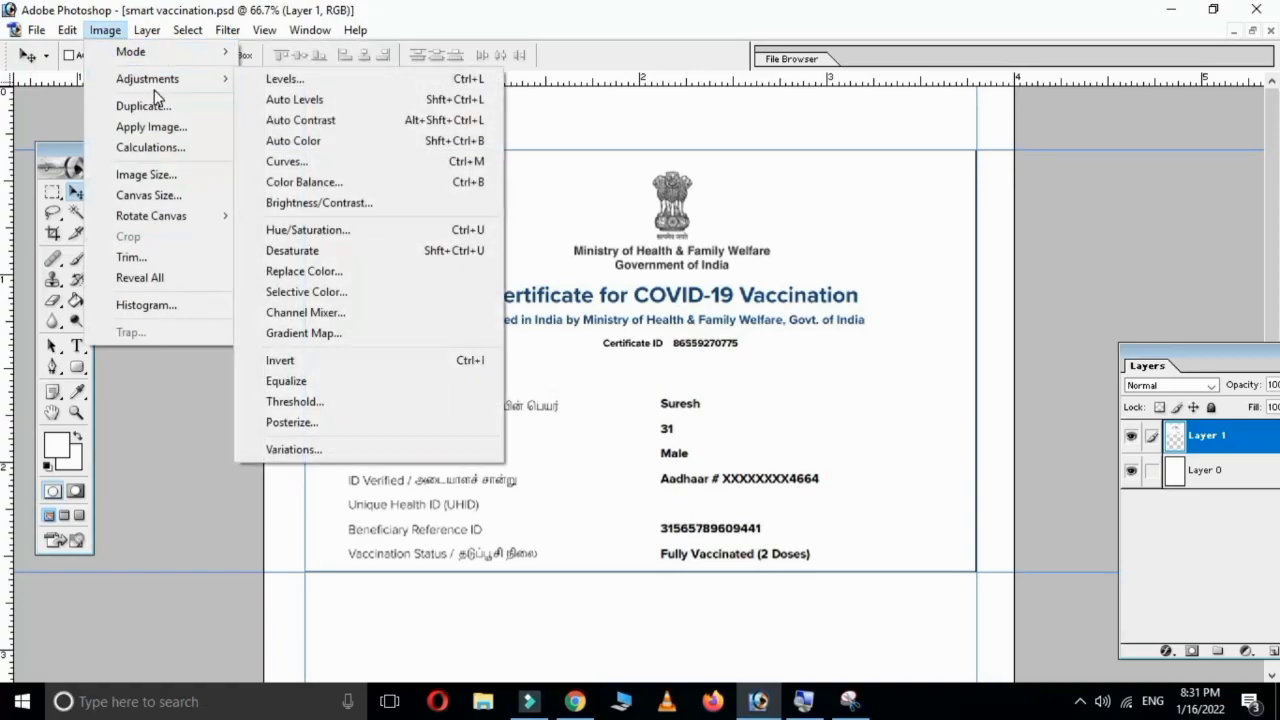
left_click(358, 84)
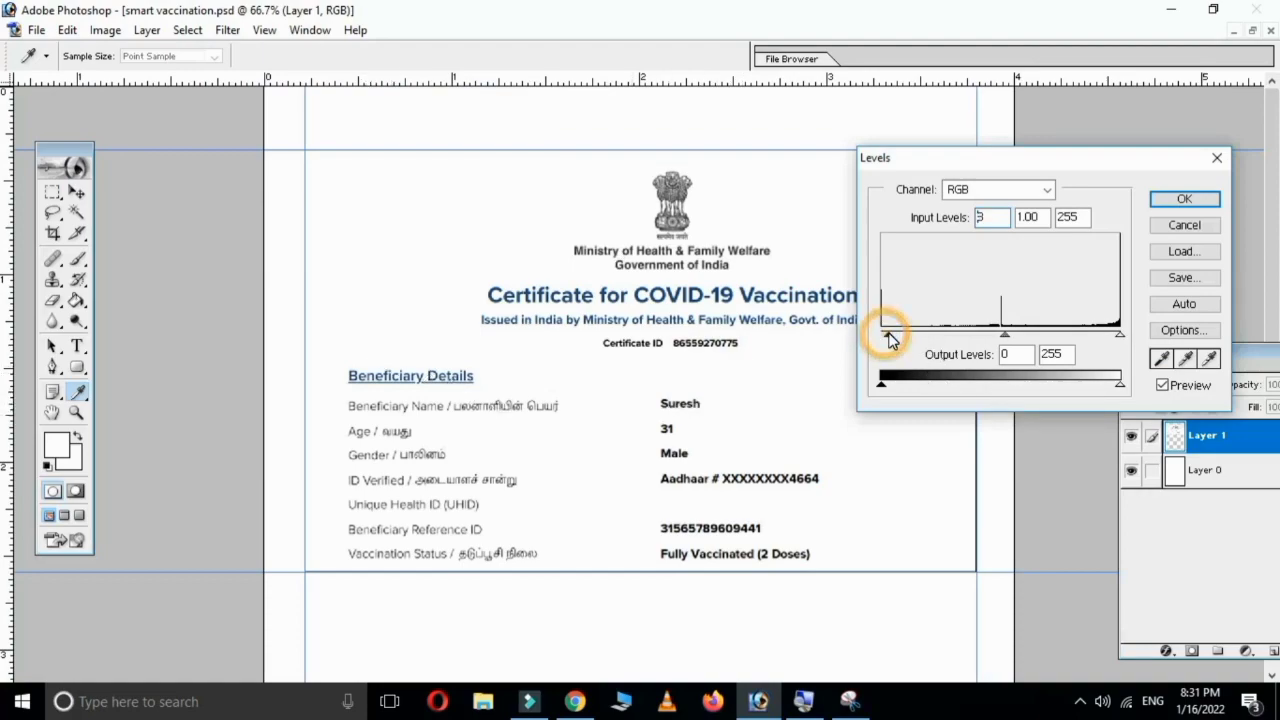
left_click_drag(888, 338, 884, 341)
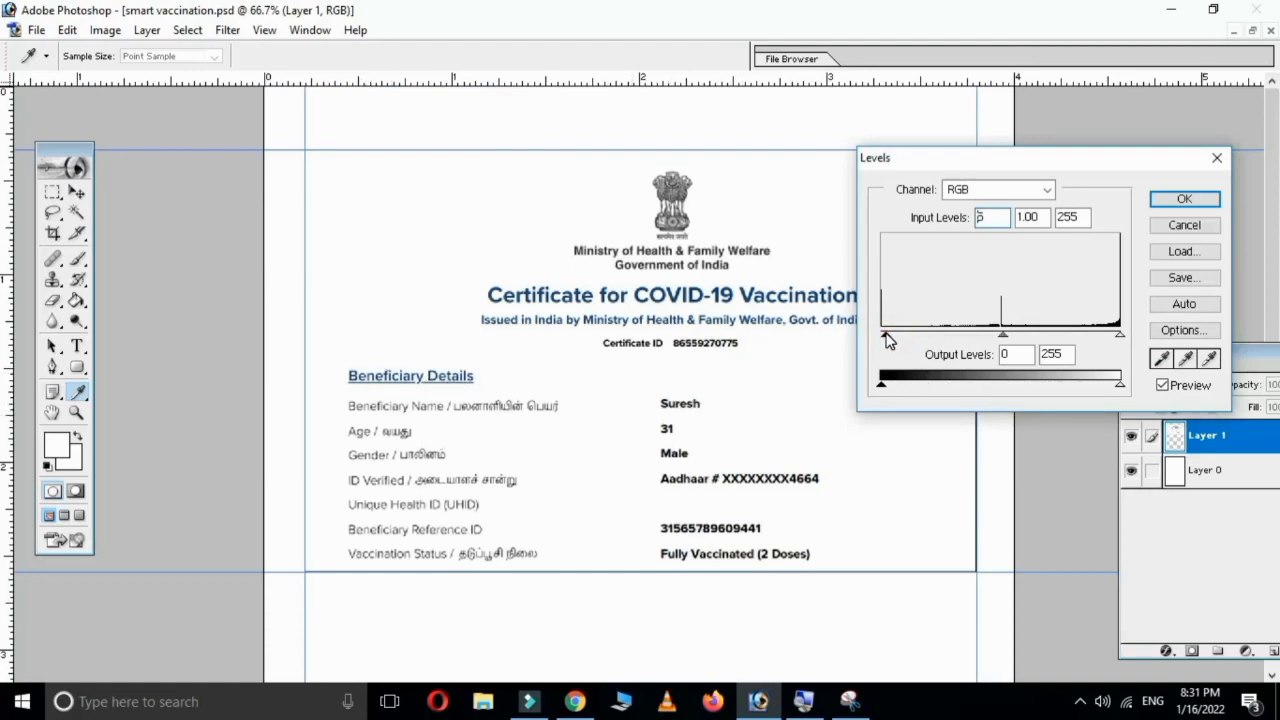
left_click(882, 386)
left_click_drag(879, 382, 937, 386)
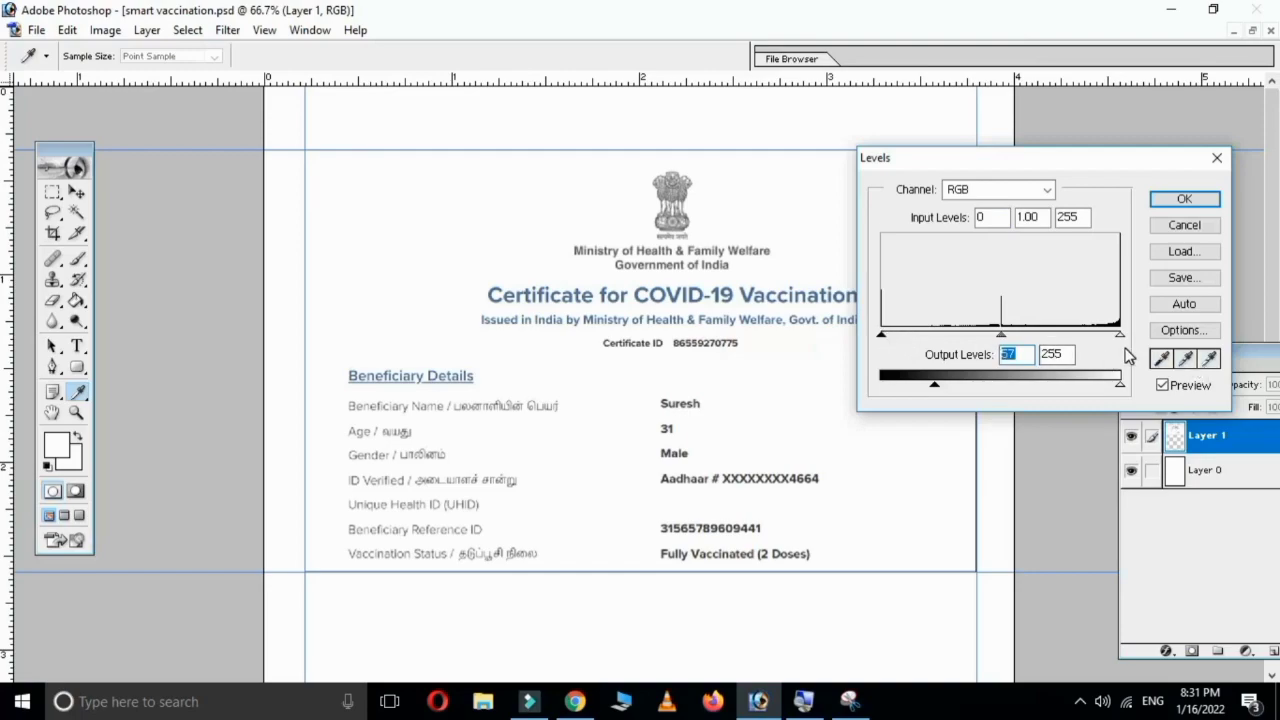
left_click_drag(1002, 336, 1082, 350)
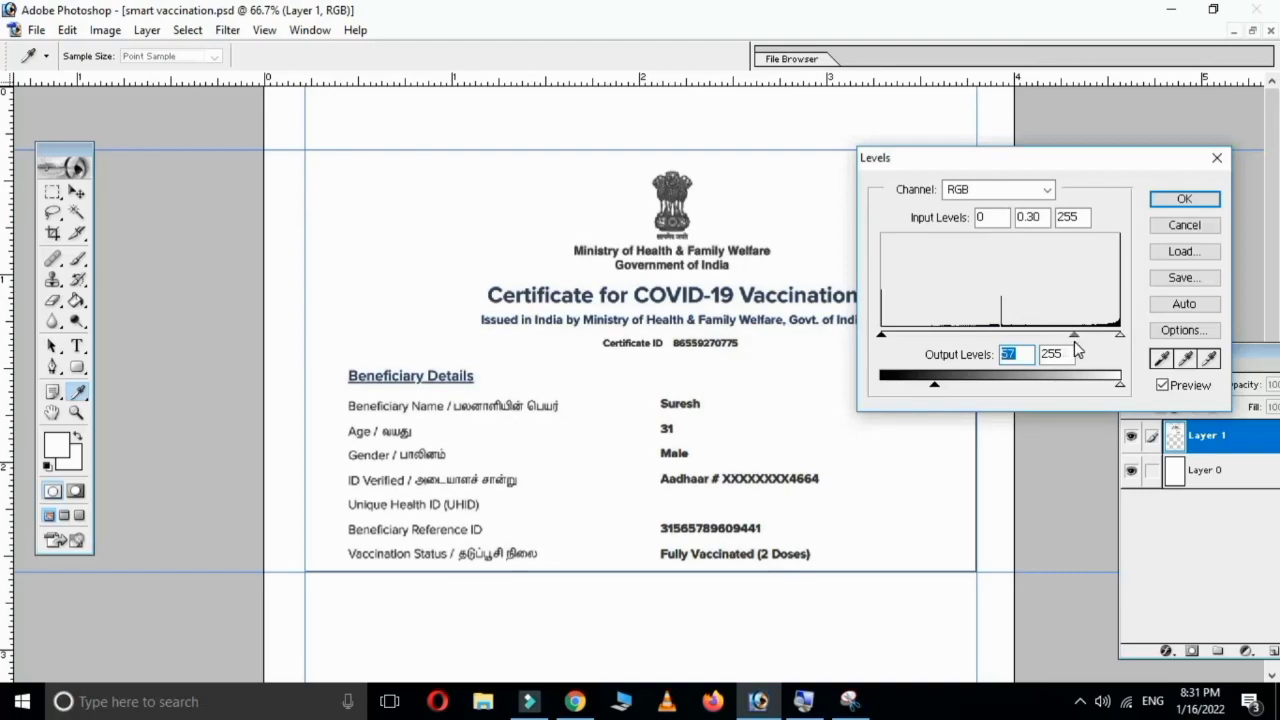
left_click(1174, 199)
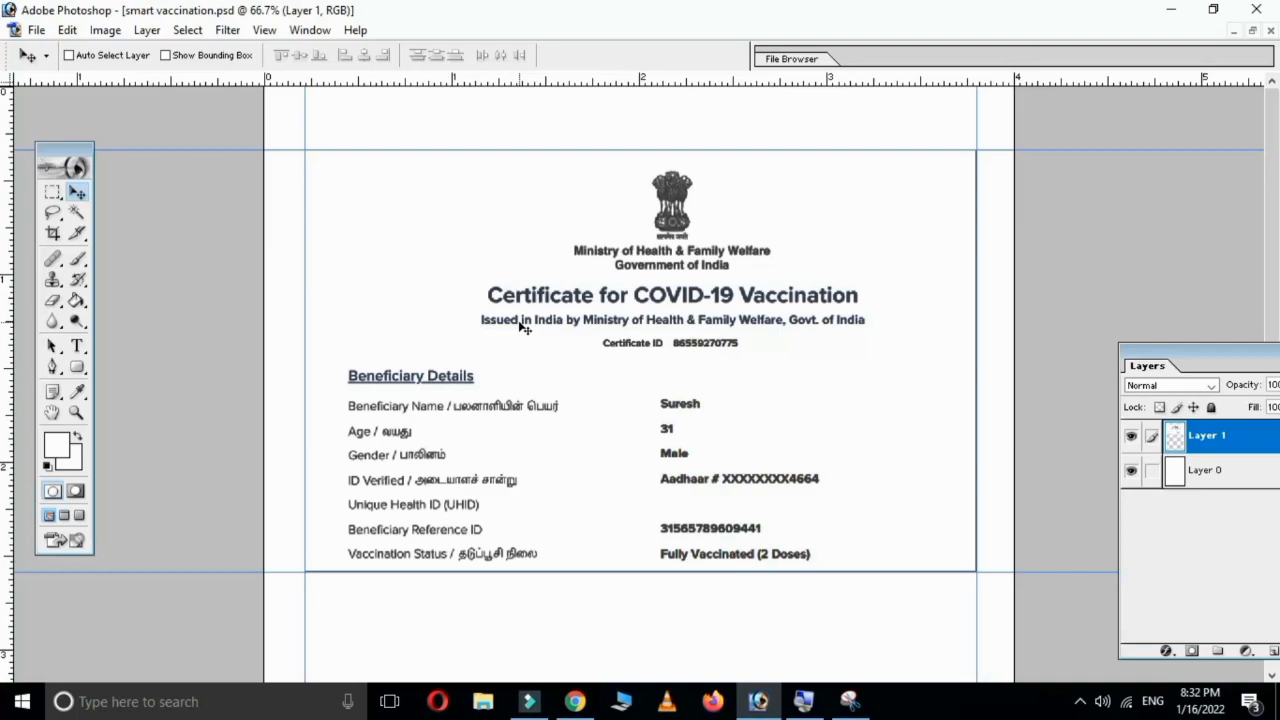
Step: Apply a gentle Curves adjustment to Layer 1 (input 135, output 130)
key("ctrl+m")
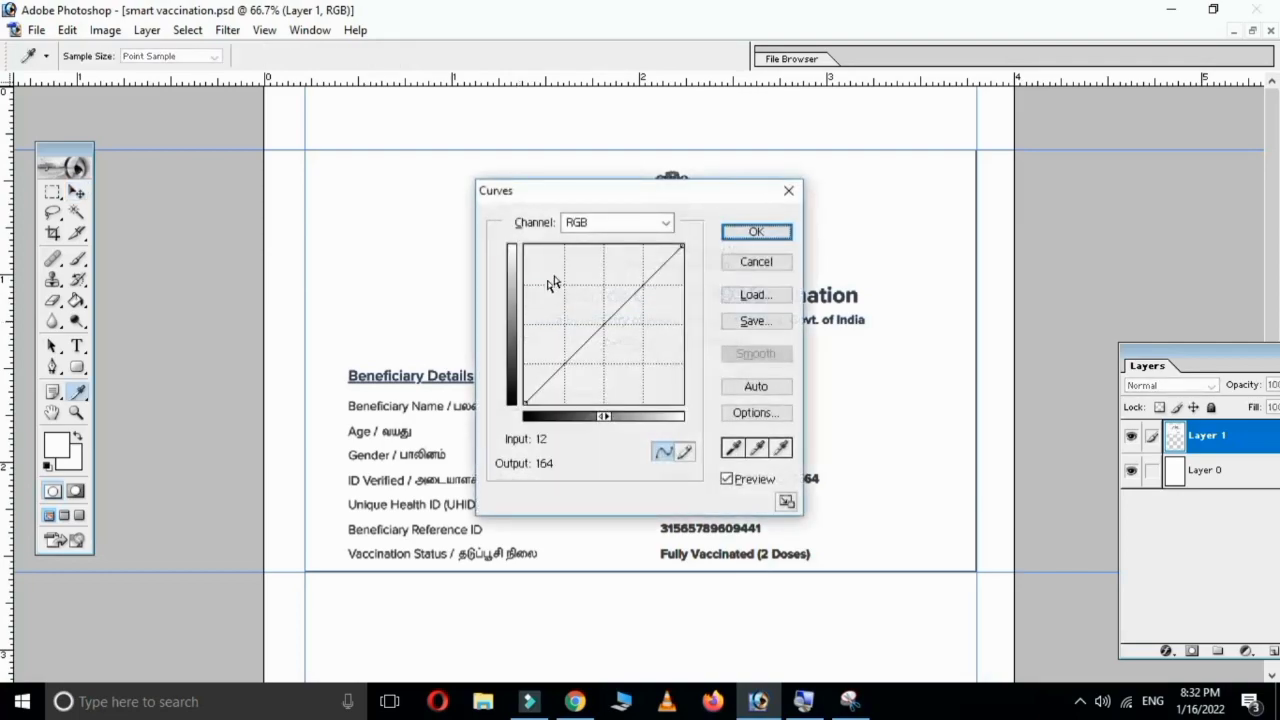
left_click_drag(612, 193, 956, 152)
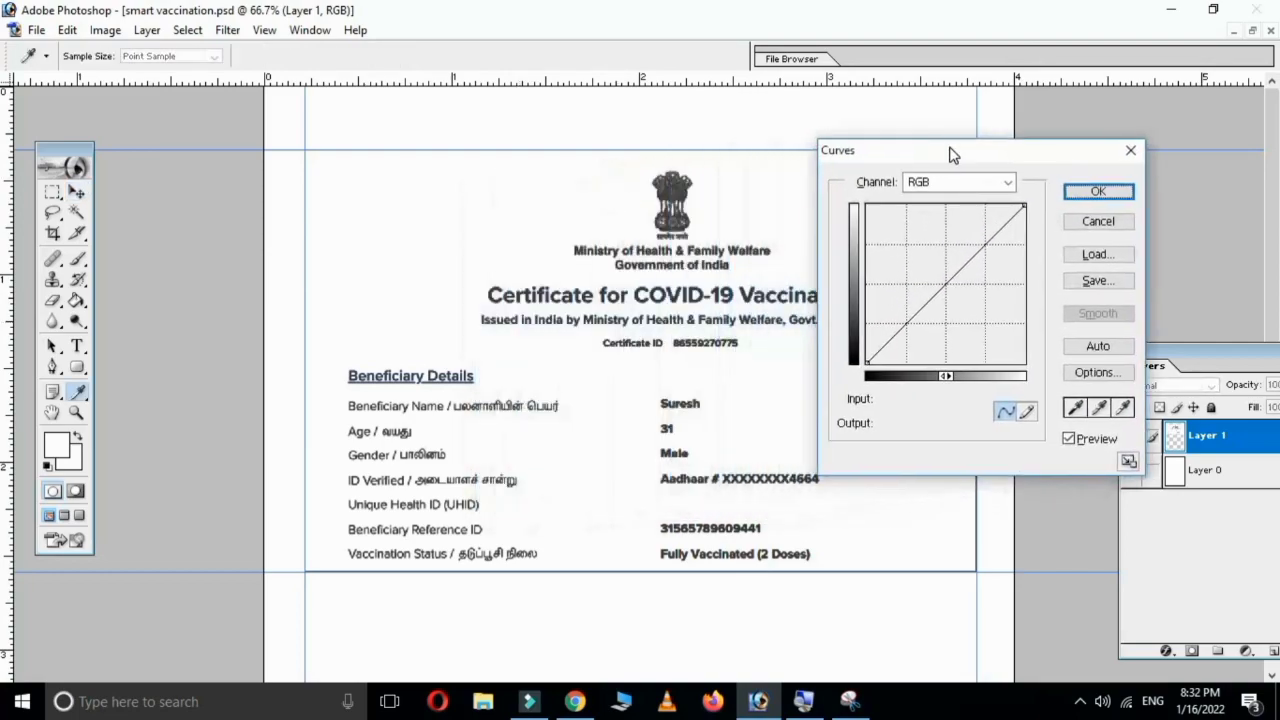
left_click(1131, 149)
left_click(105, 30)
mouse_move(147, 78)
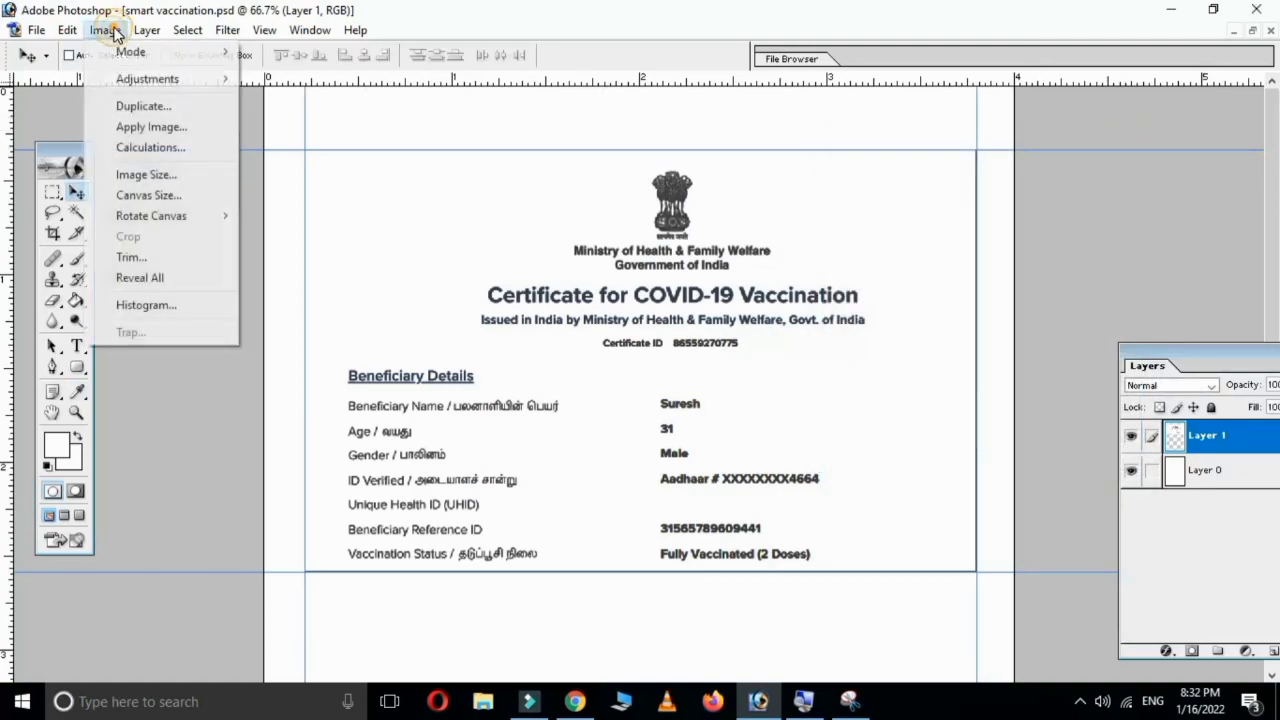
left_click(297, 160)
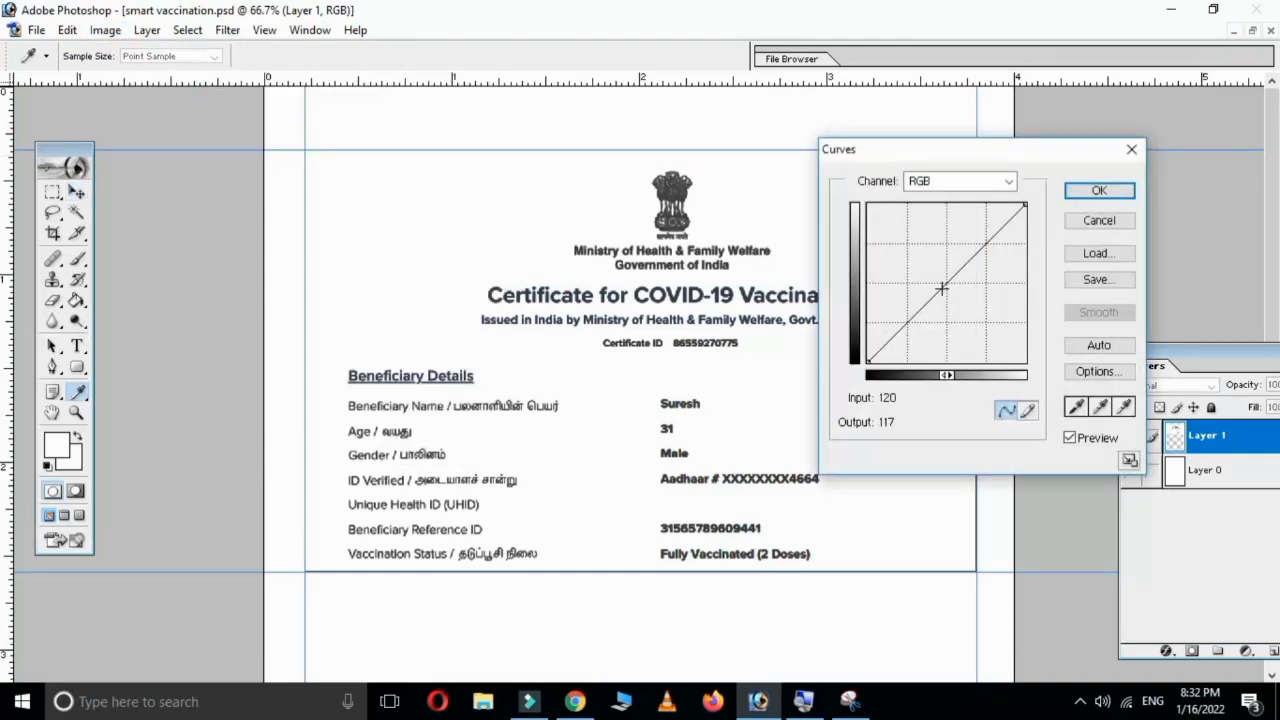
left_click_drag(943, 303, 964, 292)
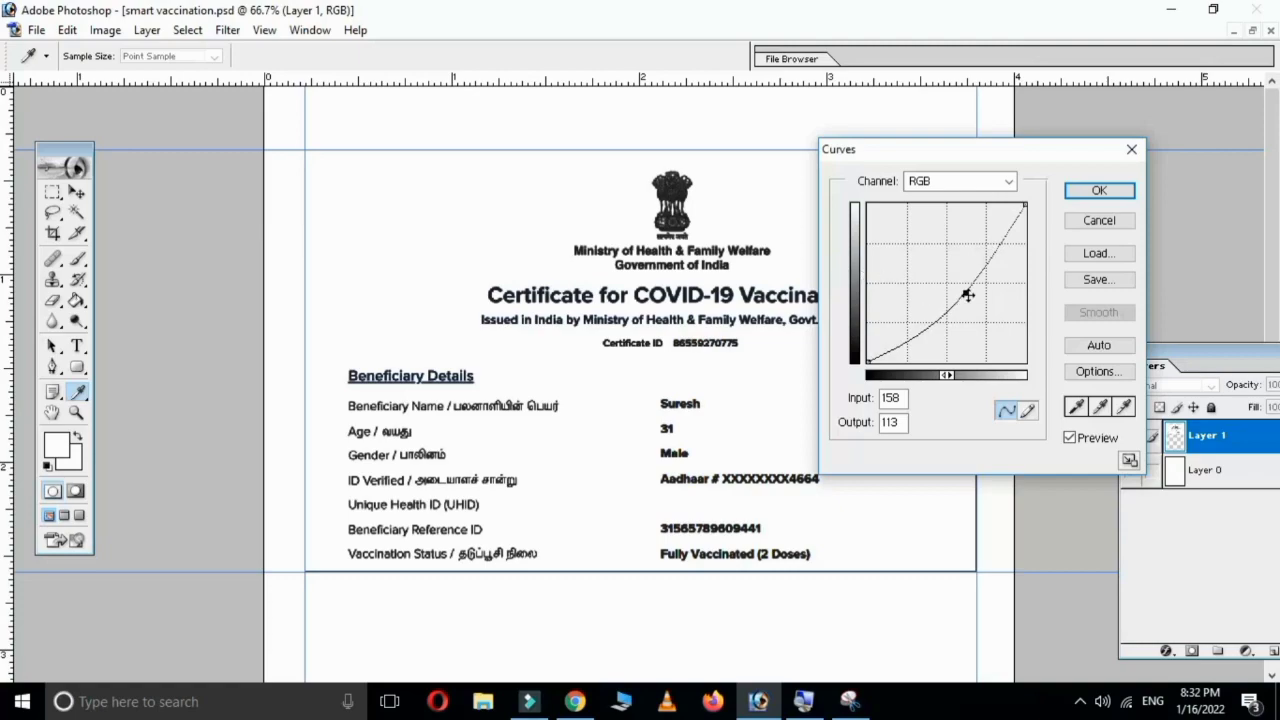
left_click_drag(968, 295, 951, 281)
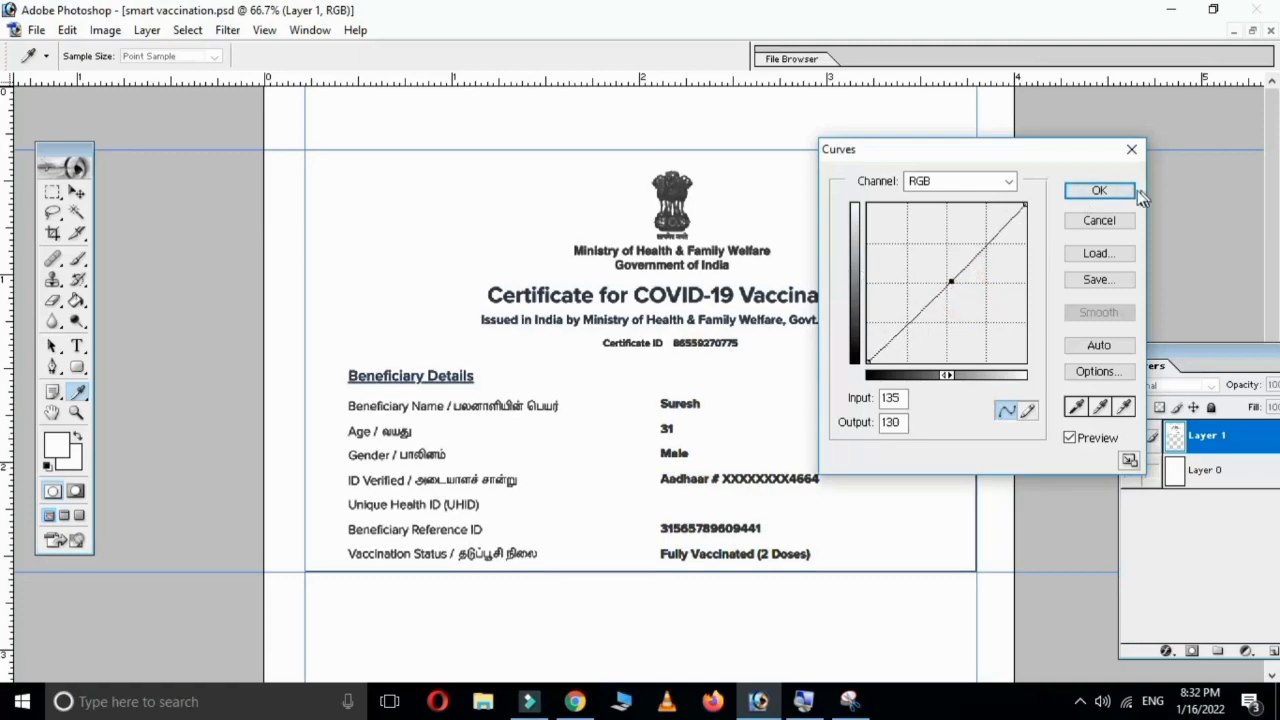
key("v")
left_click(1100, 191)
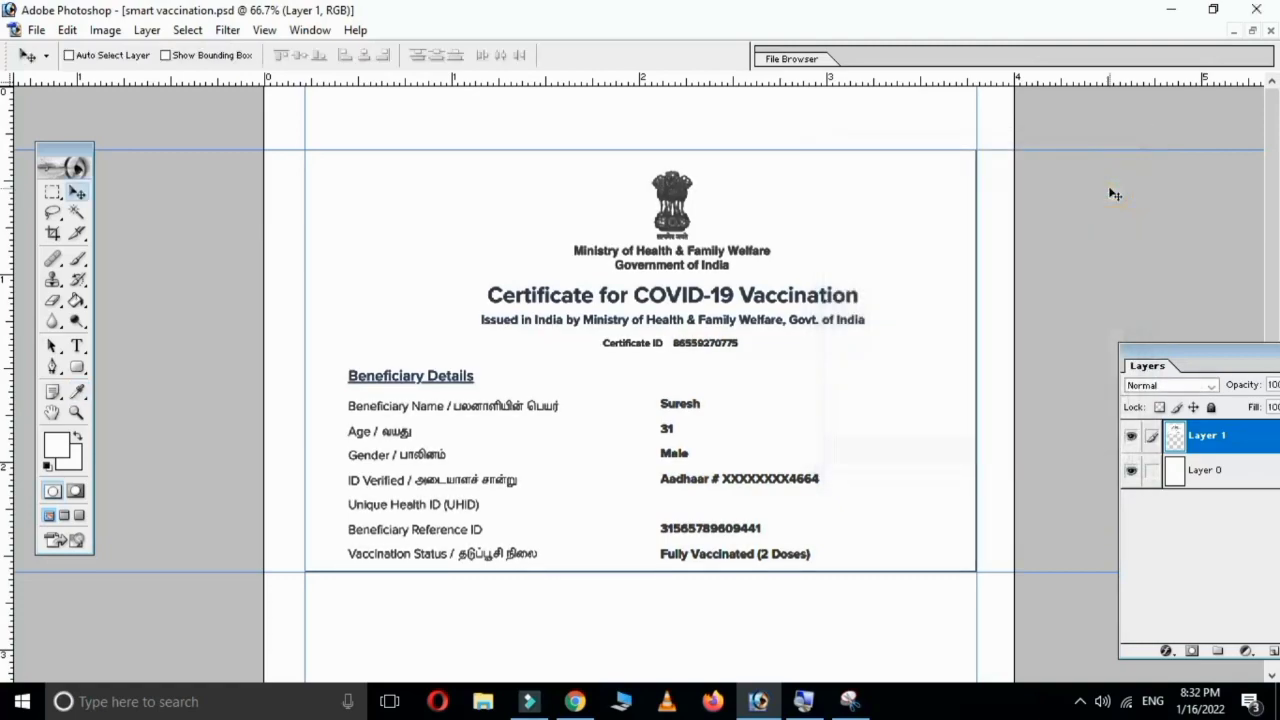
Step: Select the beneficiary label column, darken it with Curves (input 154, output 115), then deselect
left_click(50, 195)
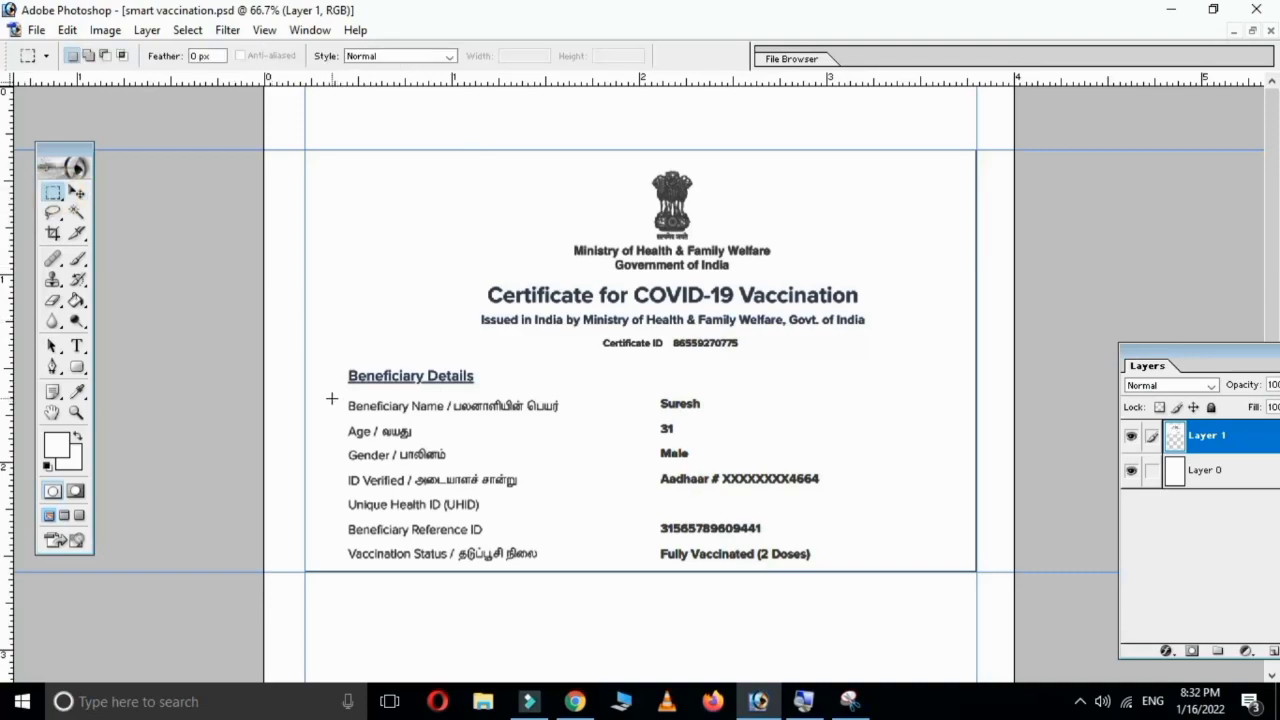
left_click_drag(319, 390, 578, 564)
left_click_drag(577, 564, 579, 571)
key("ctrl+m")
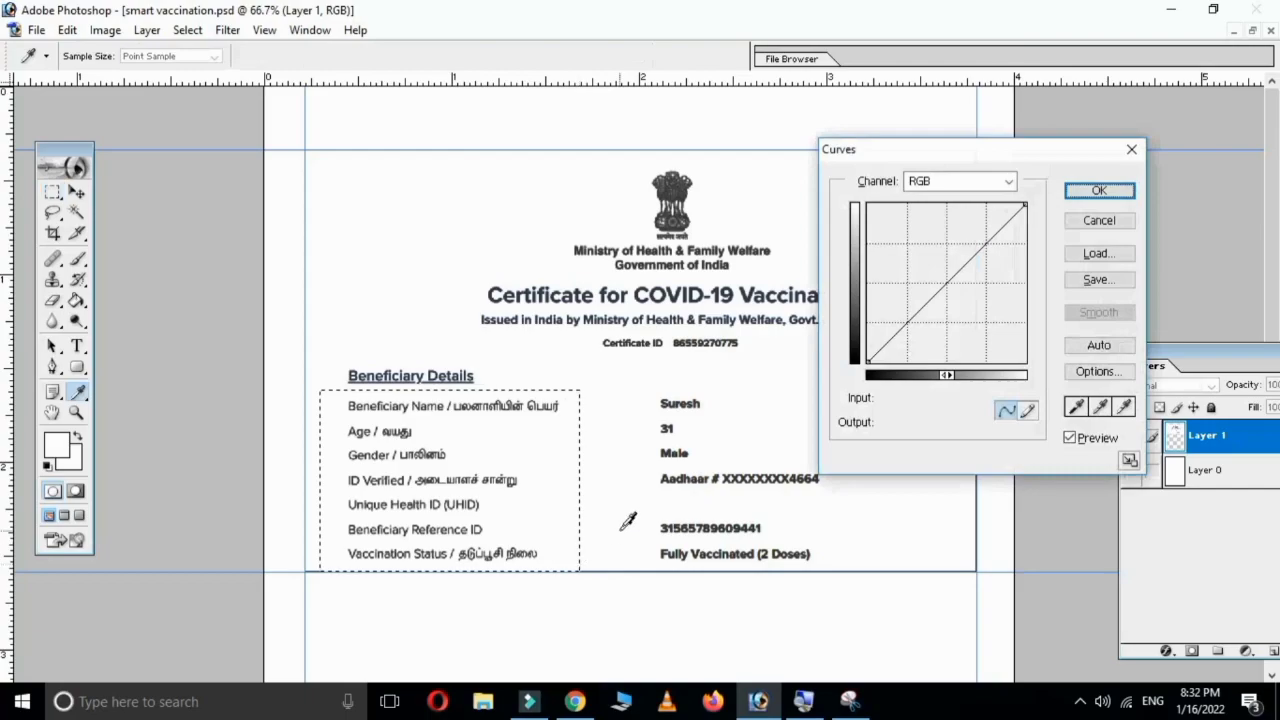
left_click_drag(946, 283, 973, 301)
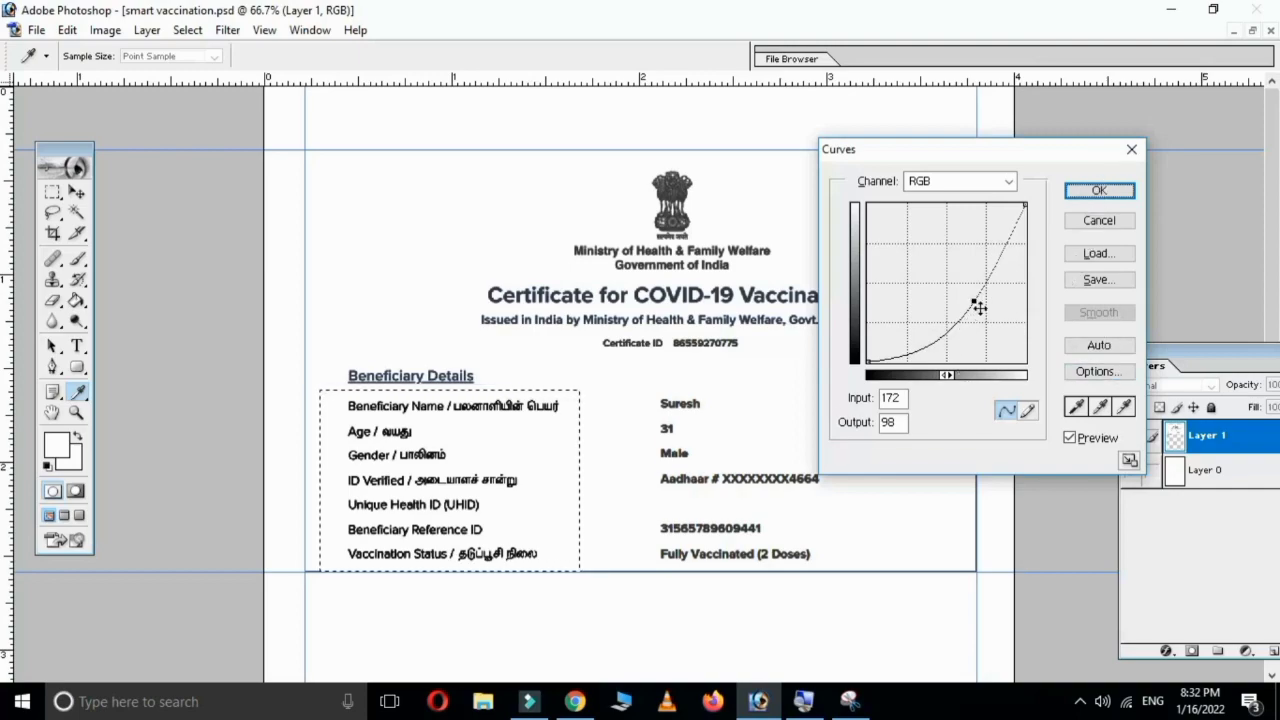
left_click_drag(971, 299, 962, 291)
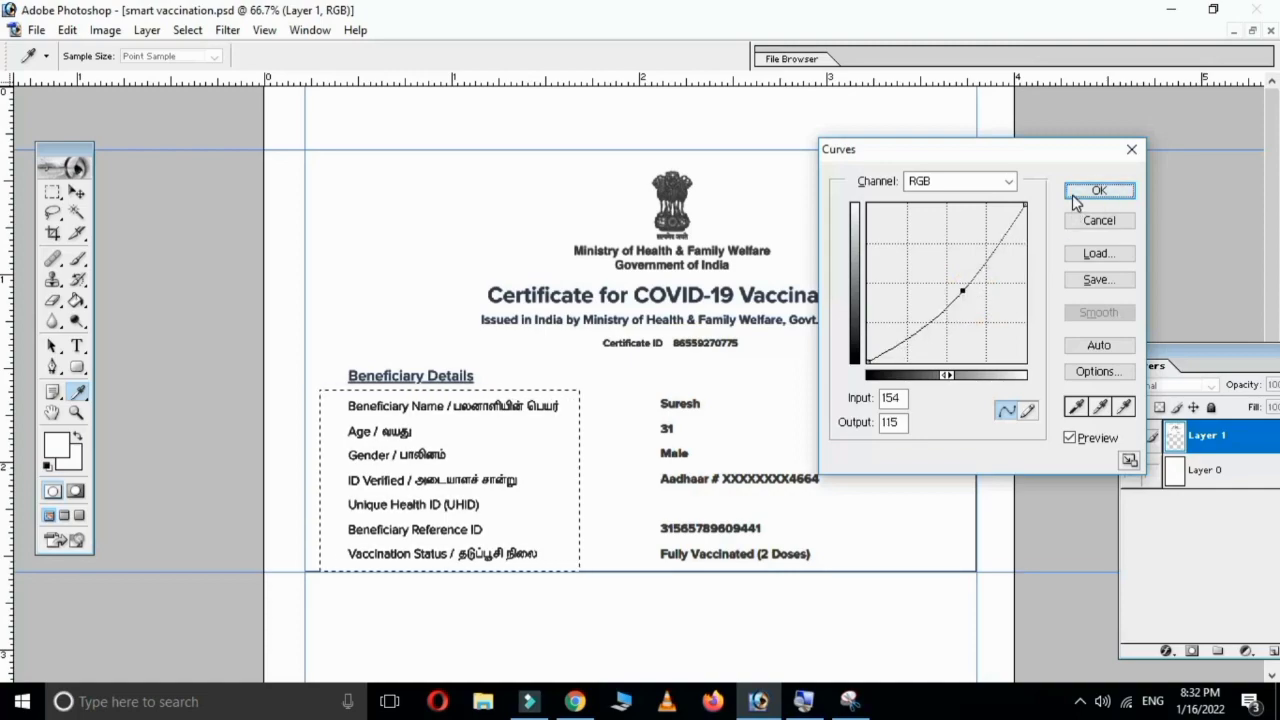
left_click(1099, 191)
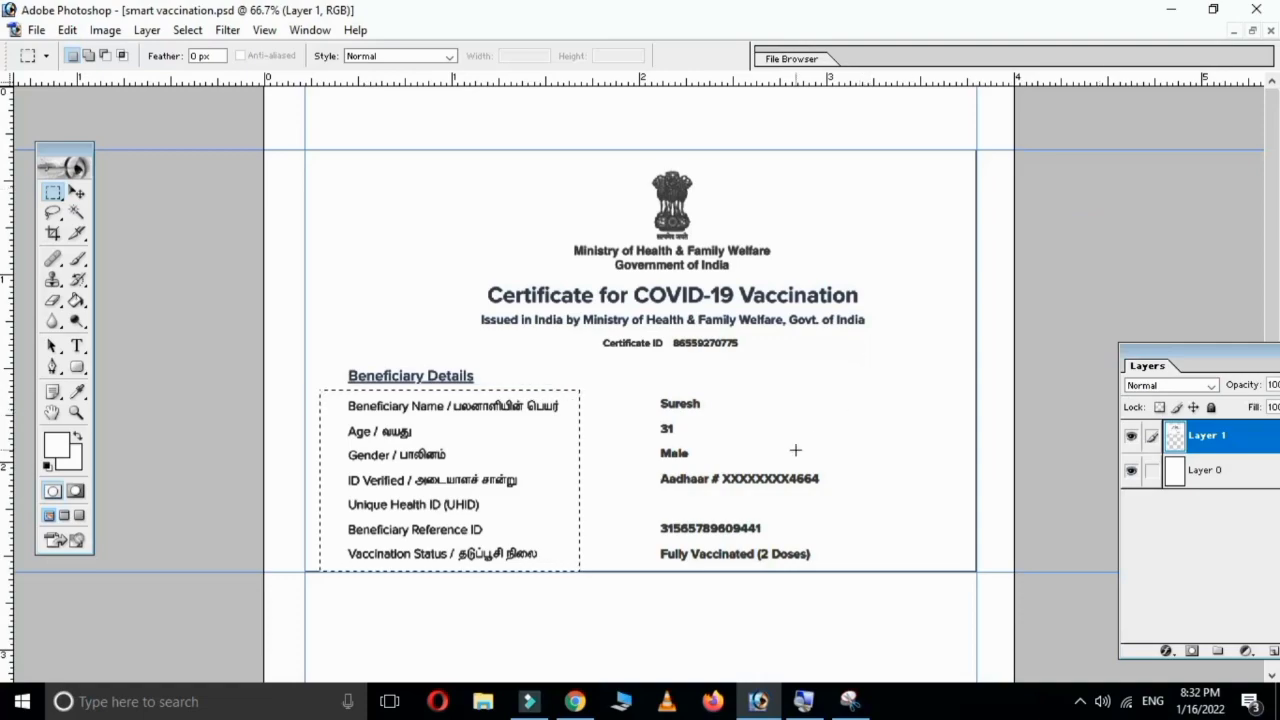
left_click(435, 258)
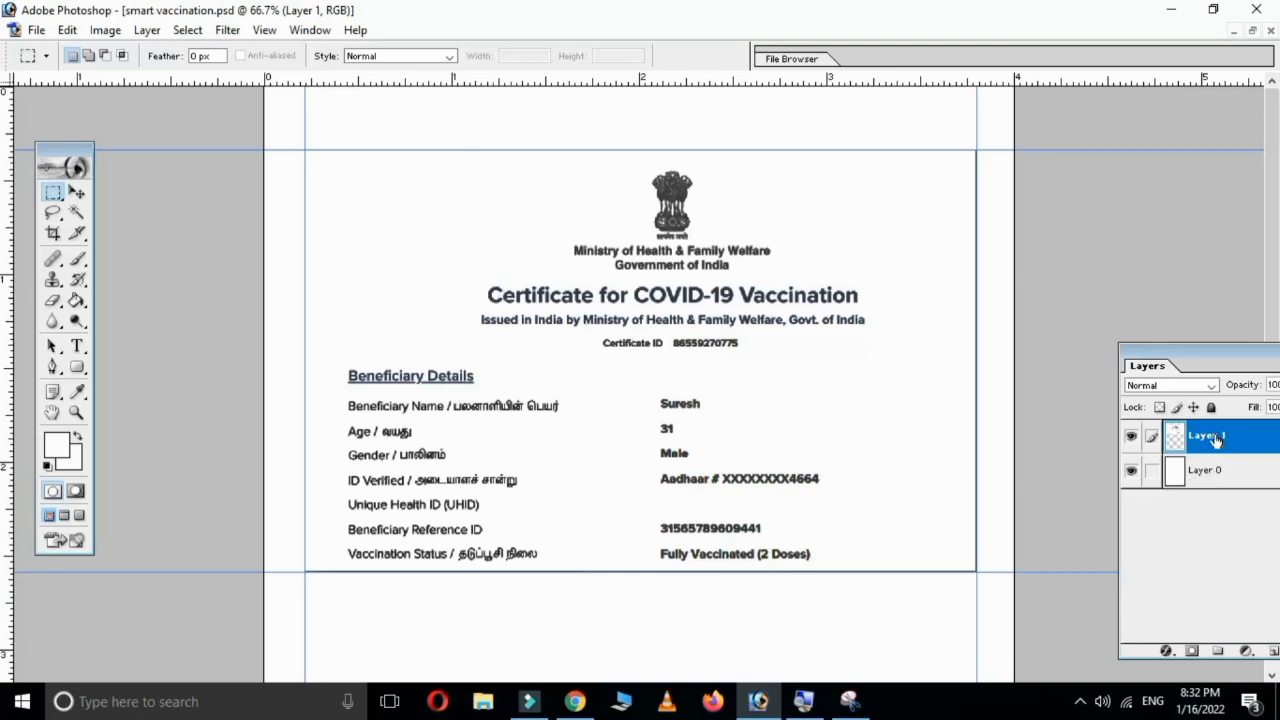
left_click_drag(1186, 351, 1134, 273)
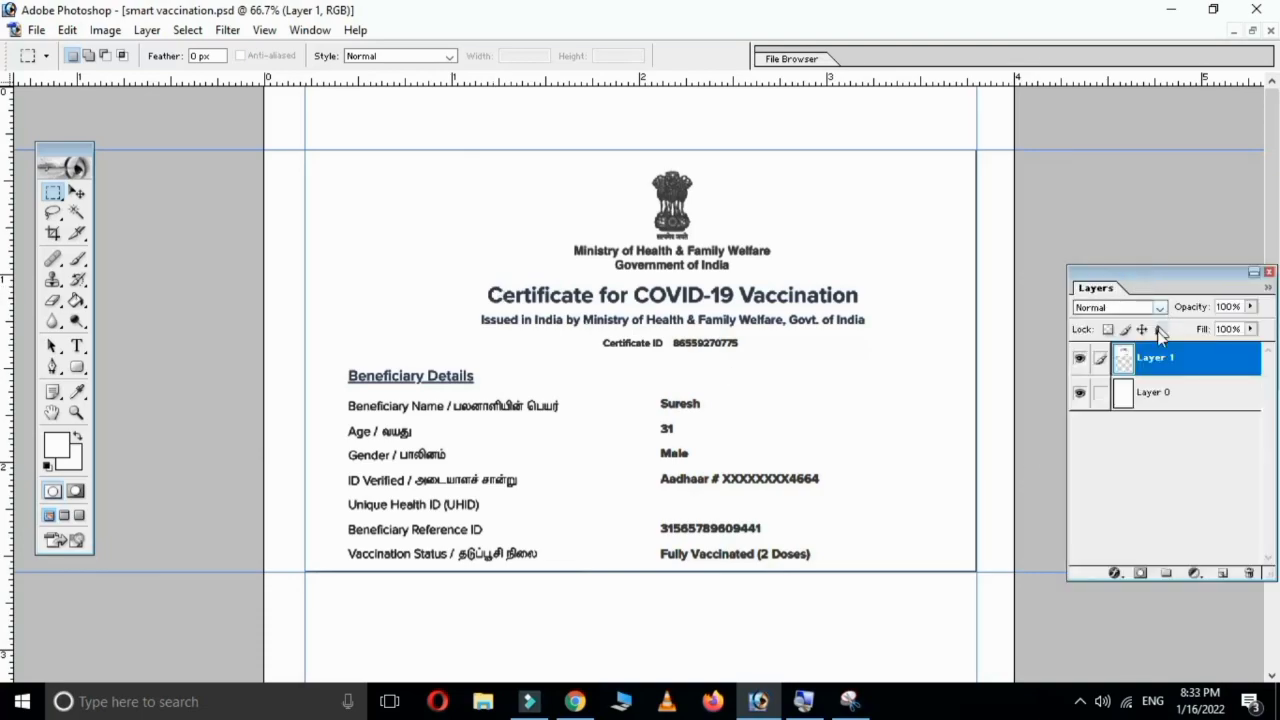
Step: Give Layer 1 a near-black outside Stroke at 100% opacity, then zoom out
right_click(1162, 361)
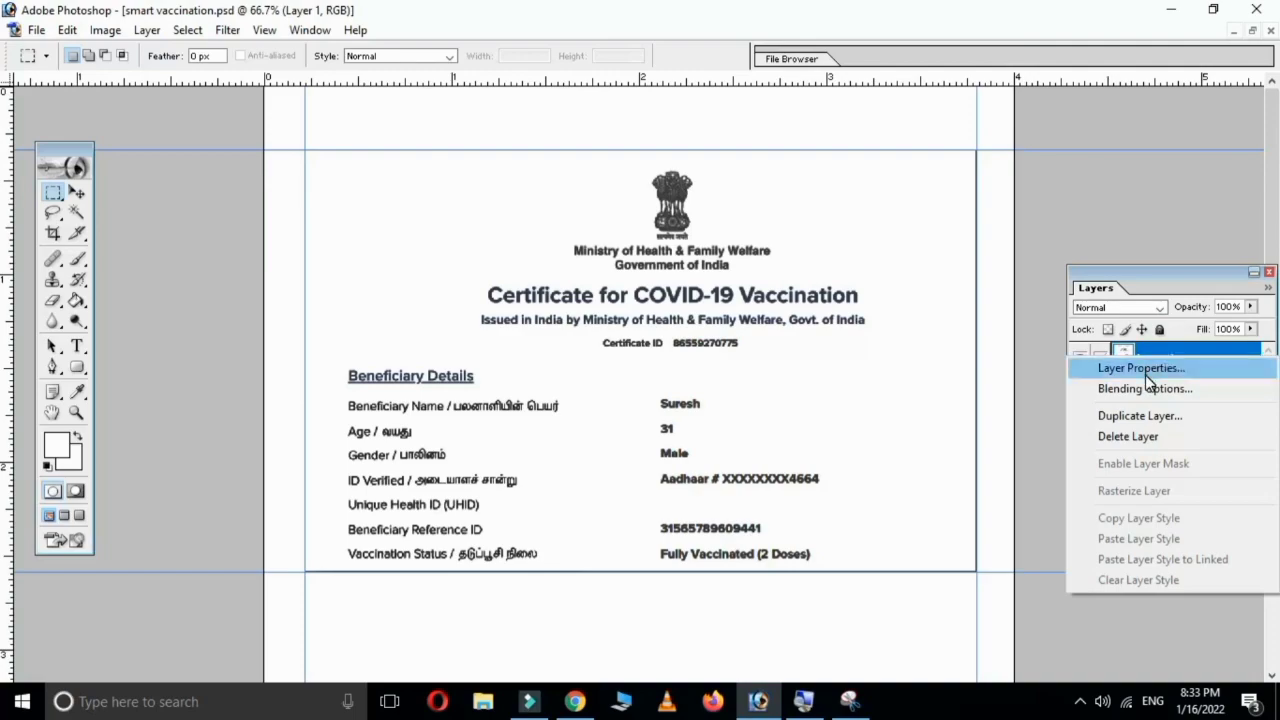
left_click(1145, 388)
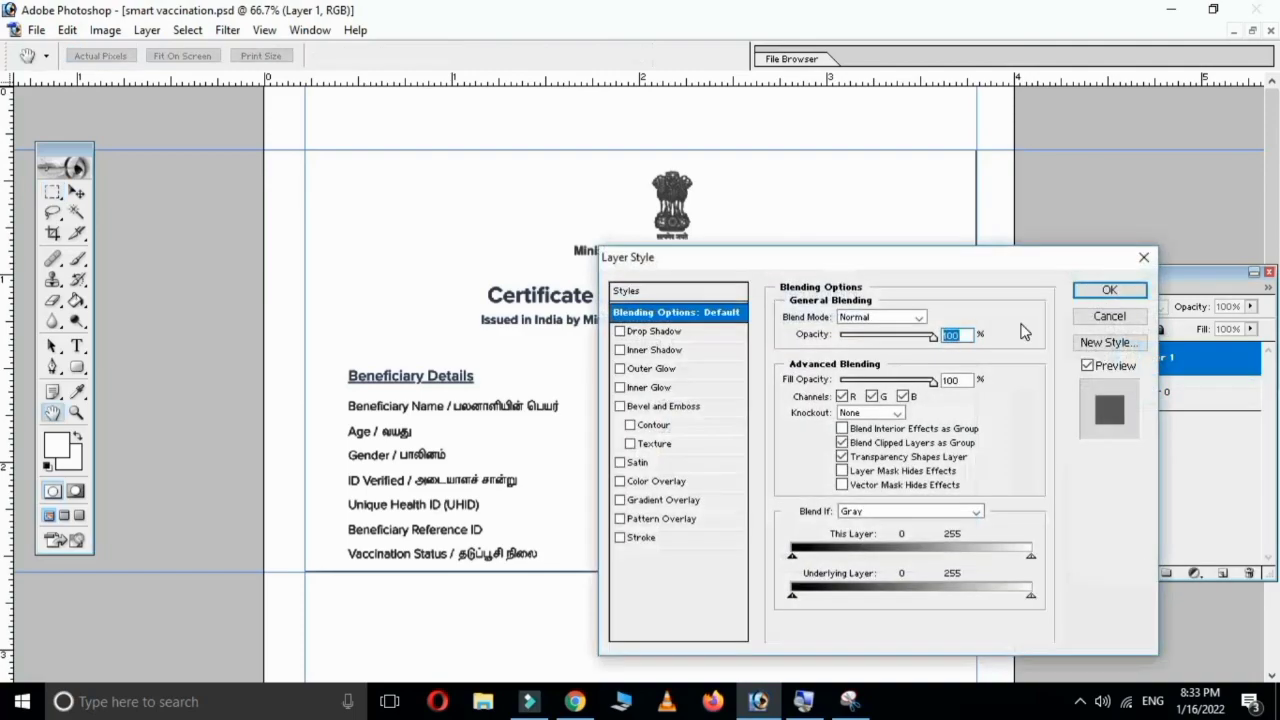
left_click(620, 537)
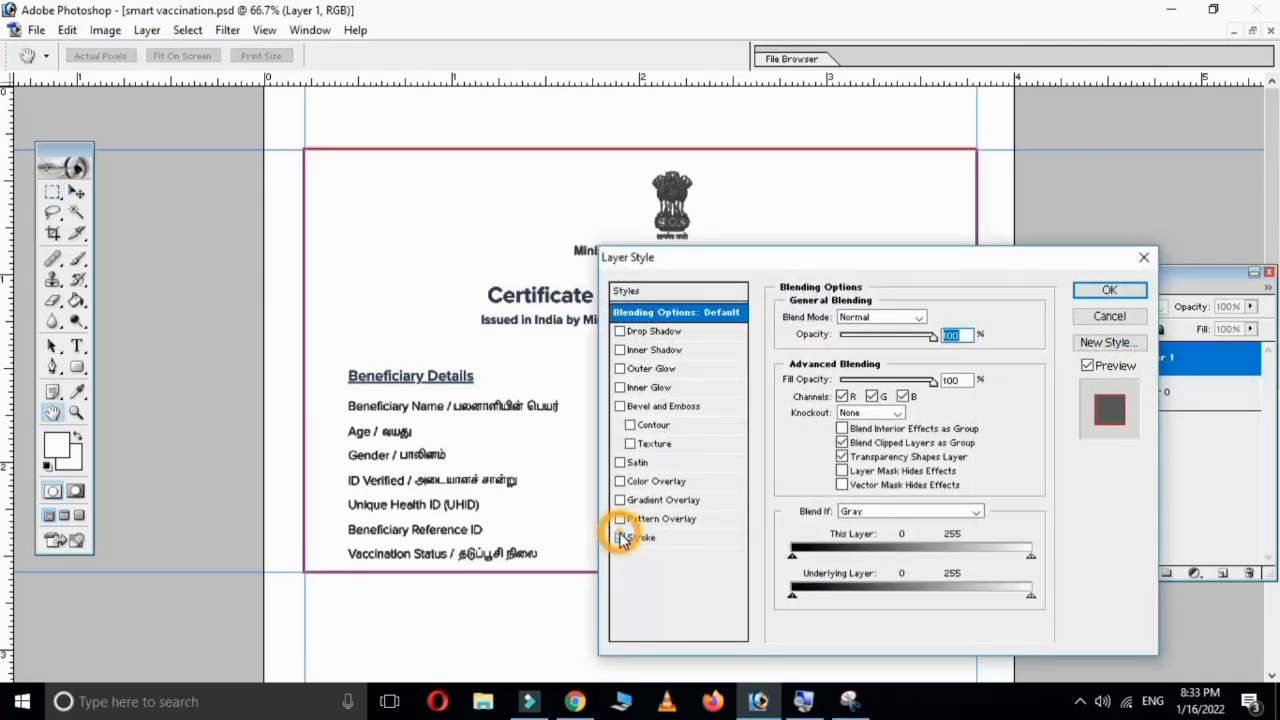
left_click(620, 538)
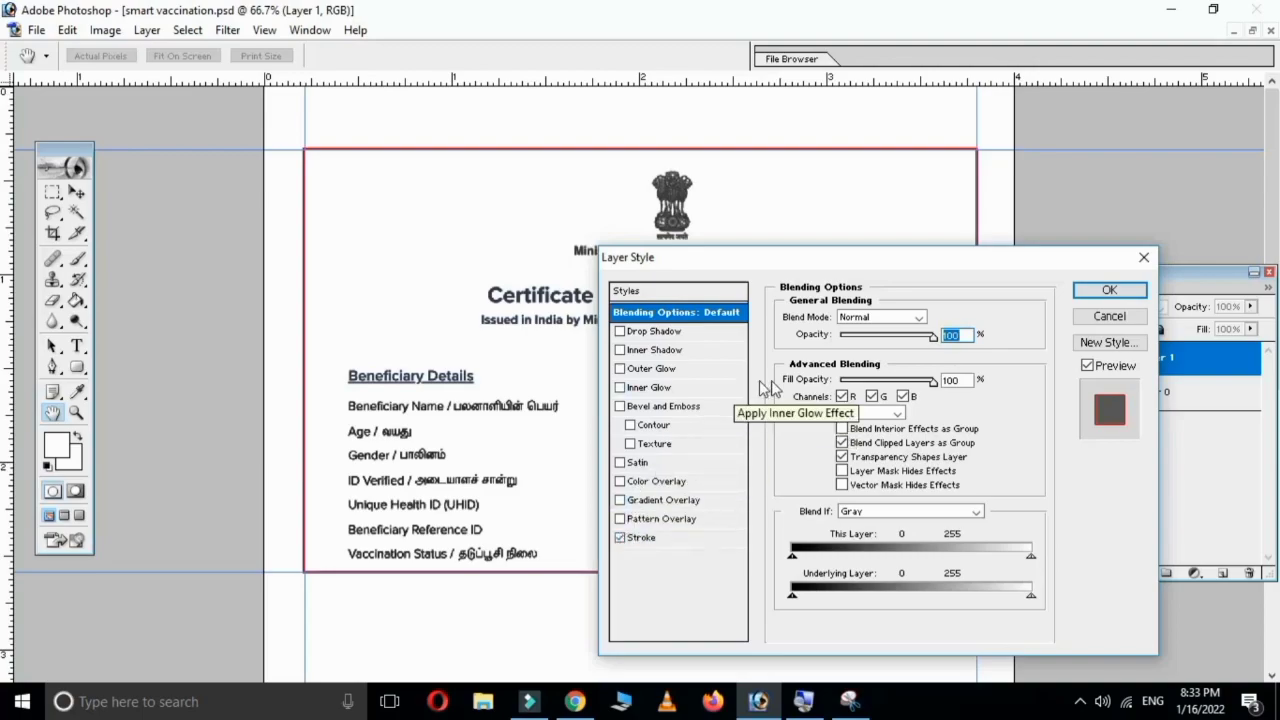
left_click(645, 539)
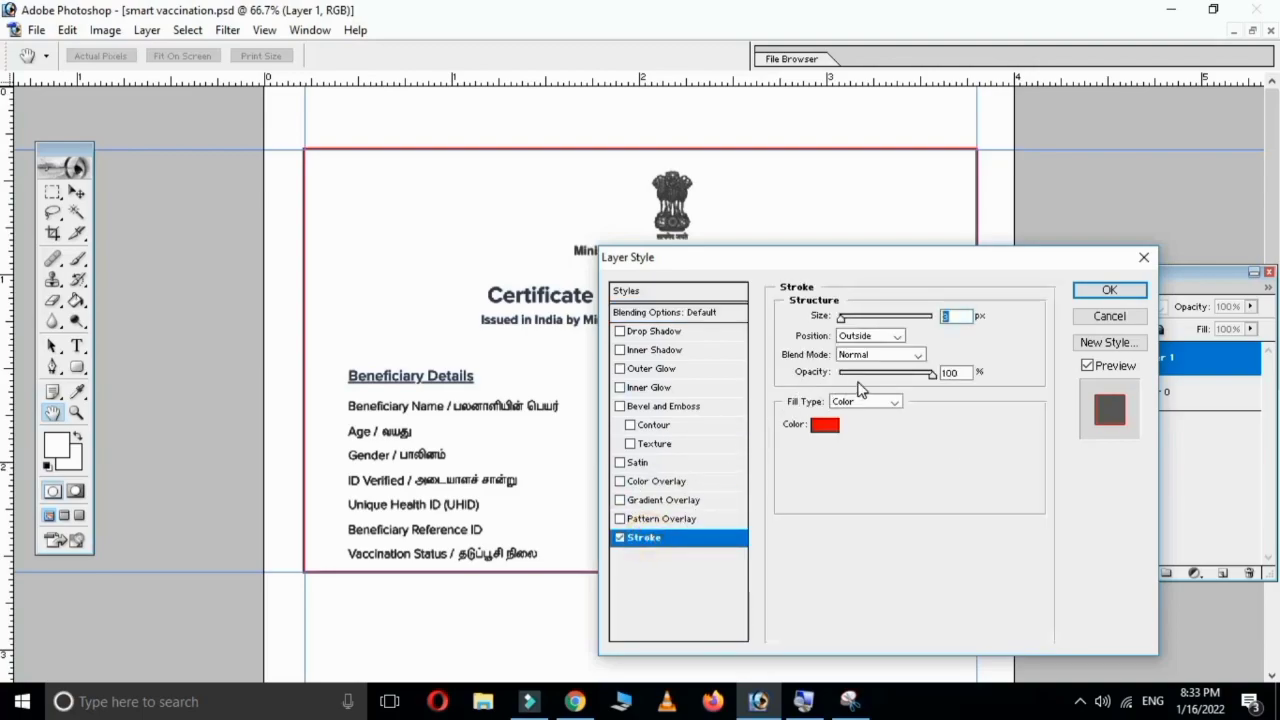
left_click_drag(872, 257, 962, 160)
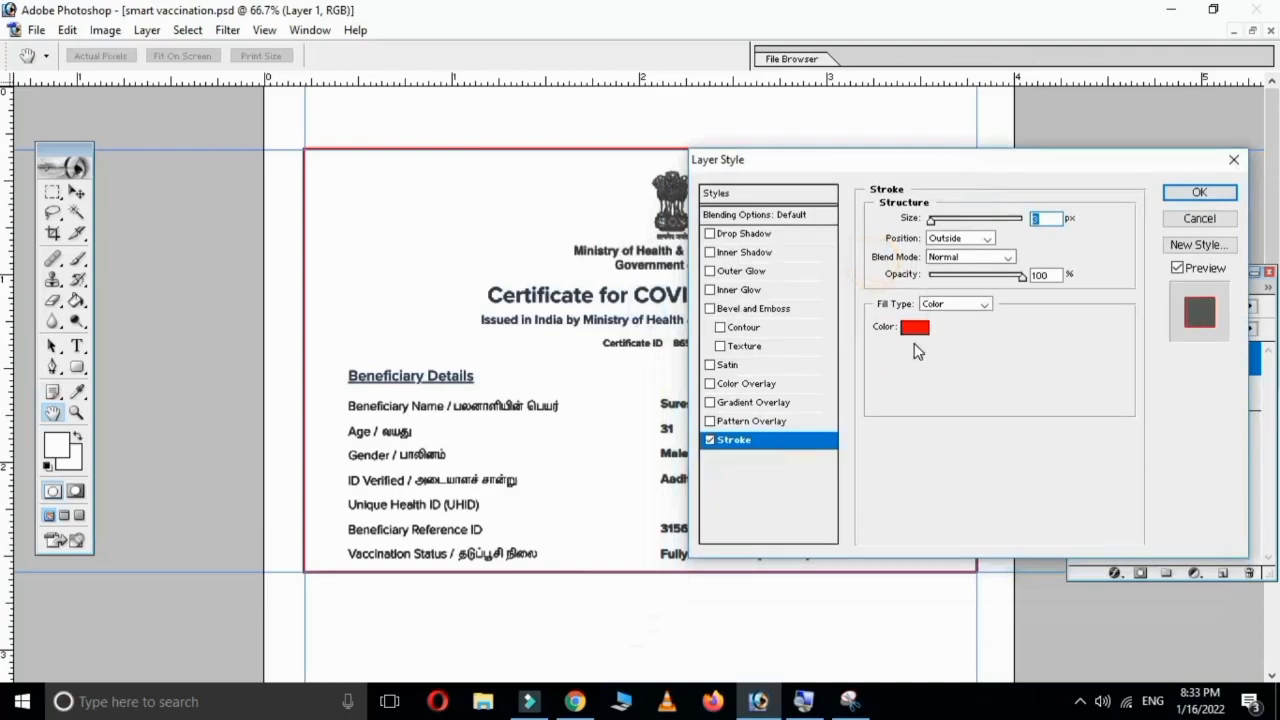
left_click(915, 325)
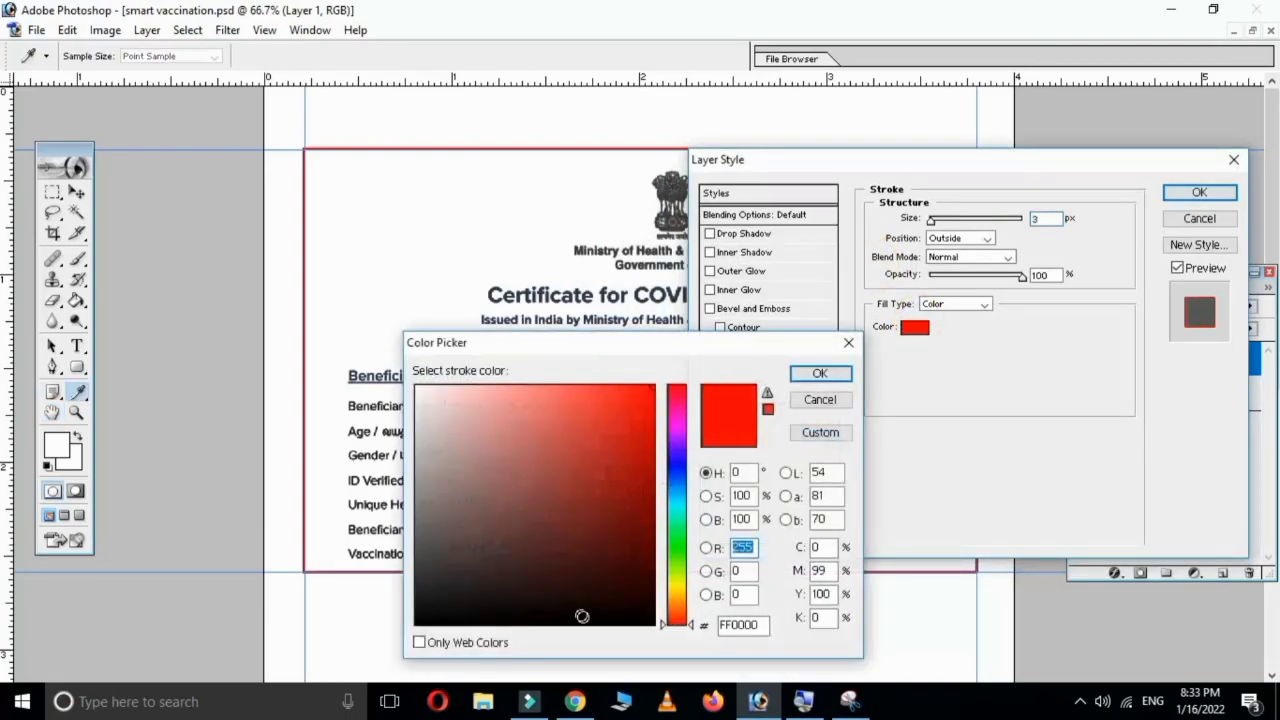
left_click(439, 614)
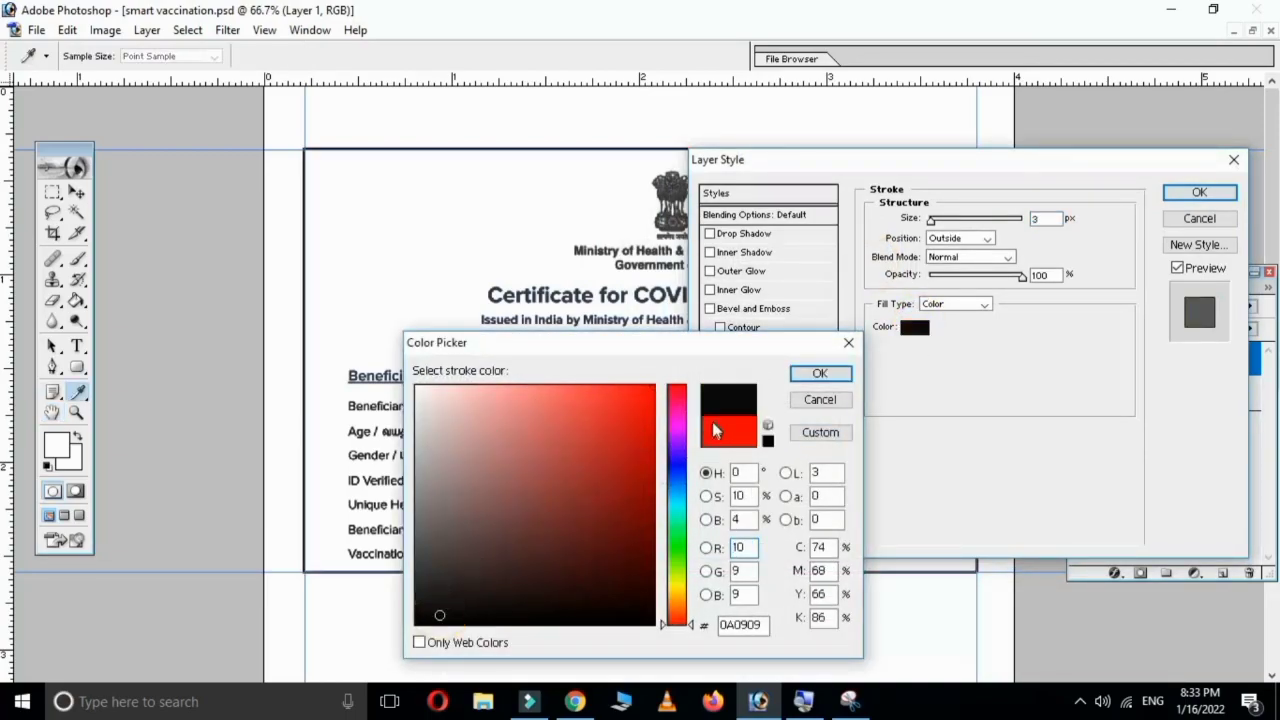
left_click(822, 374)
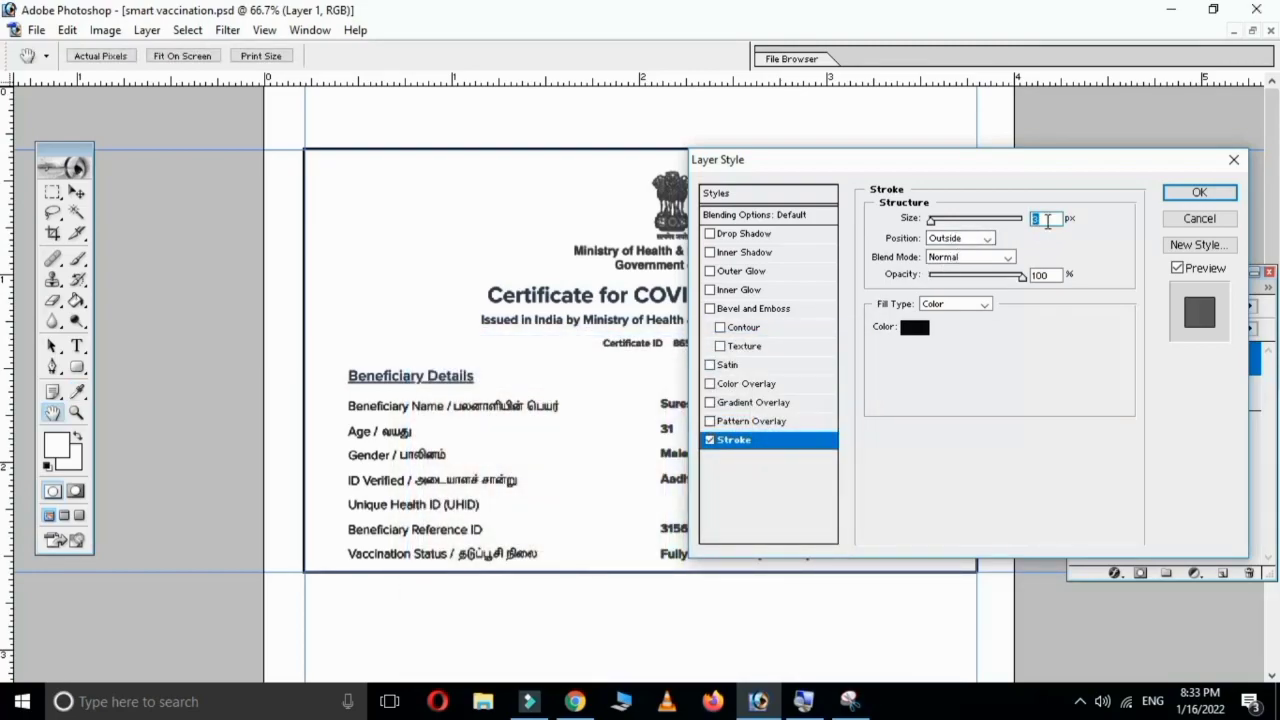
left_click(1199, 192)
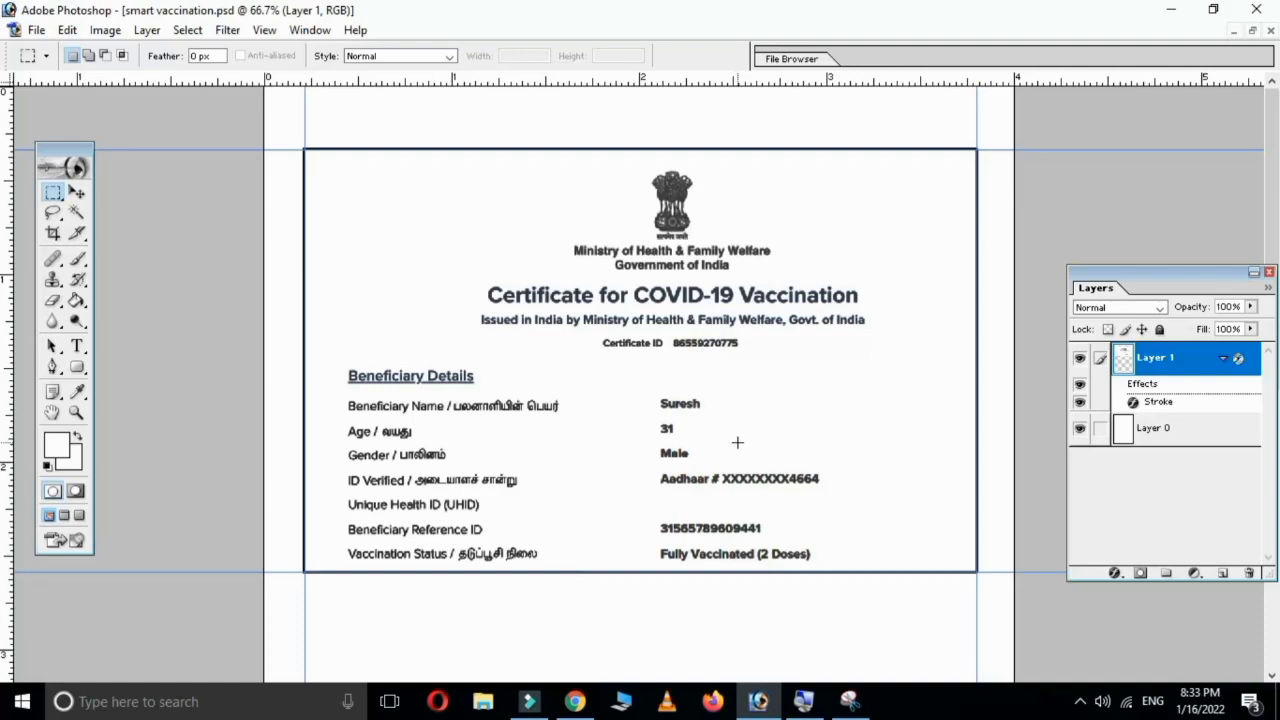
key("ctrl+minus")
key("ctrl+minus")
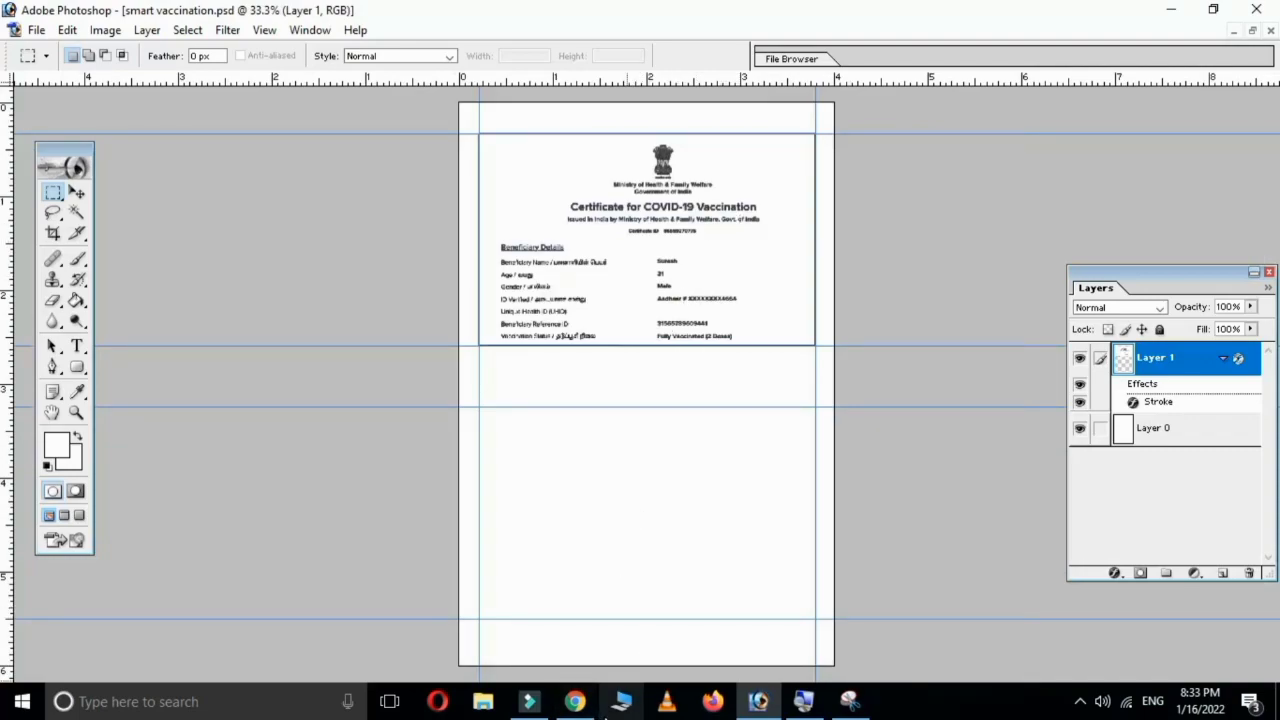
Step: Scroll the certificate PDF to the vaccination details and QR code, zooming out twice
mouse_move(575, 701)
left_click(610, 655)
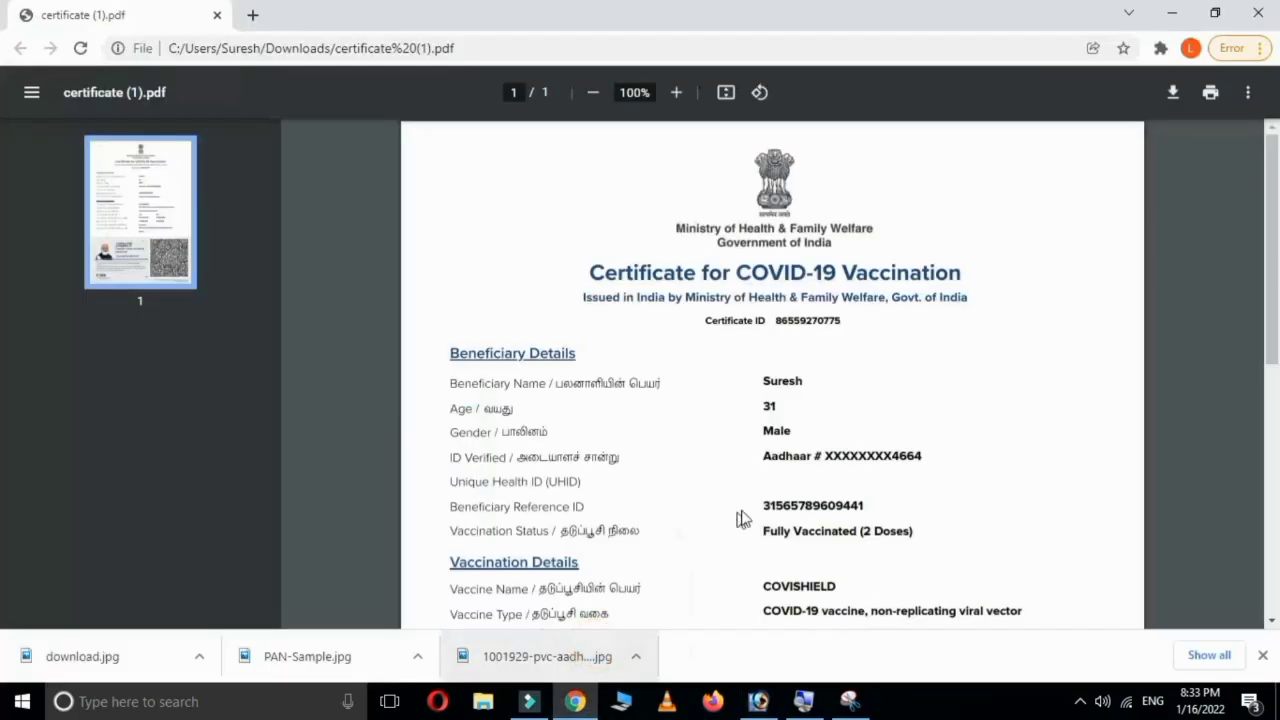
left_click_drag(1272, 295, 1258, 515)
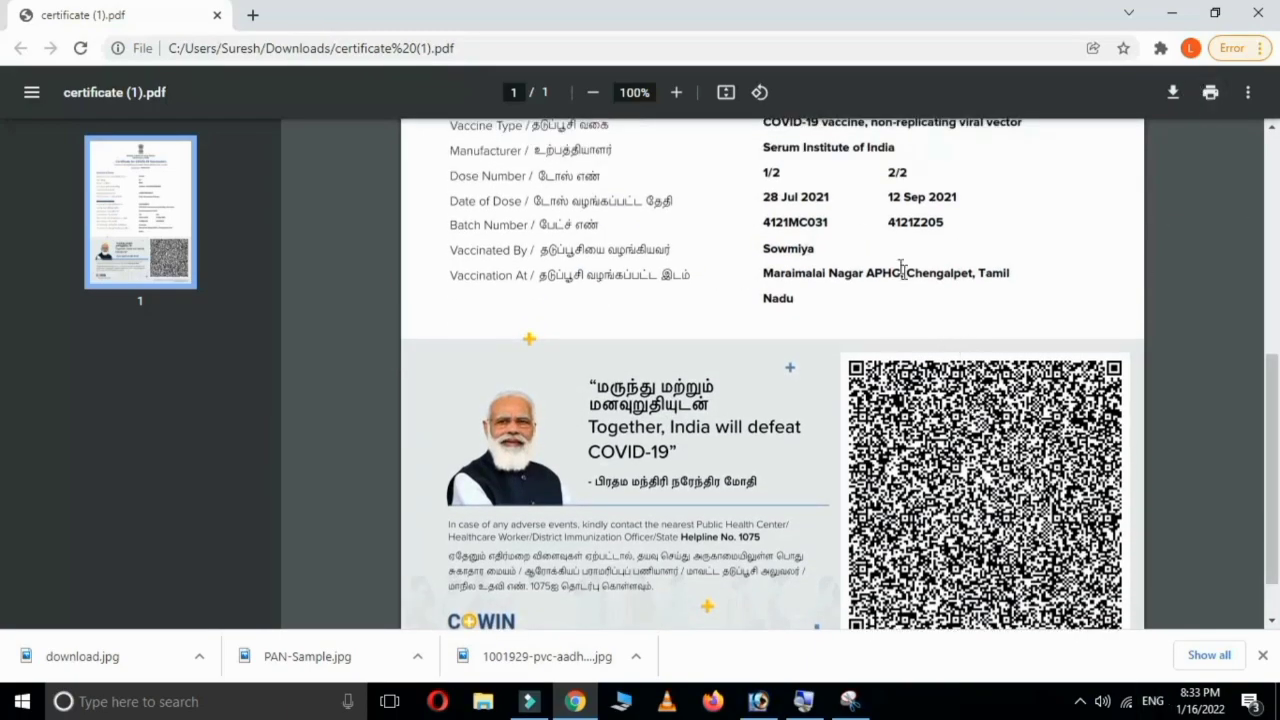
left_click(593, 92)
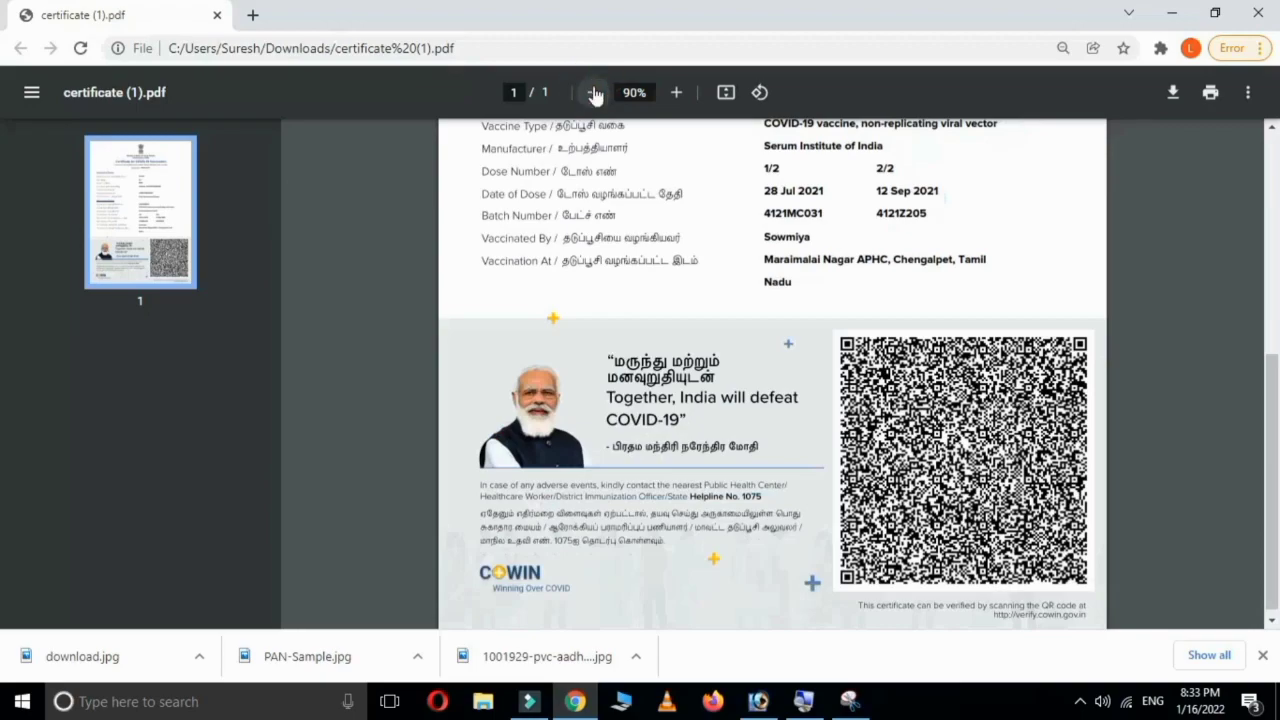
left_click(593, 92)
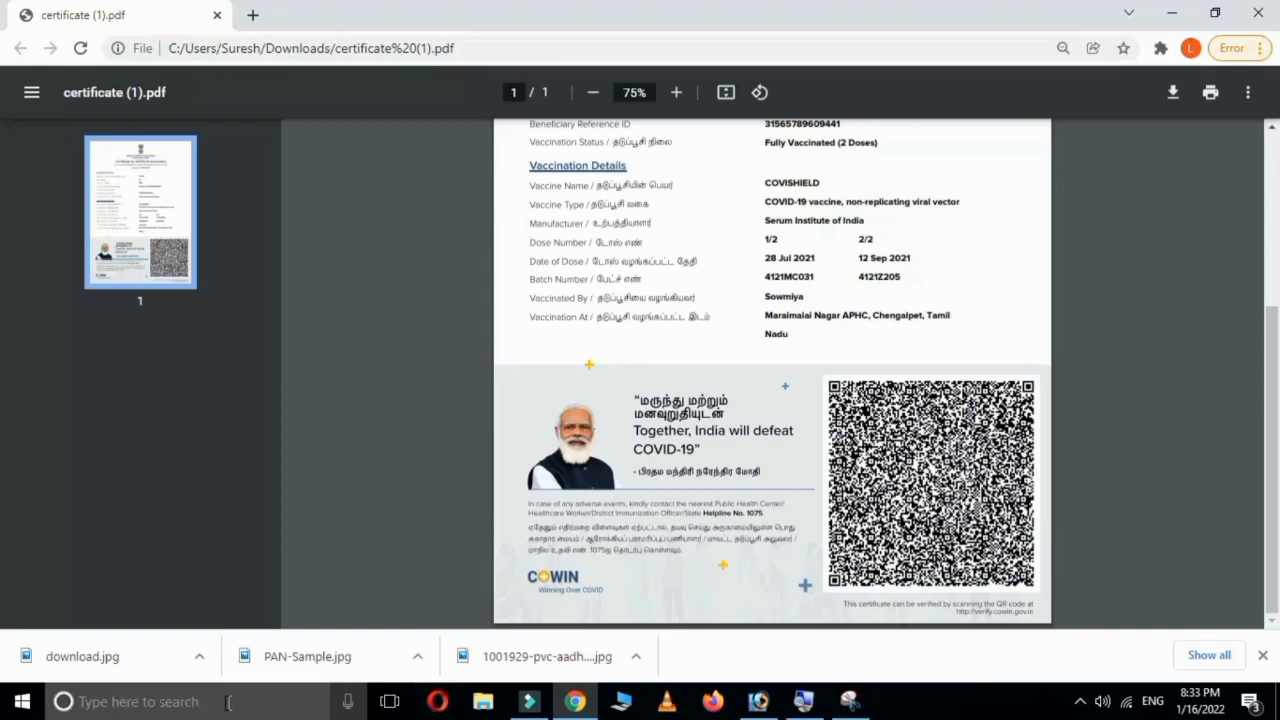
left_click(849, 701)
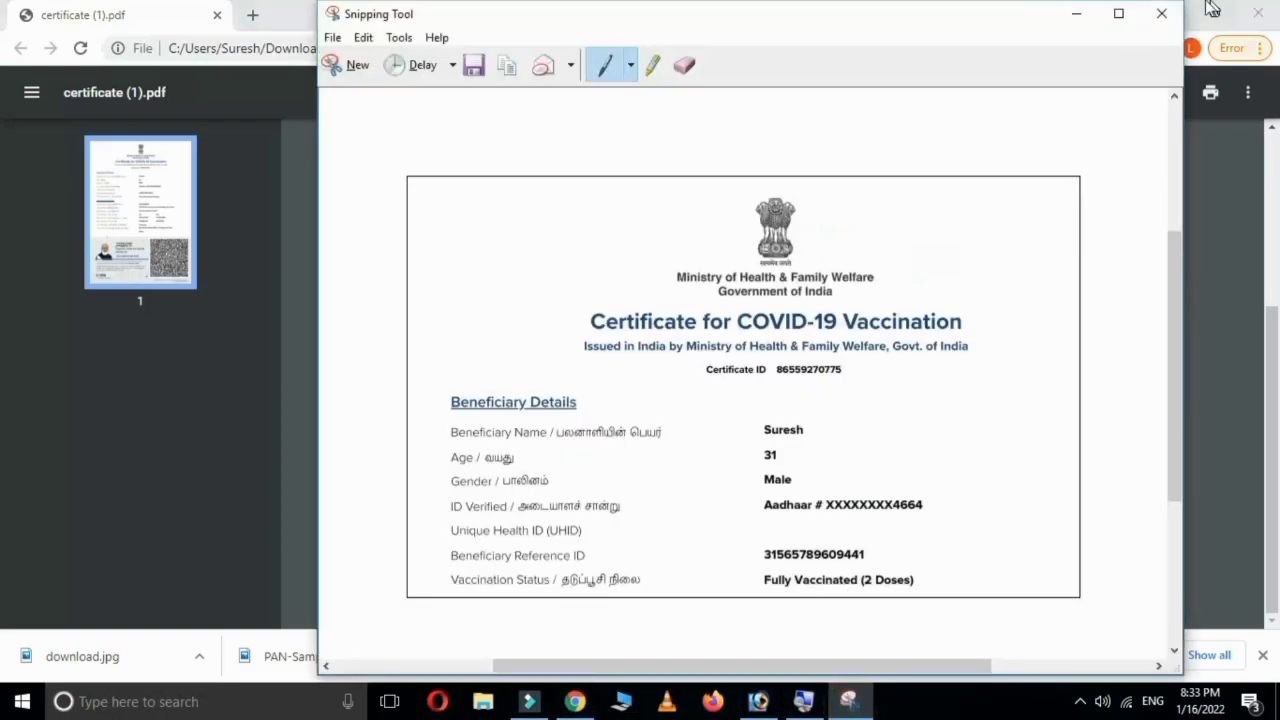
Step: Snip the certificate's Vaccination Details and QR code panel, copy it, and return to Photoshop
left_click(336, 66)
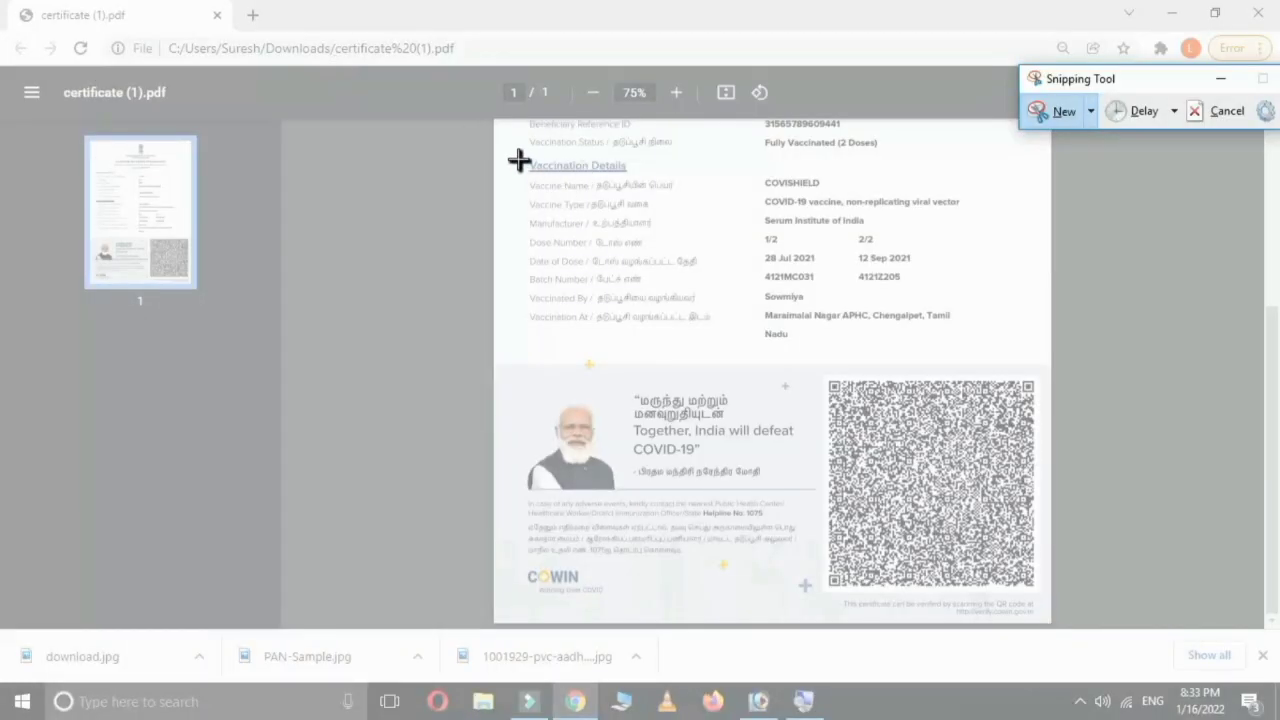
mouse_move(505, 150)
left_mouse_down()
mouse_move(897, 354)
mouse_move(1038, 597)
left_mouse_up()
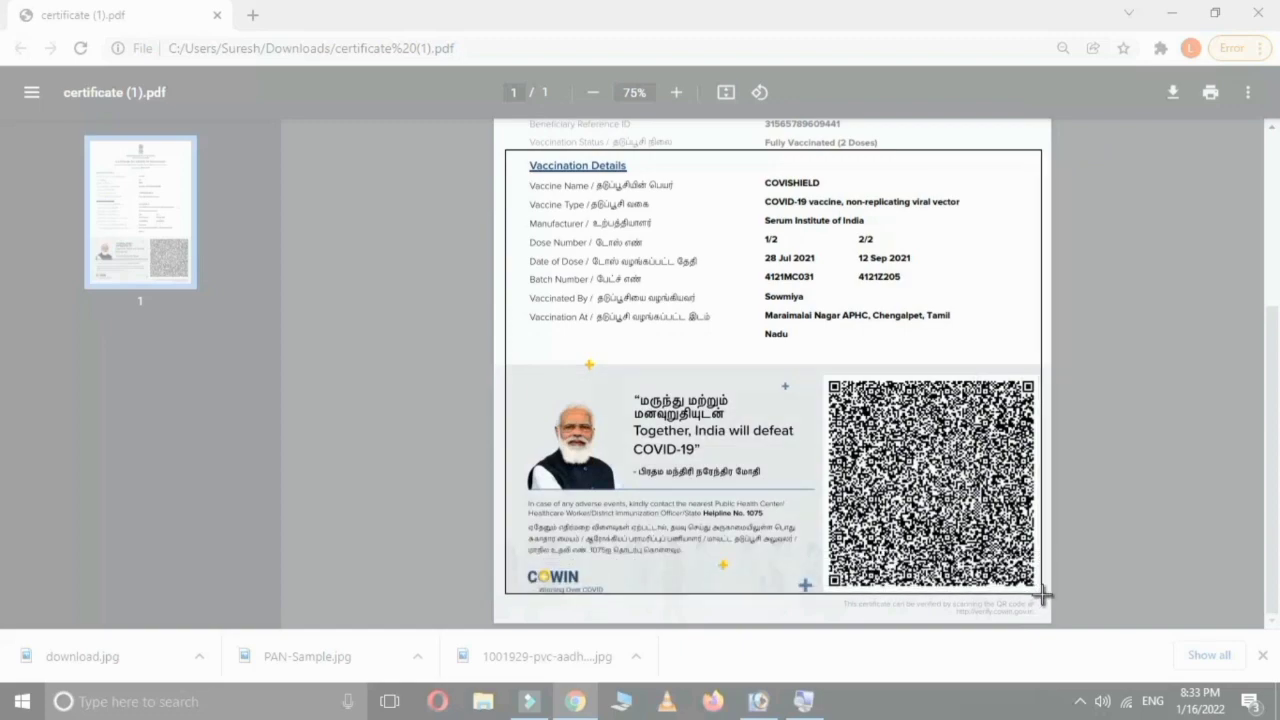
left_click_drag(1040, 597, 1045, 597)
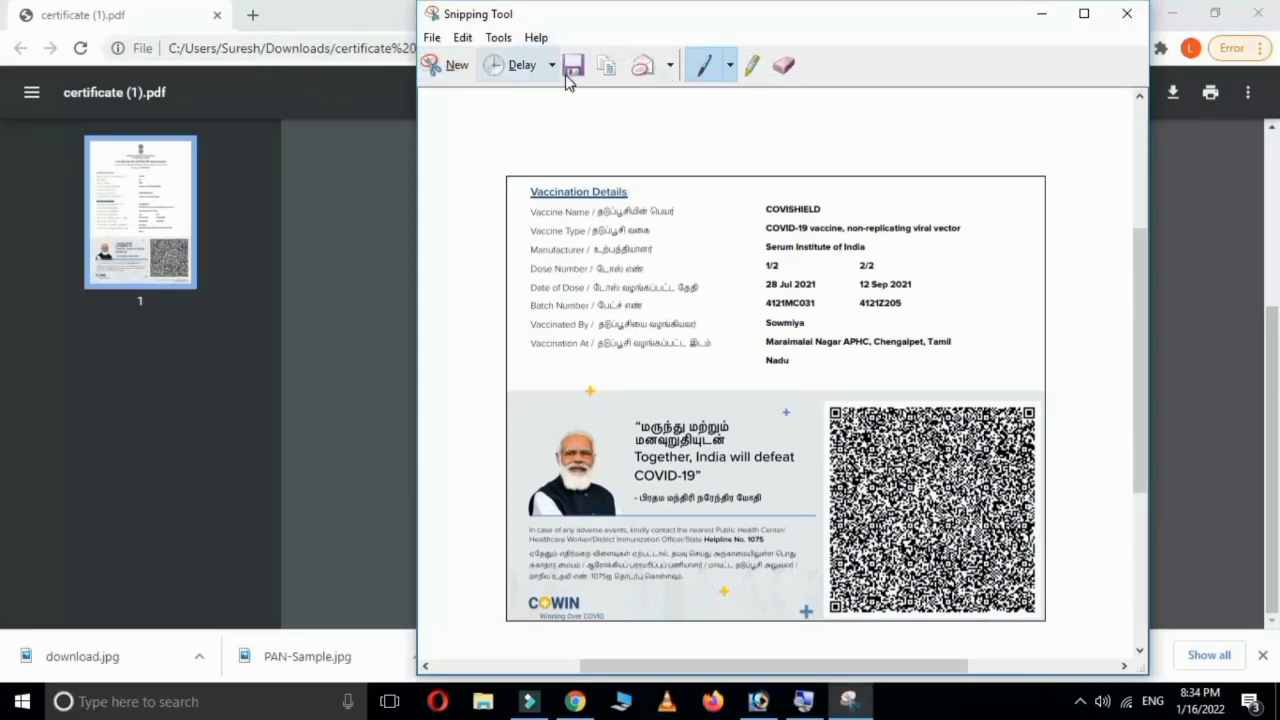
left_click(604, 78)
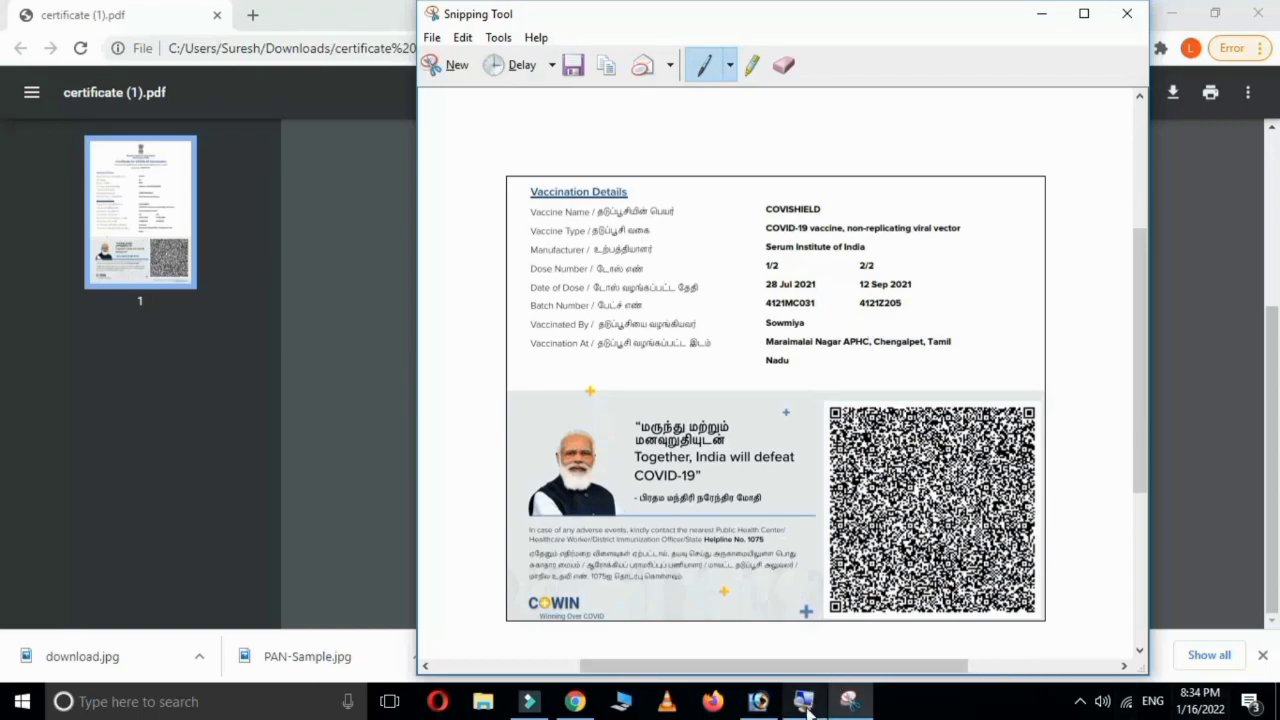
left_click(760, 704)
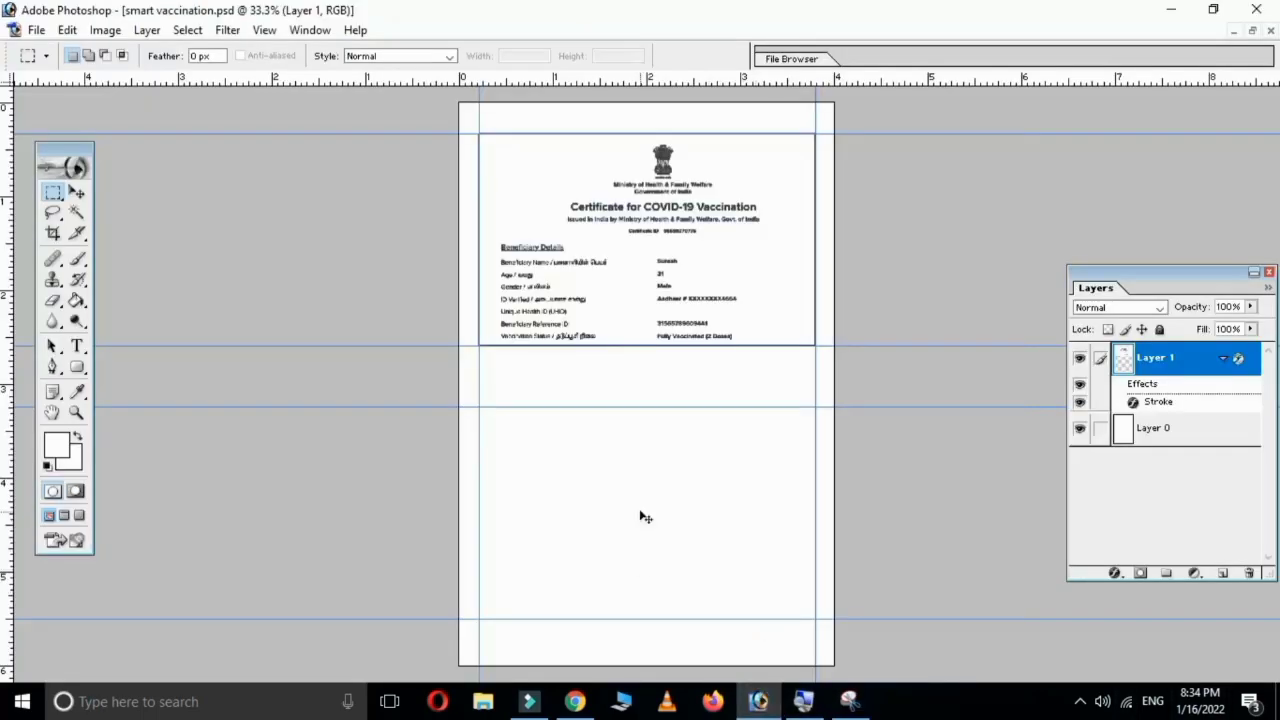
Step: Paste the captured vaccination block as a new layer and move it down toward the lower cell
key("v")
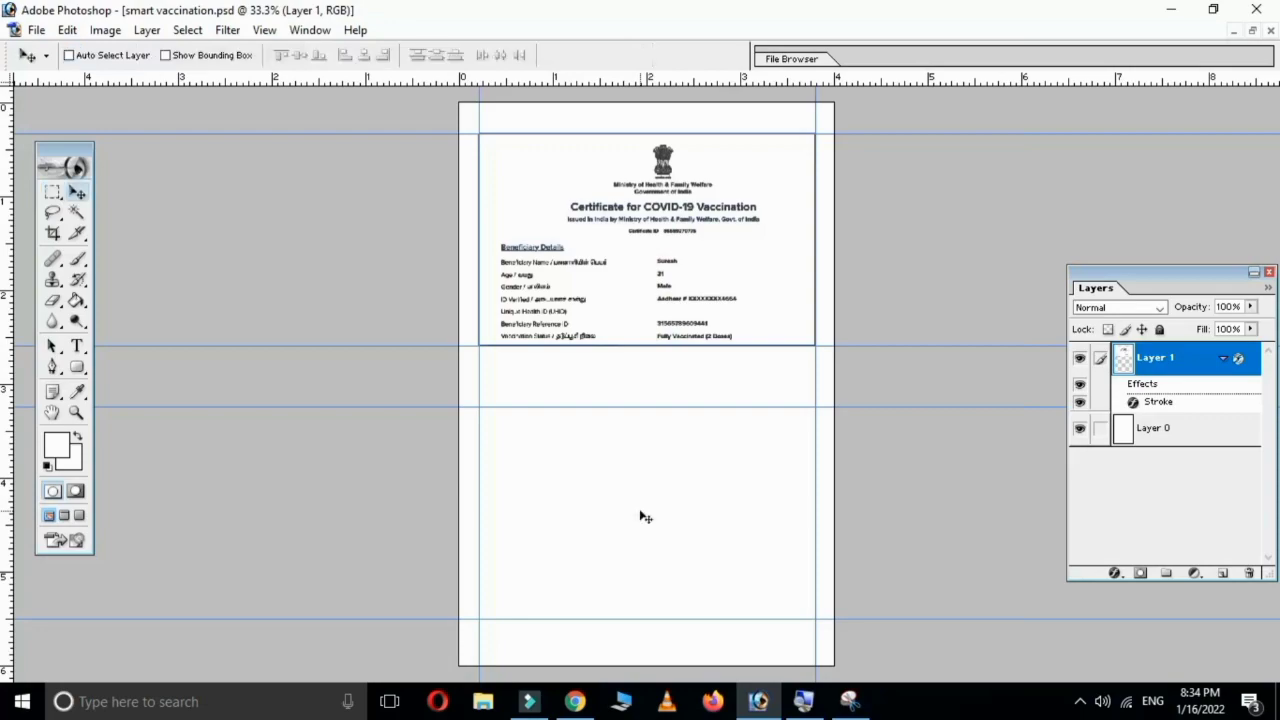
key("ctrl+v")
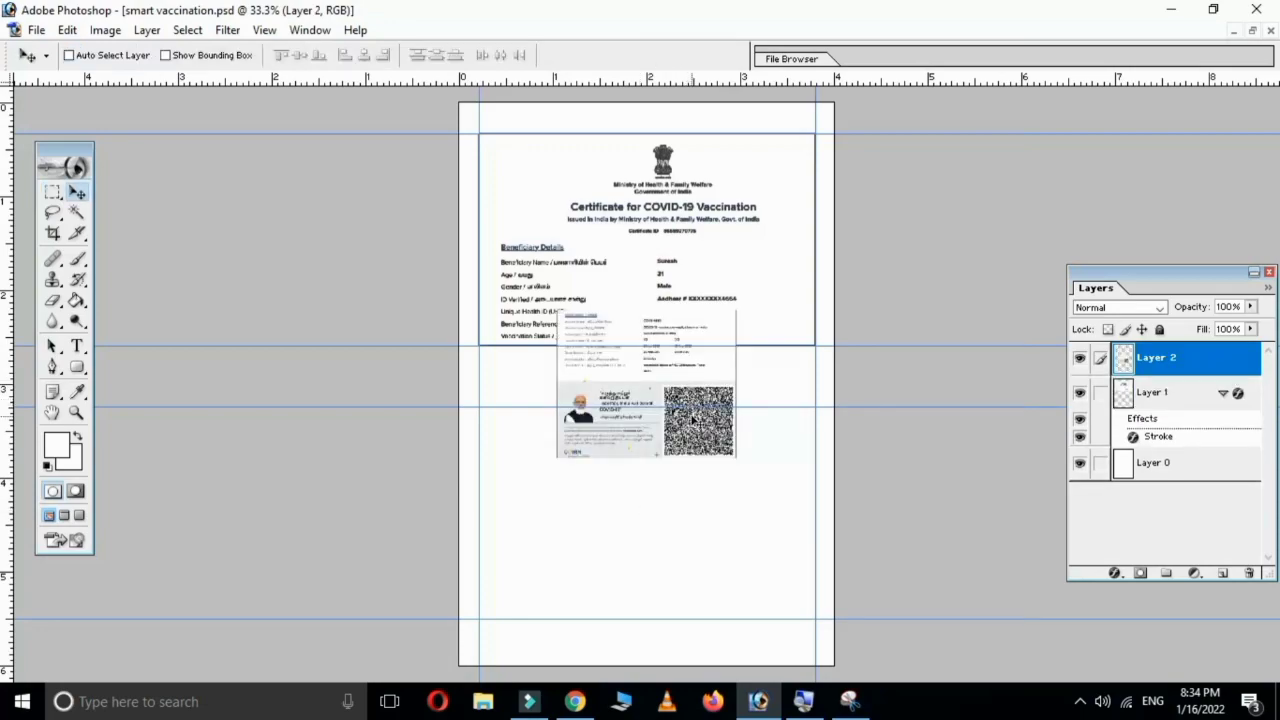
left_click_drag(692, 420, 684, 545)
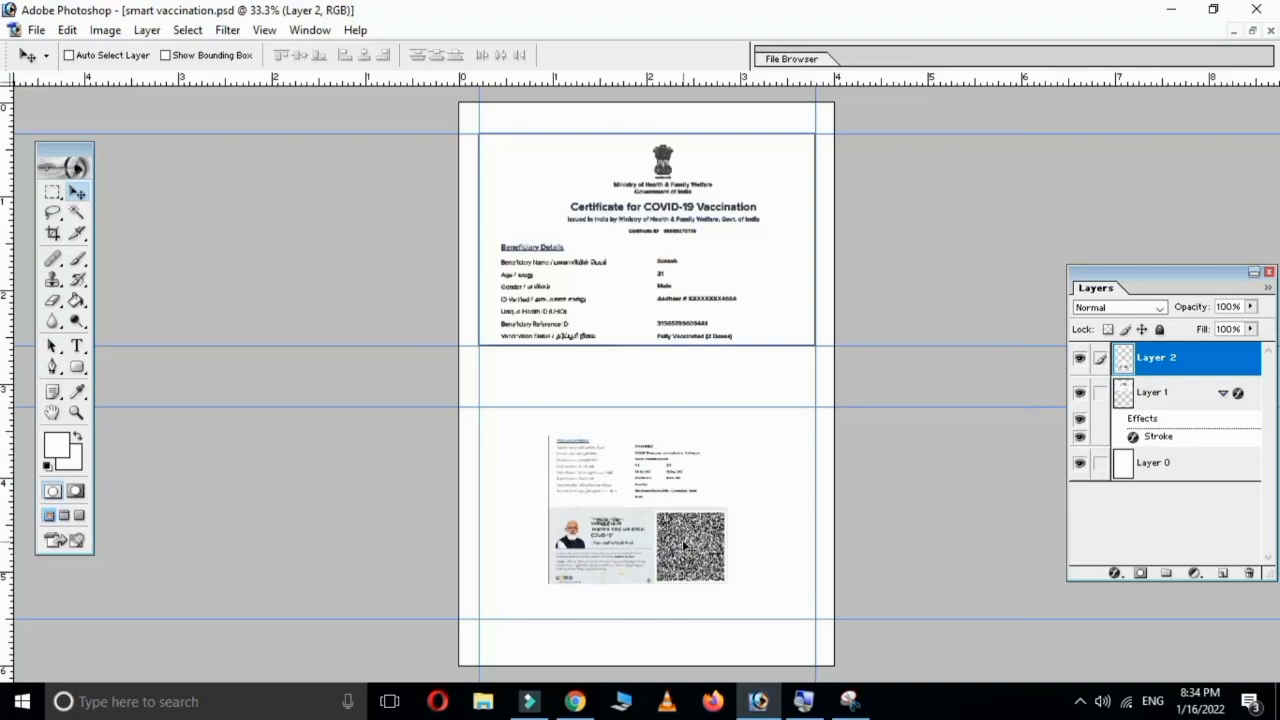
Step: Free-transform the pasted block to the lower cell's left, right and bottom guides, then zoom in
key("ctrl+t")
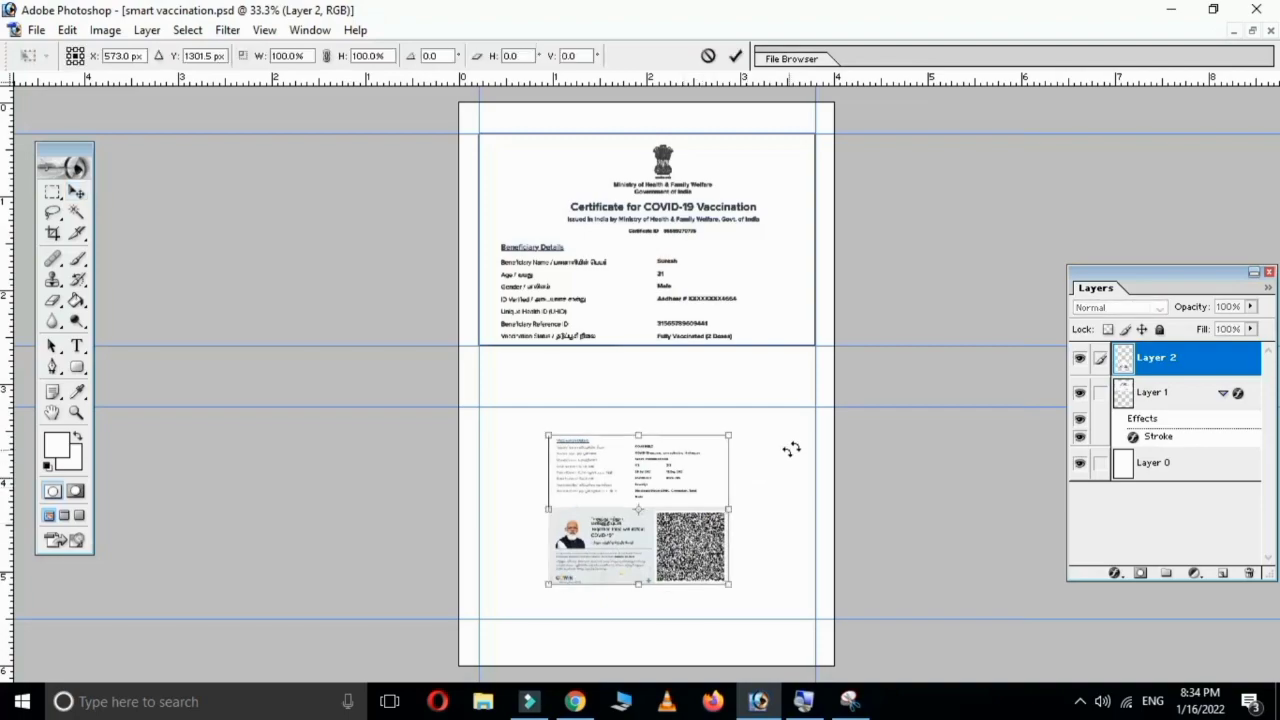
left_click_drag(728, 435, 762, 436)
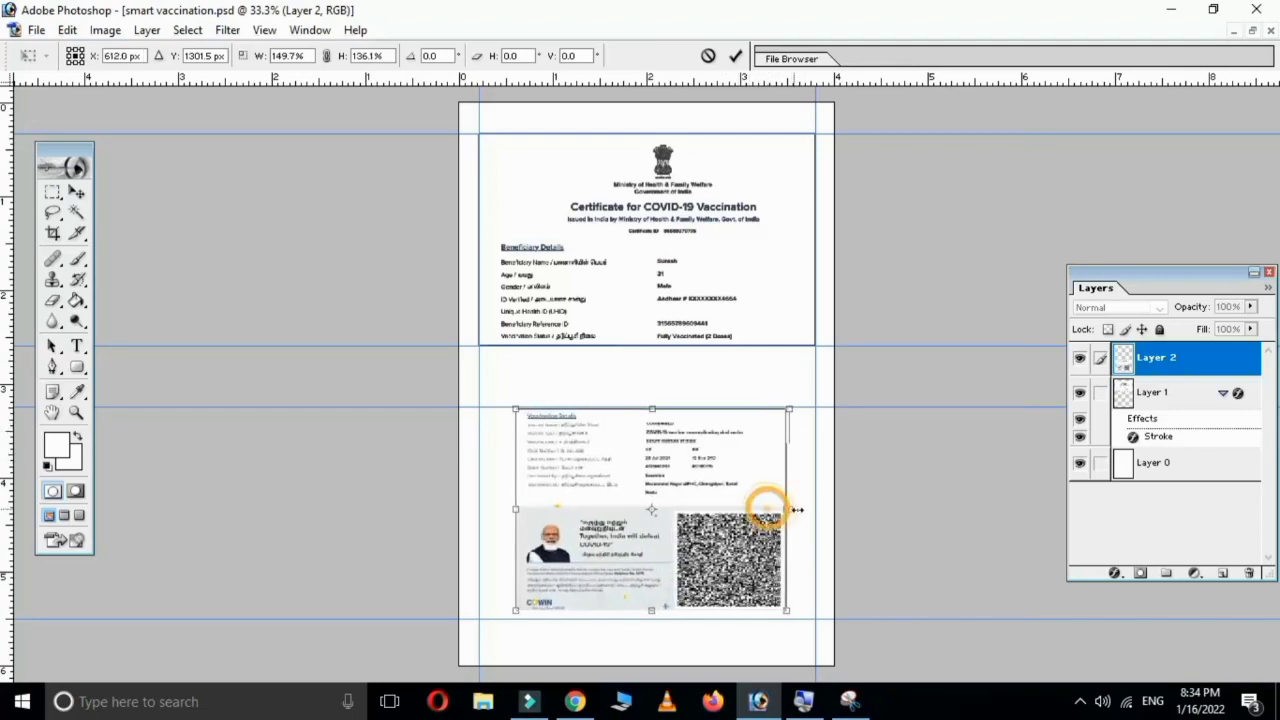
left_click_drag(764, 509, 818, 516)
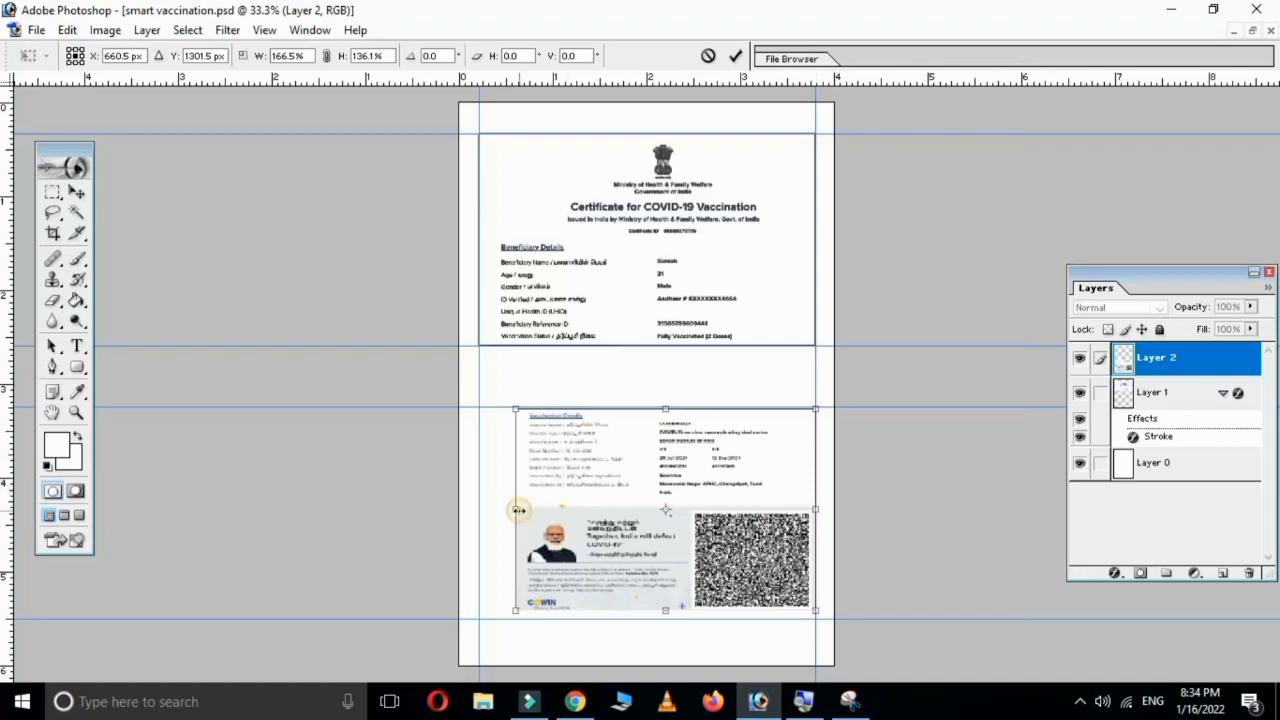
left_click_drag(517, 509, 486, 509)
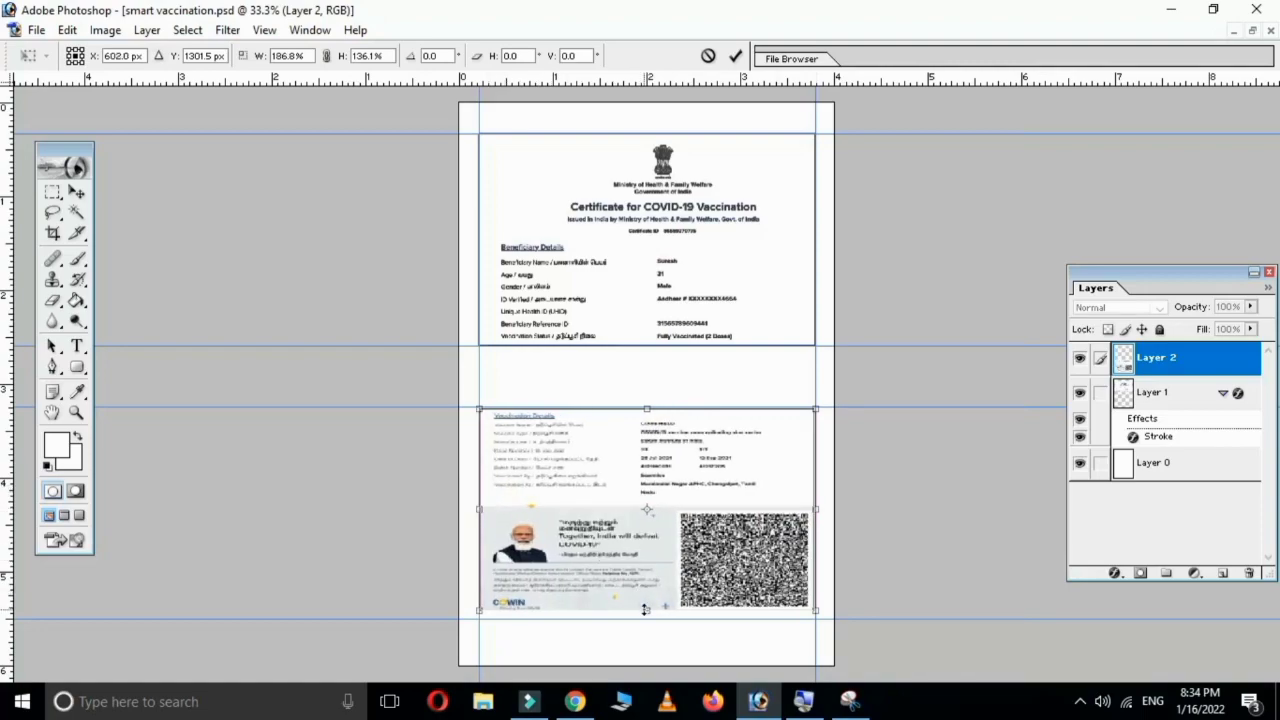
left_click_drag(646, 612, 646, 617)
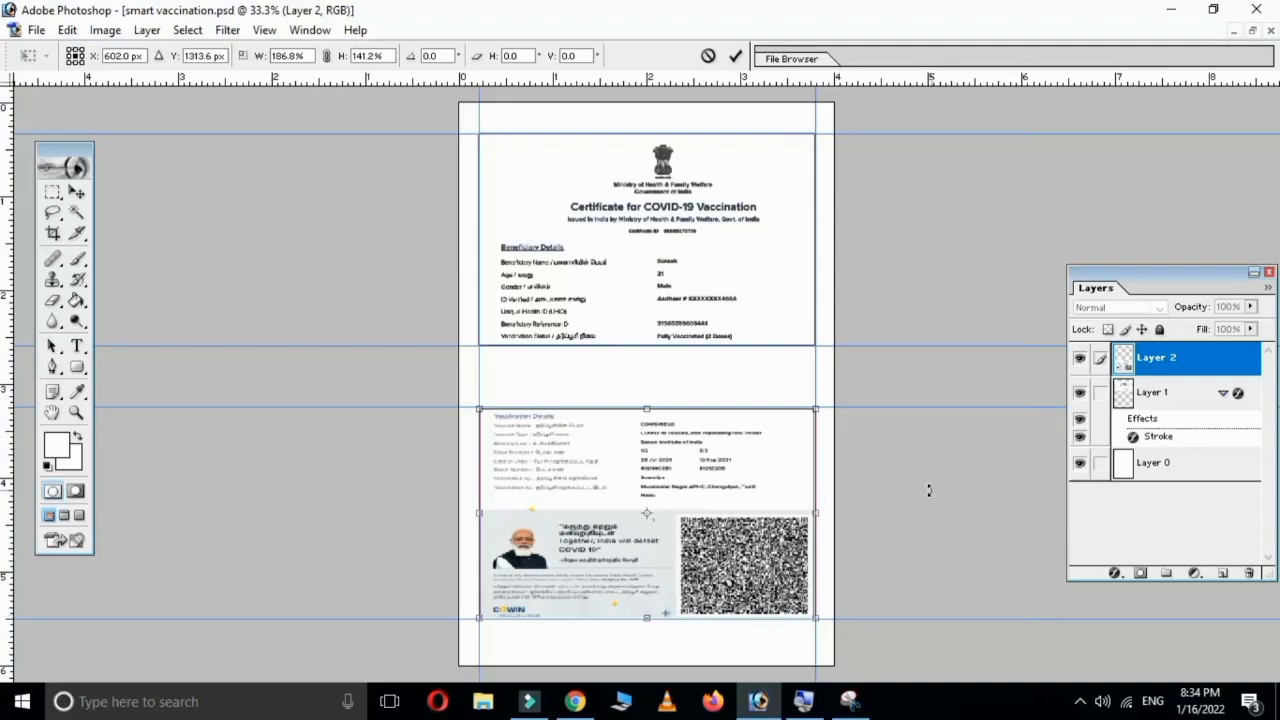
key("Return")
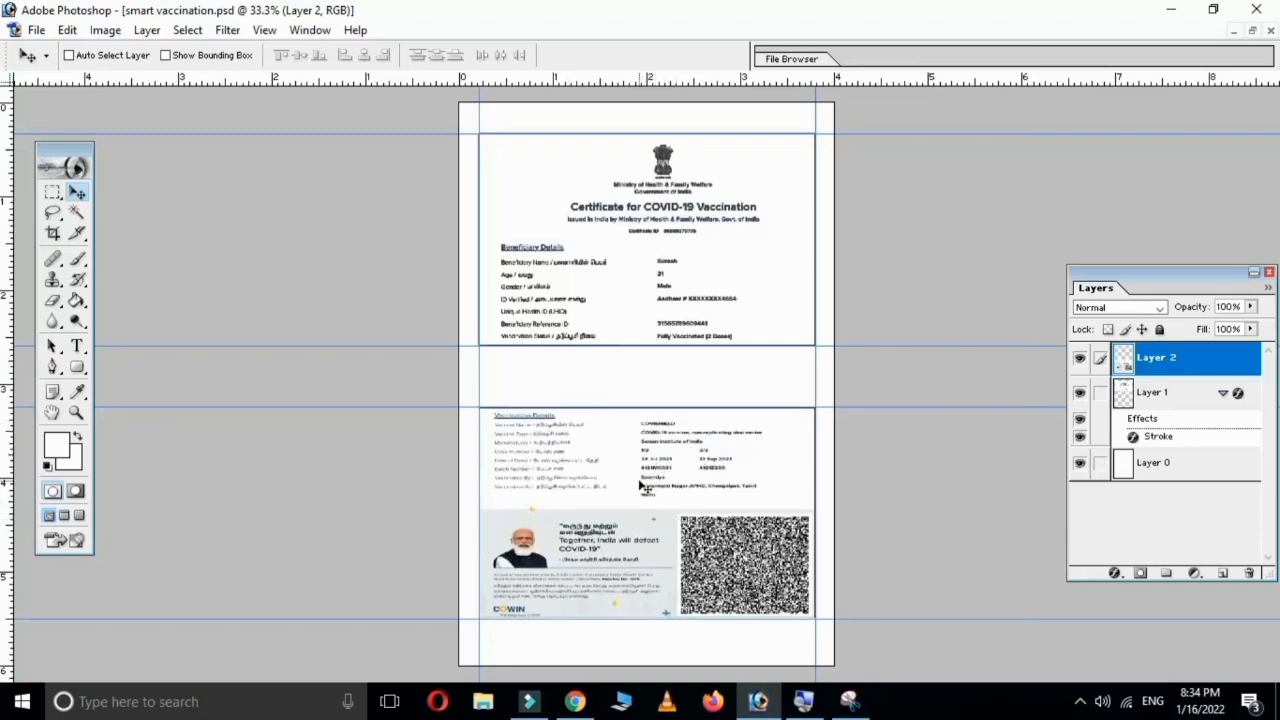
key("ctrl+plus")
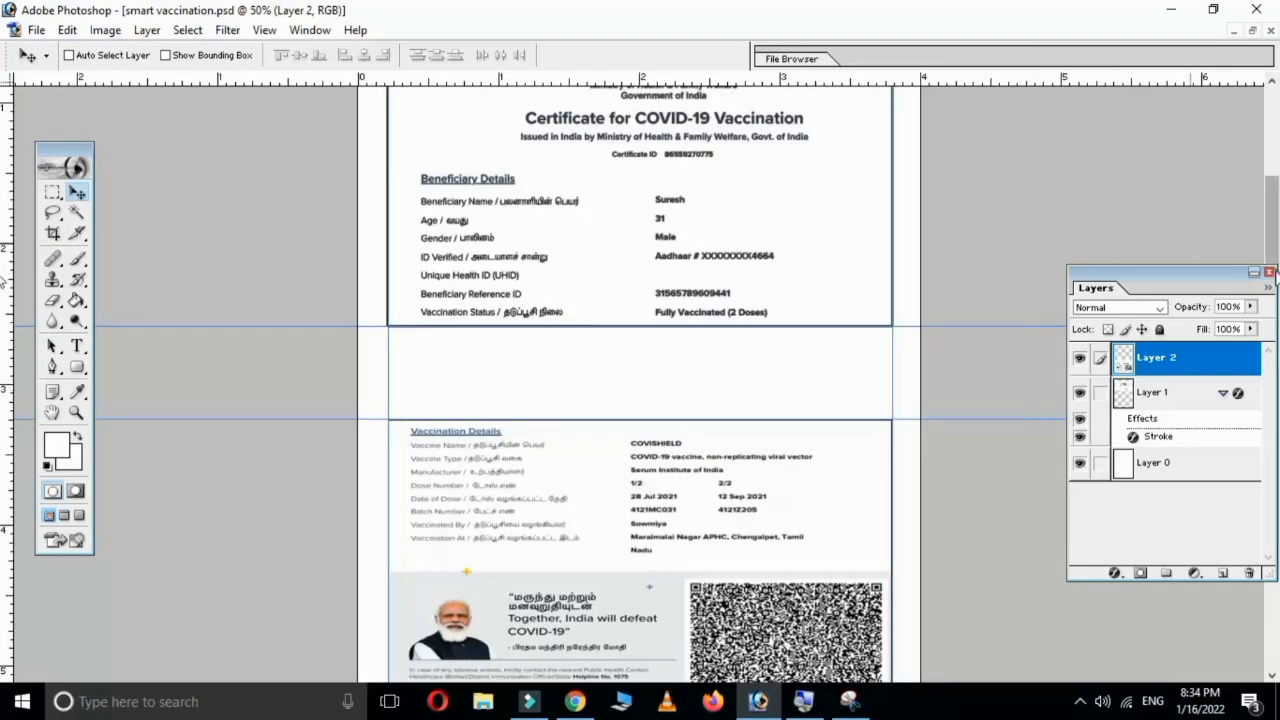
scroll(5, 222, "down", 3)
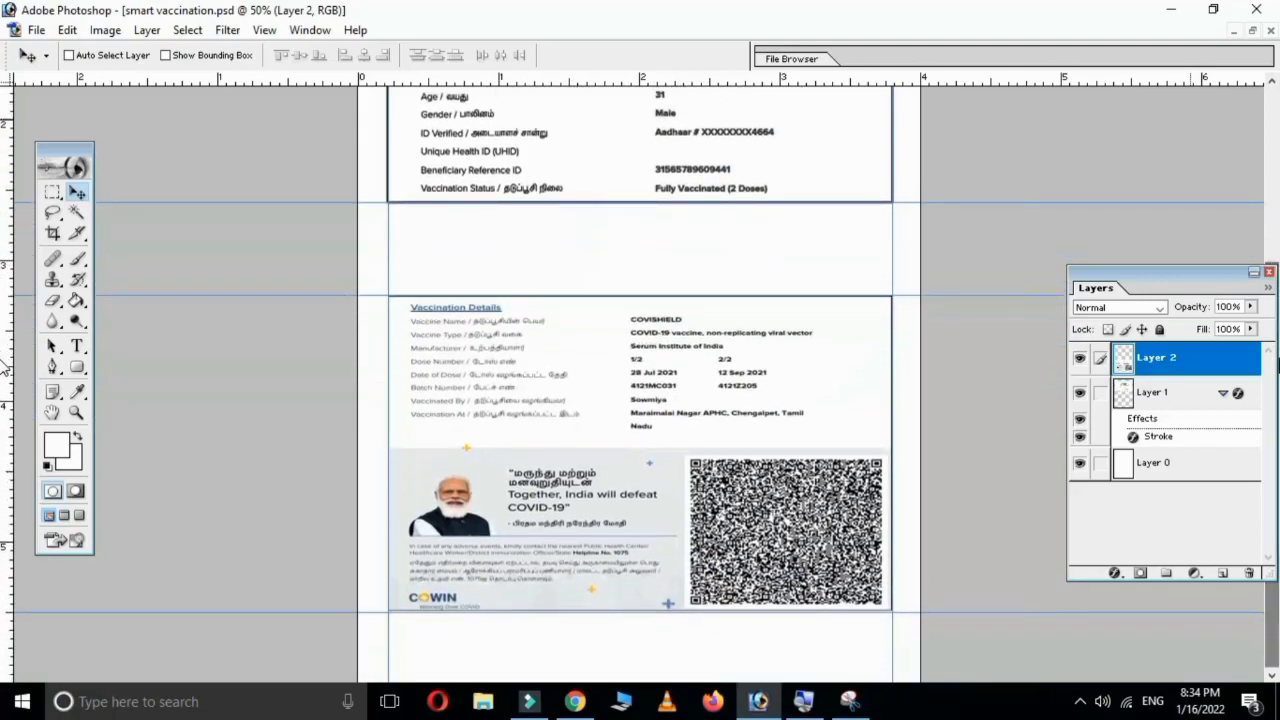
key("ctrl+plus")
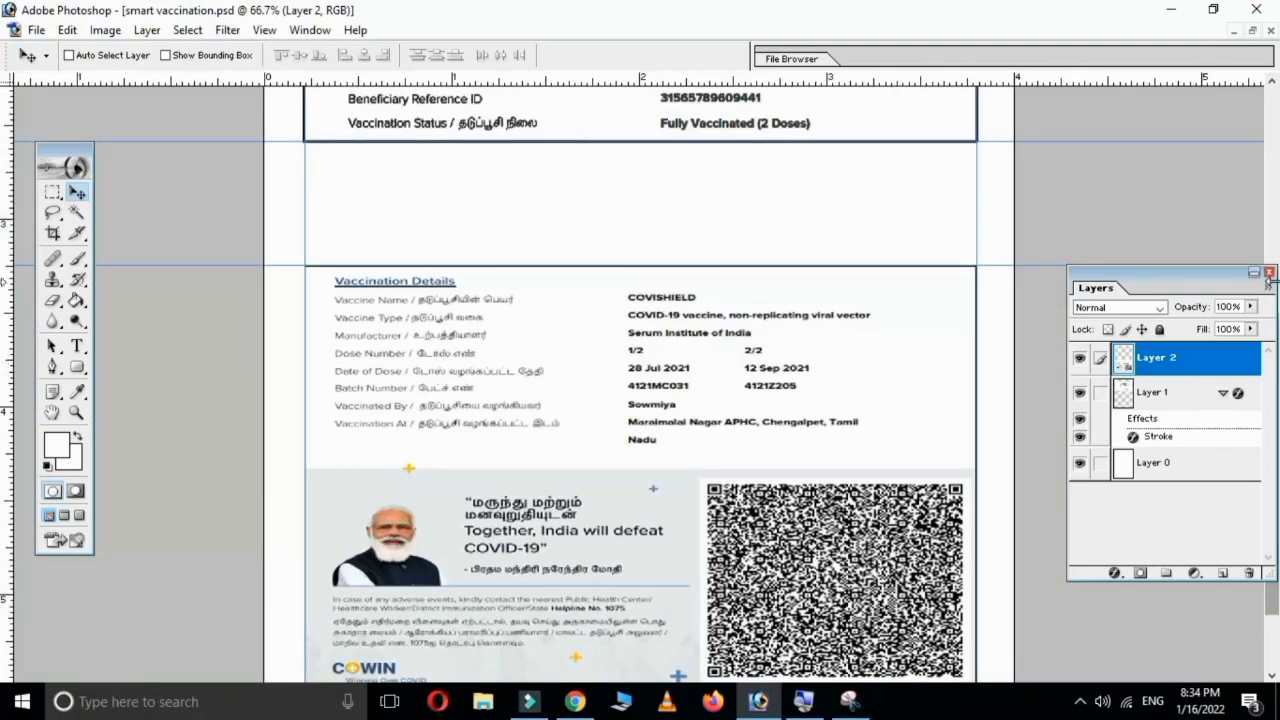
Step: Apply Levels to Layer 2 with the input black point raised to 27
left_click_drag(1222, 276, 1164, 176)
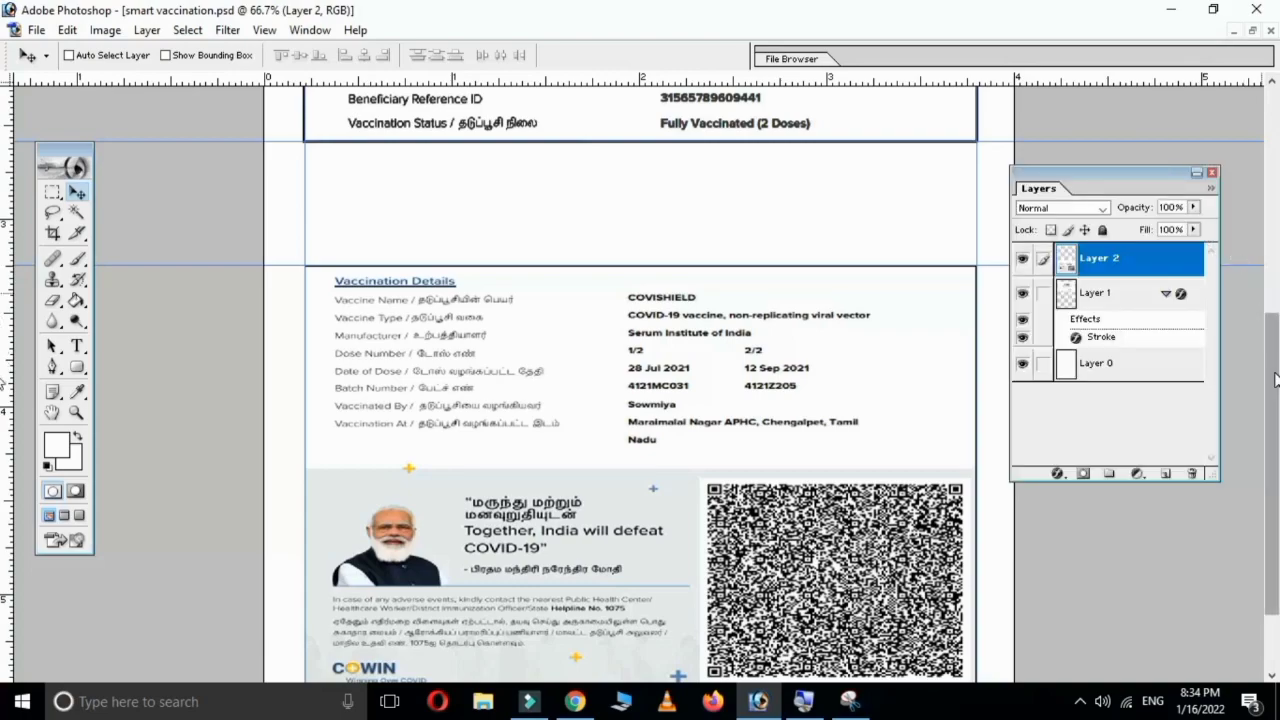
left_click_drag(1275, 378, 1270, 450)
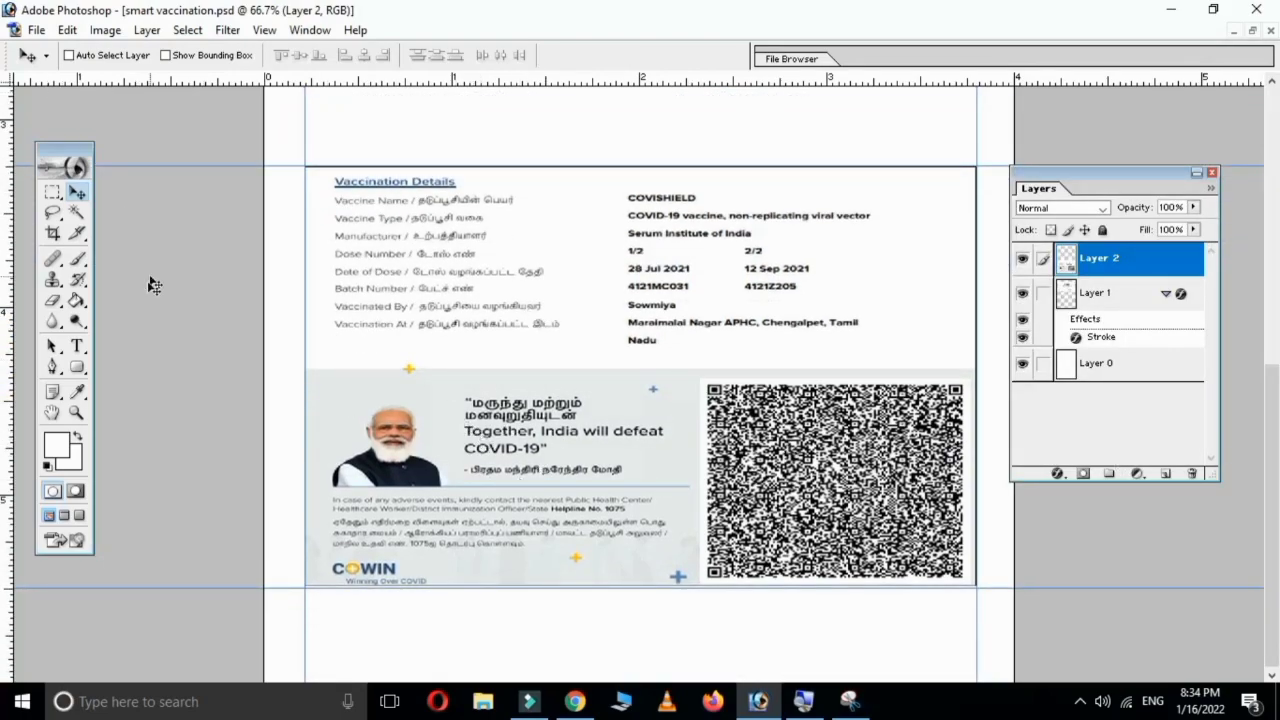
left_click(104, 30)
mouse_move(147, 79)
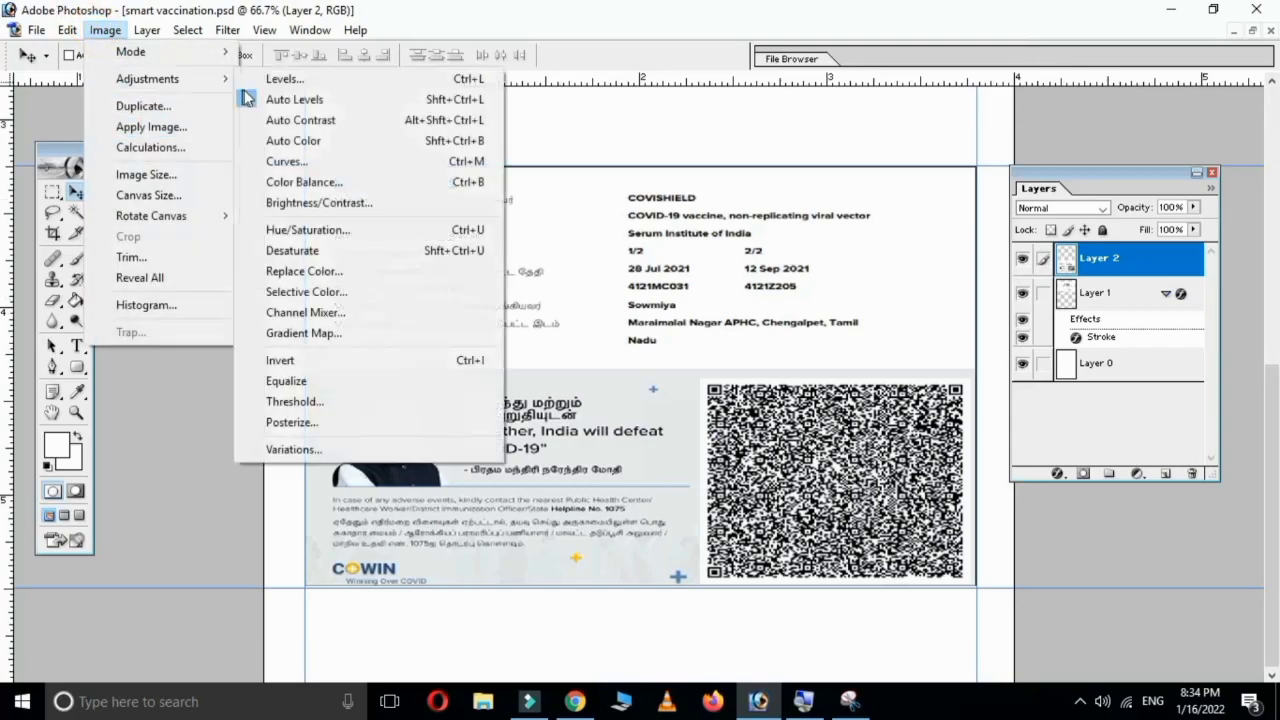
left_click(291, 82)
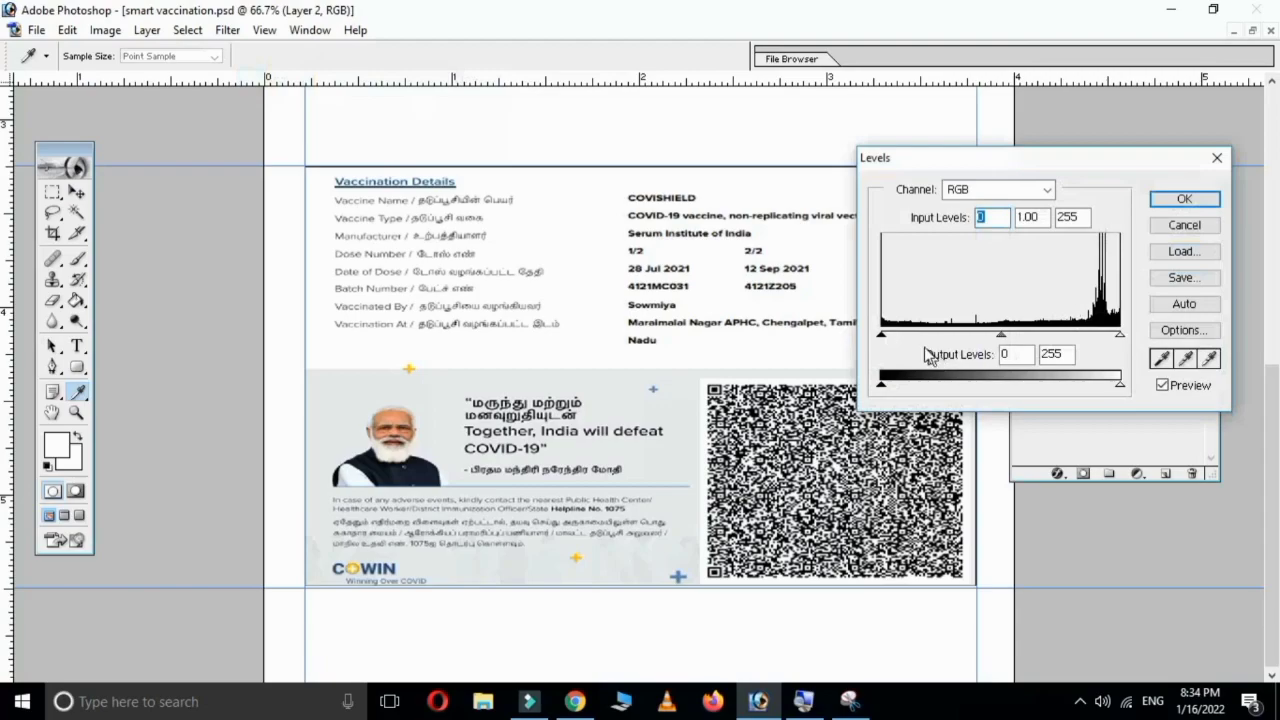
left_click_drag(881, 335, 906, 337)
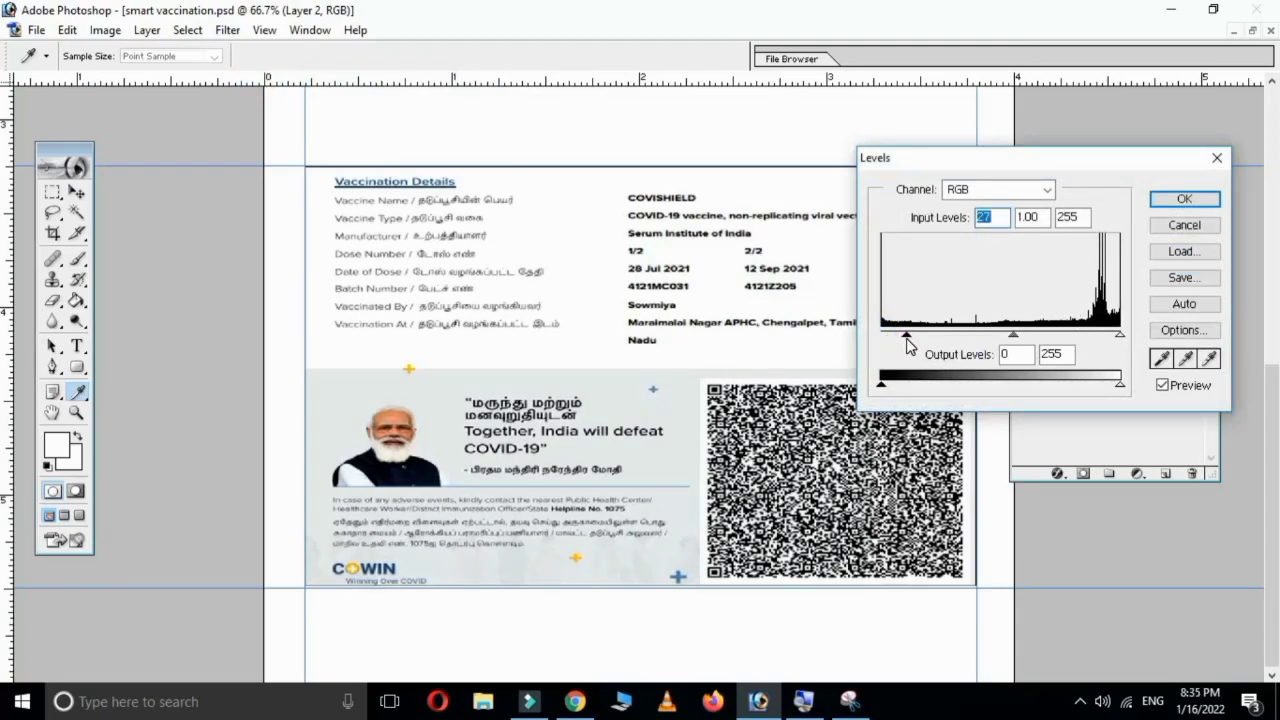
left_click(1185, 200)
key("v")
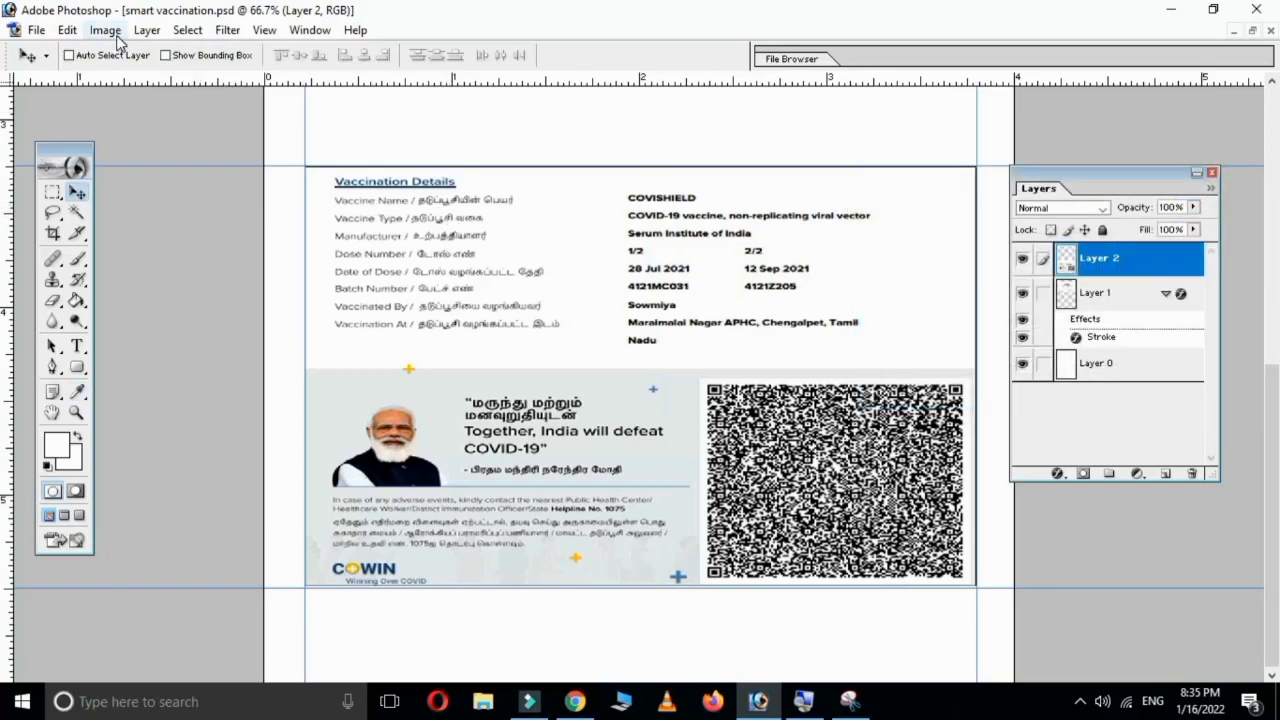
Step: Select the Vaccination Details label area and darken it with a Curves point at input 157, output 96
left_click(52, 191)
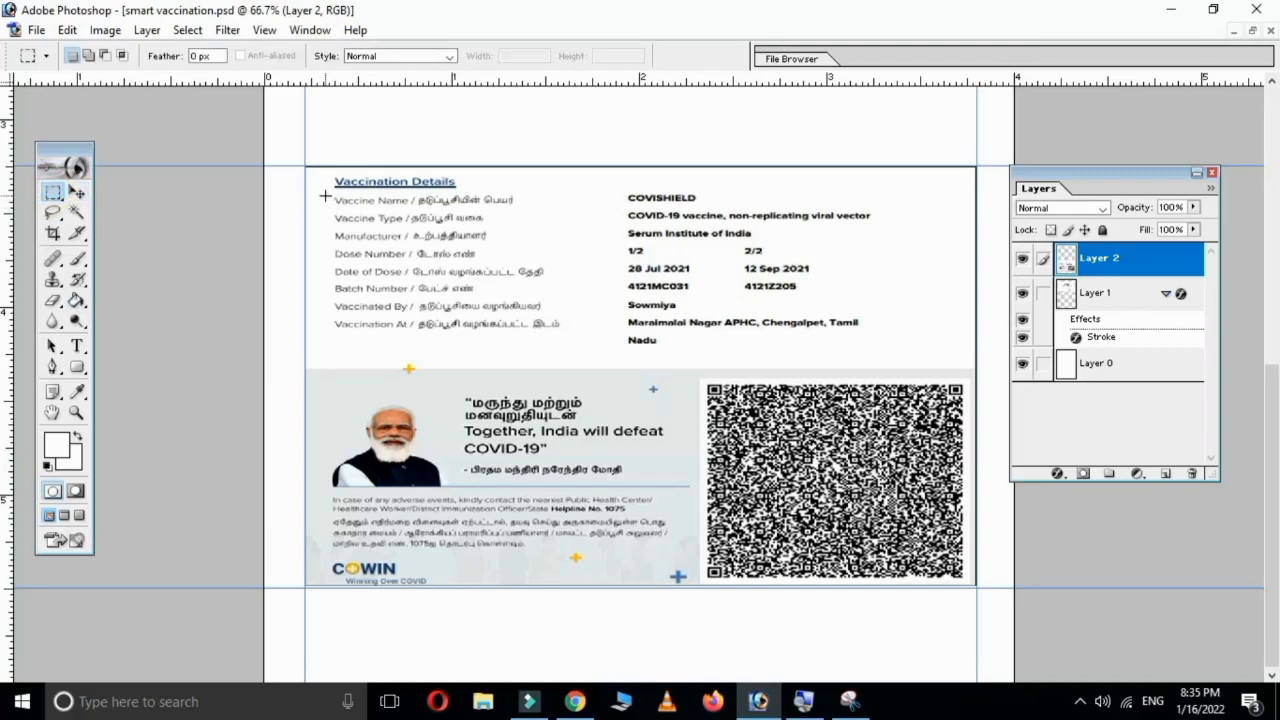
left_click_drag(324, 190, 572, 342)
key("ctrl+l")
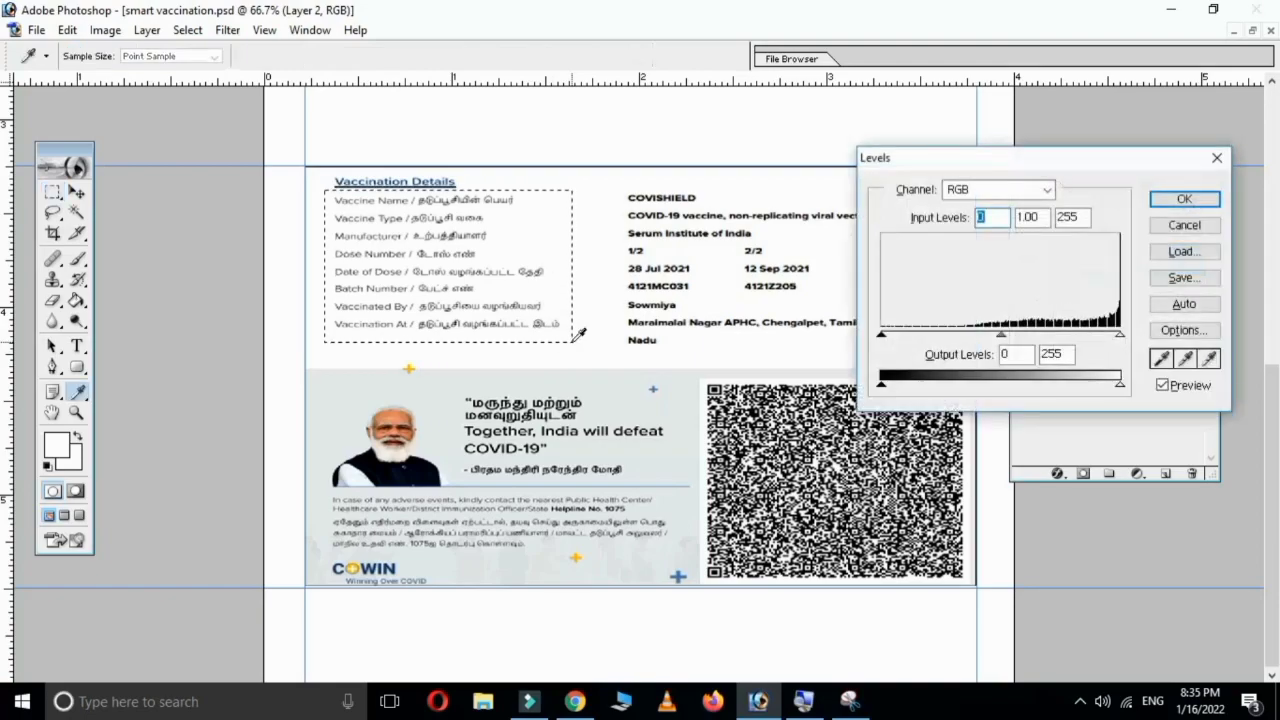
left_click(1217, 158)
key("ctrl+m")
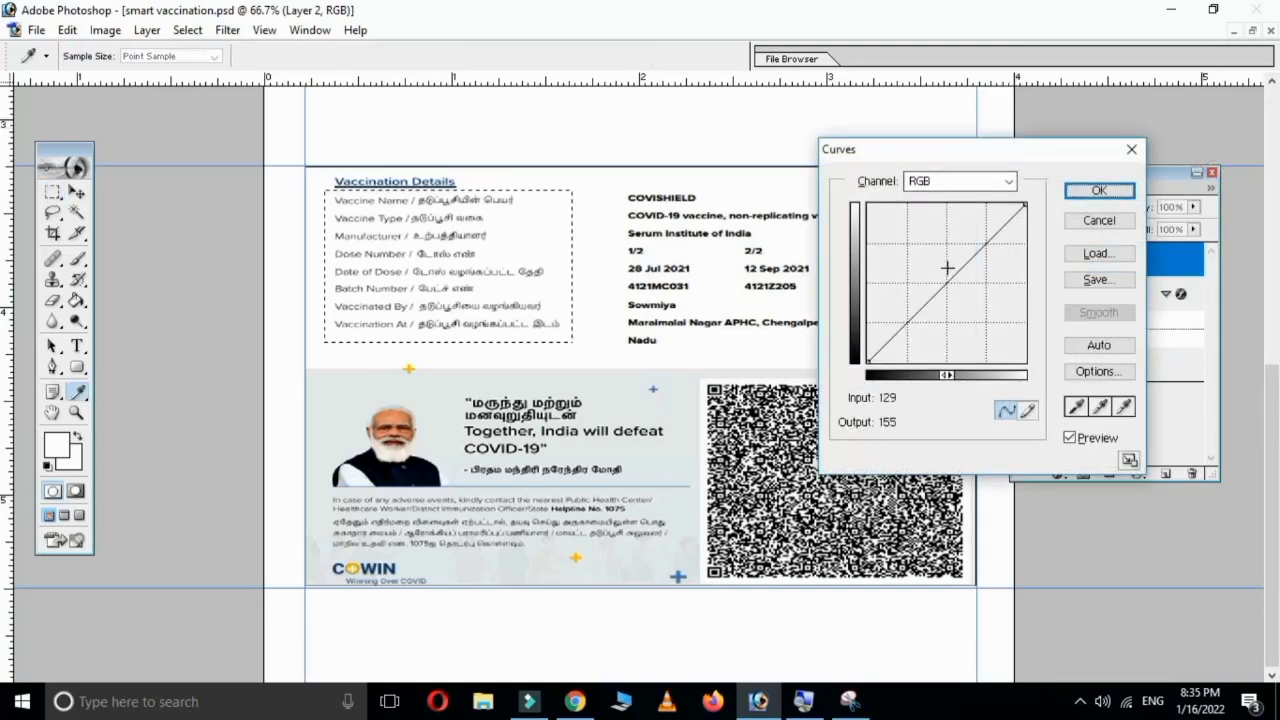
left_click_drag(948, 281, 964, 302)
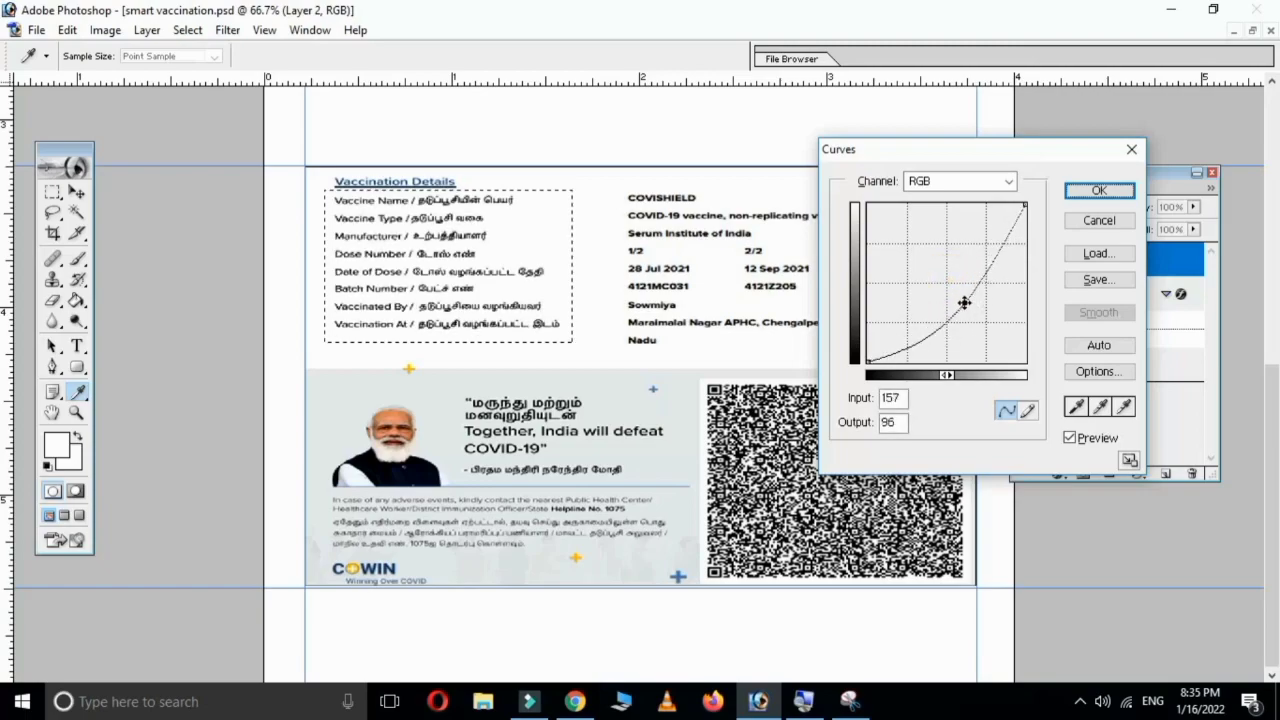
left_click(1093, 192)
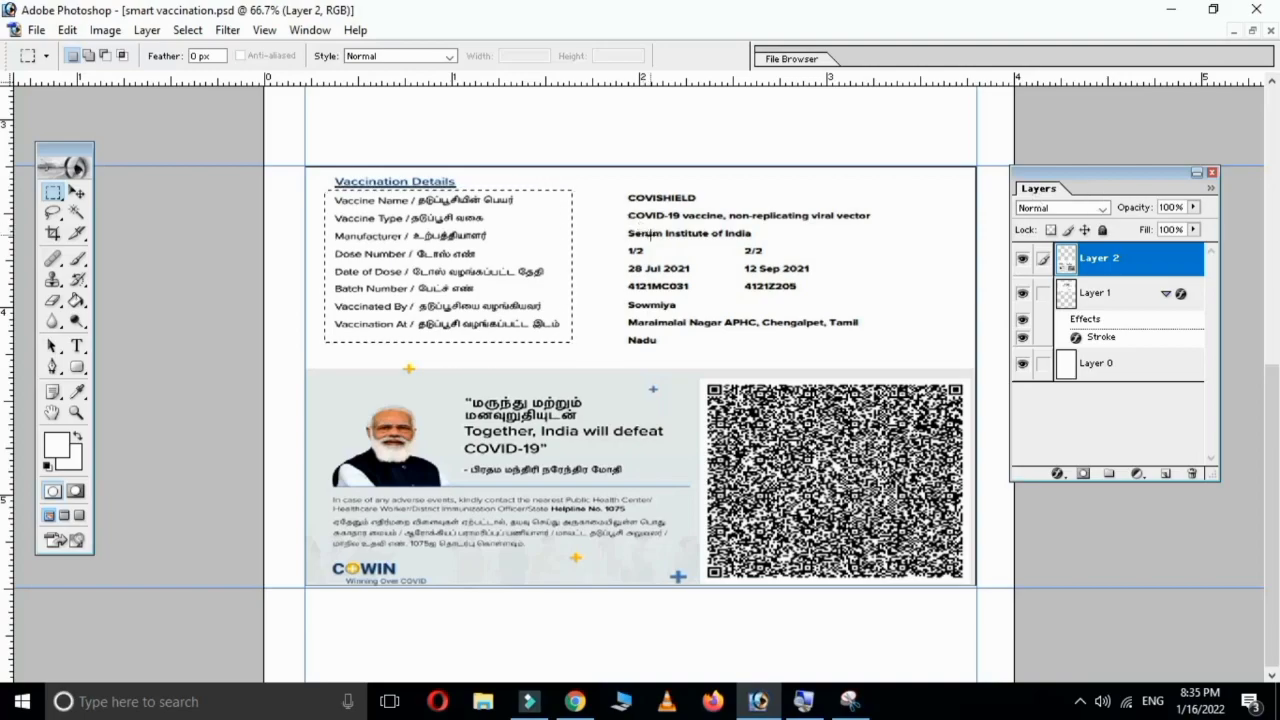
Step: Deselect, then add a near-black outside Stroke to Layer 2 through Blending Options
left_click(653, 238)
right_click(1111, 263)
left_click(1136, 298)
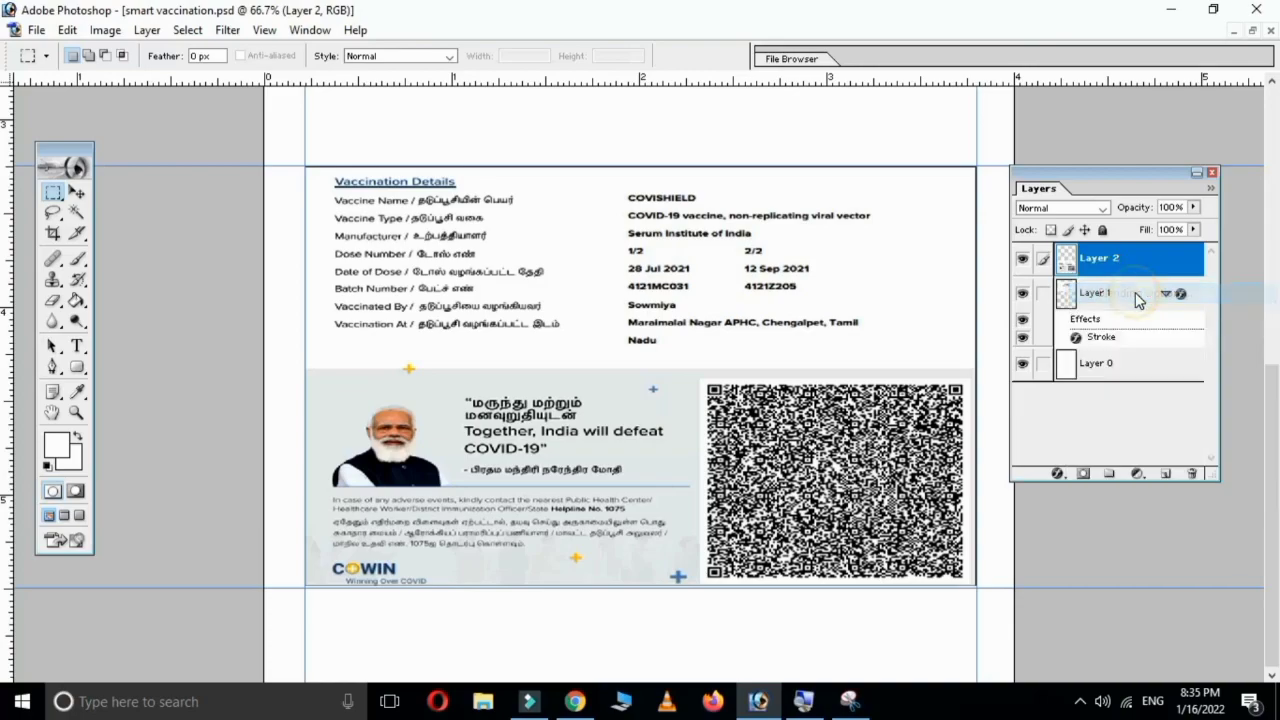
left_click(726, 441)
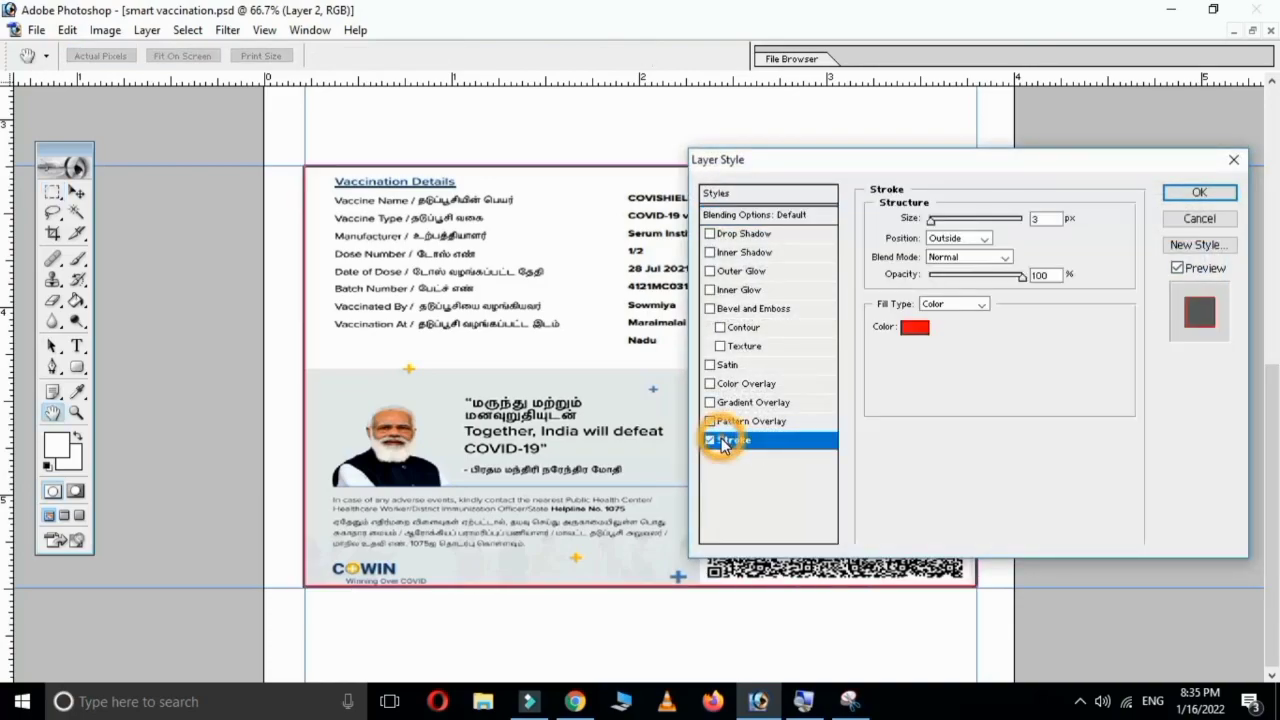
left_click(914, 327)
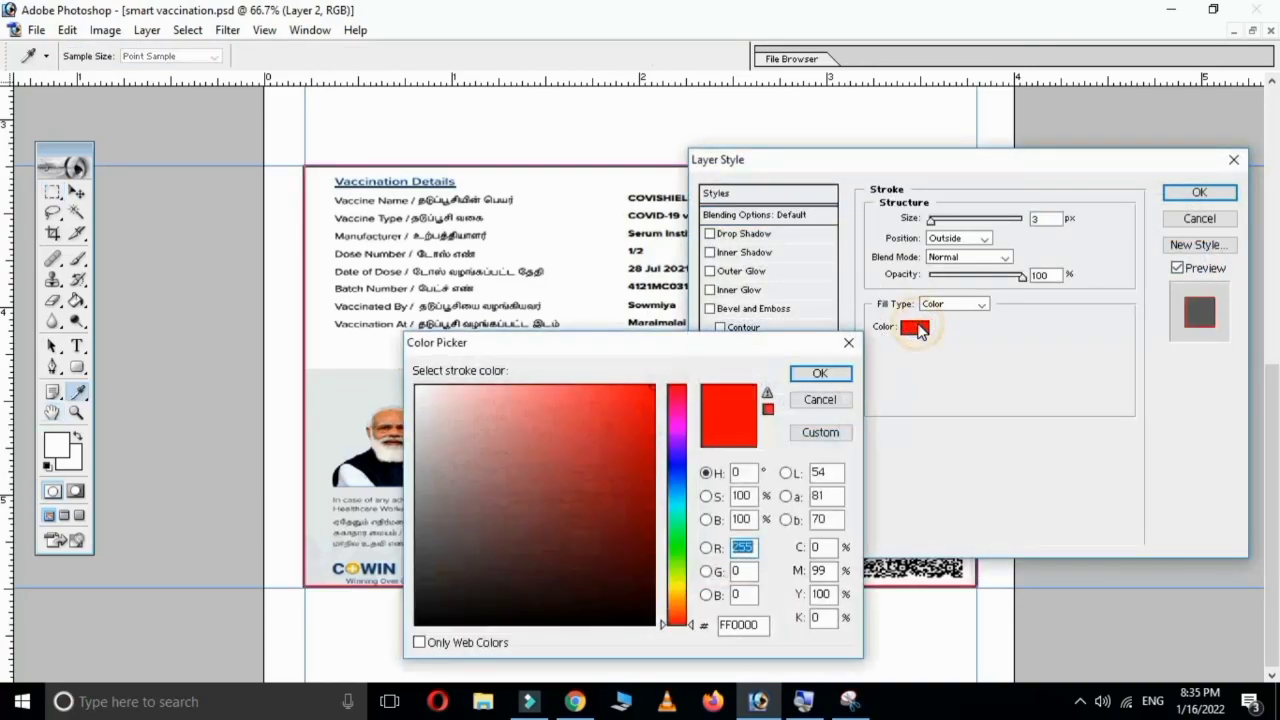
left_click(633, 616)
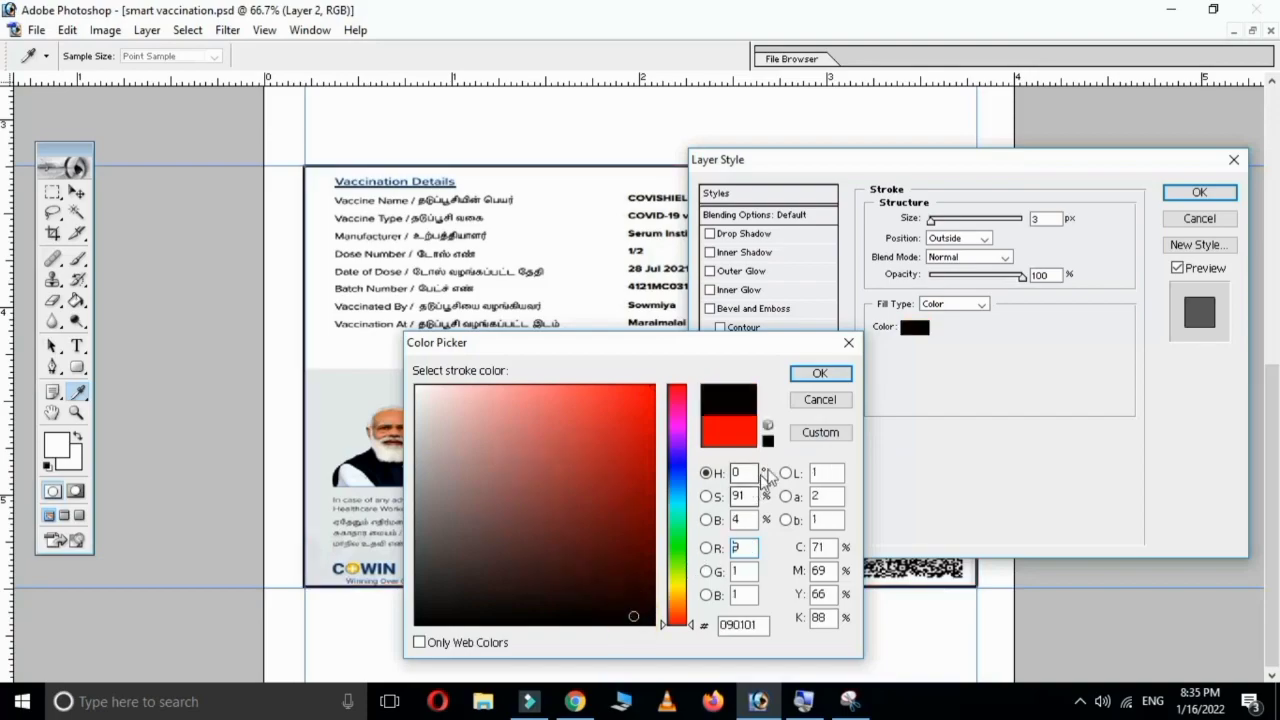
left_click(820, 373)
double_click(1040, 218)
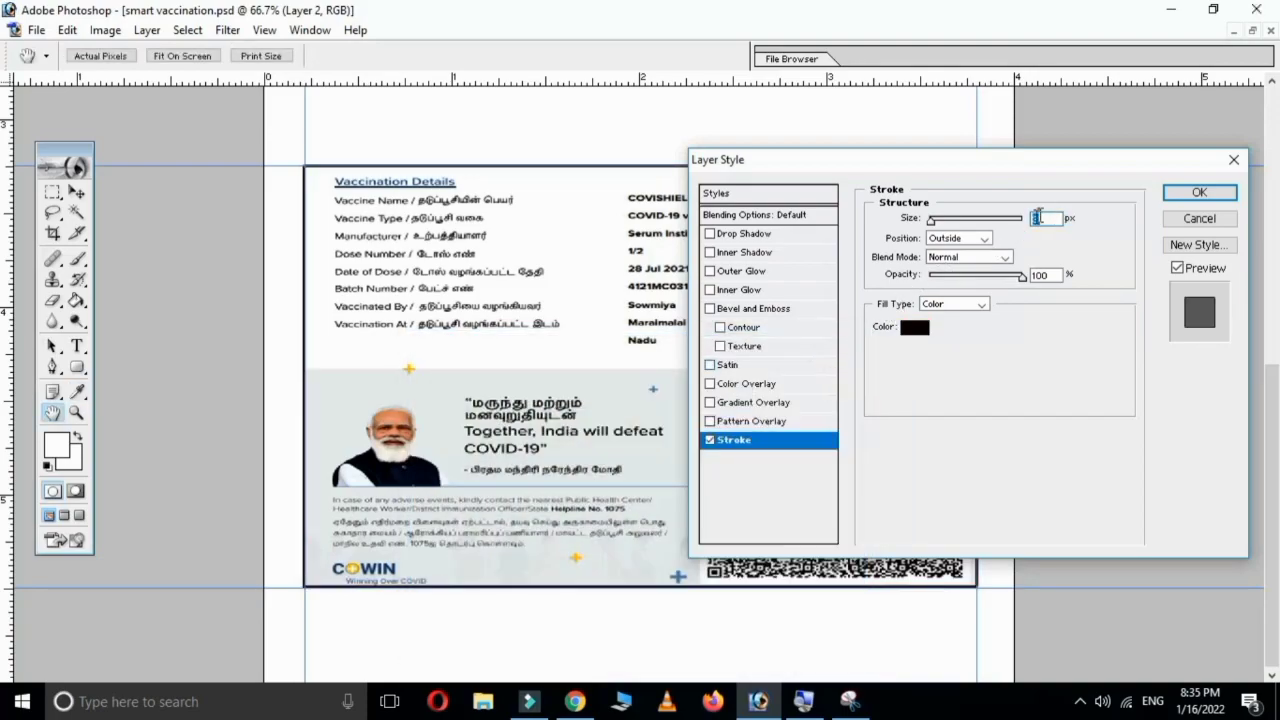
left_click(1199, 192)
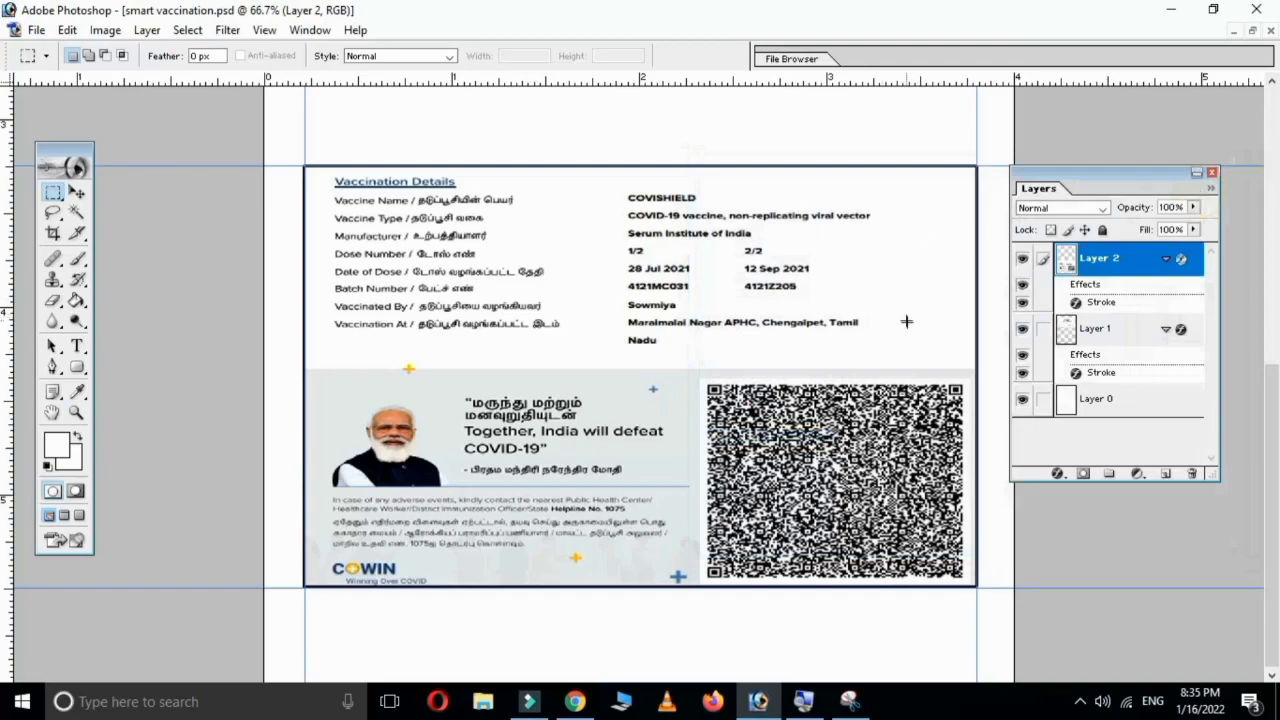
key("ctrl+minus")
key("ctrl+minus")
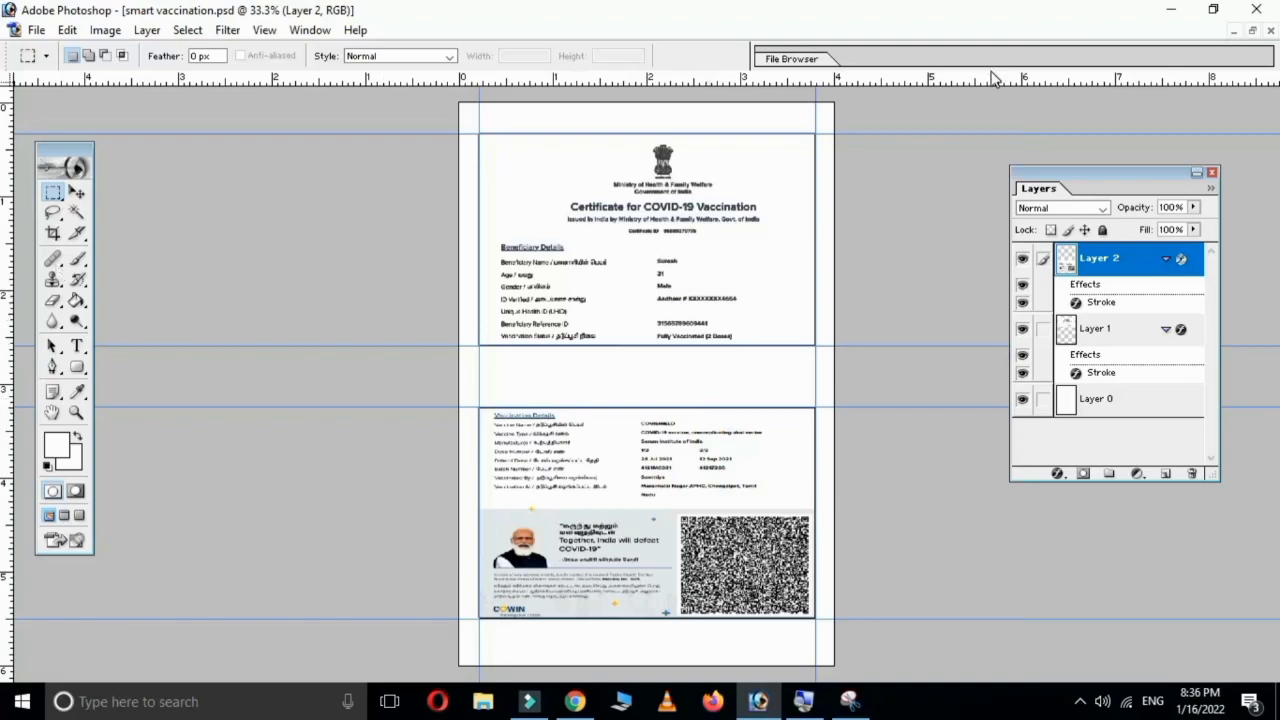
left_click(1252, 31)
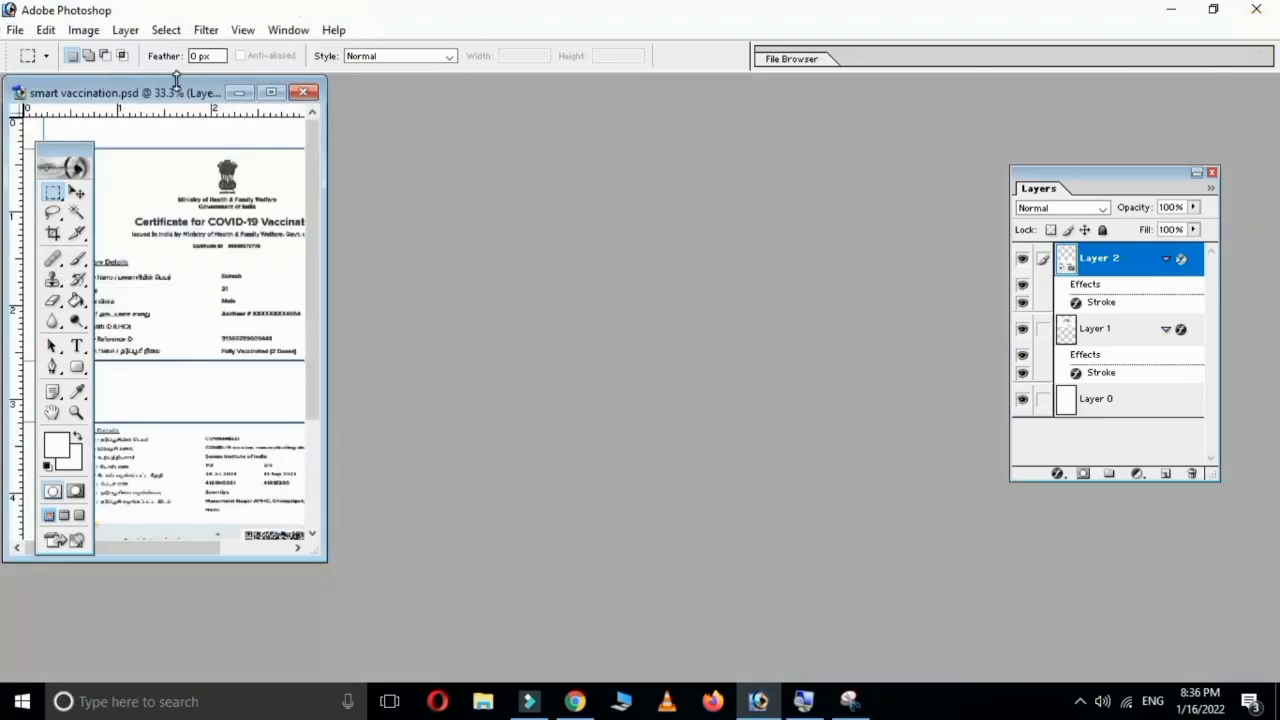
left_click_drag(157, 95, 503, 143)
right_click(503, 143)
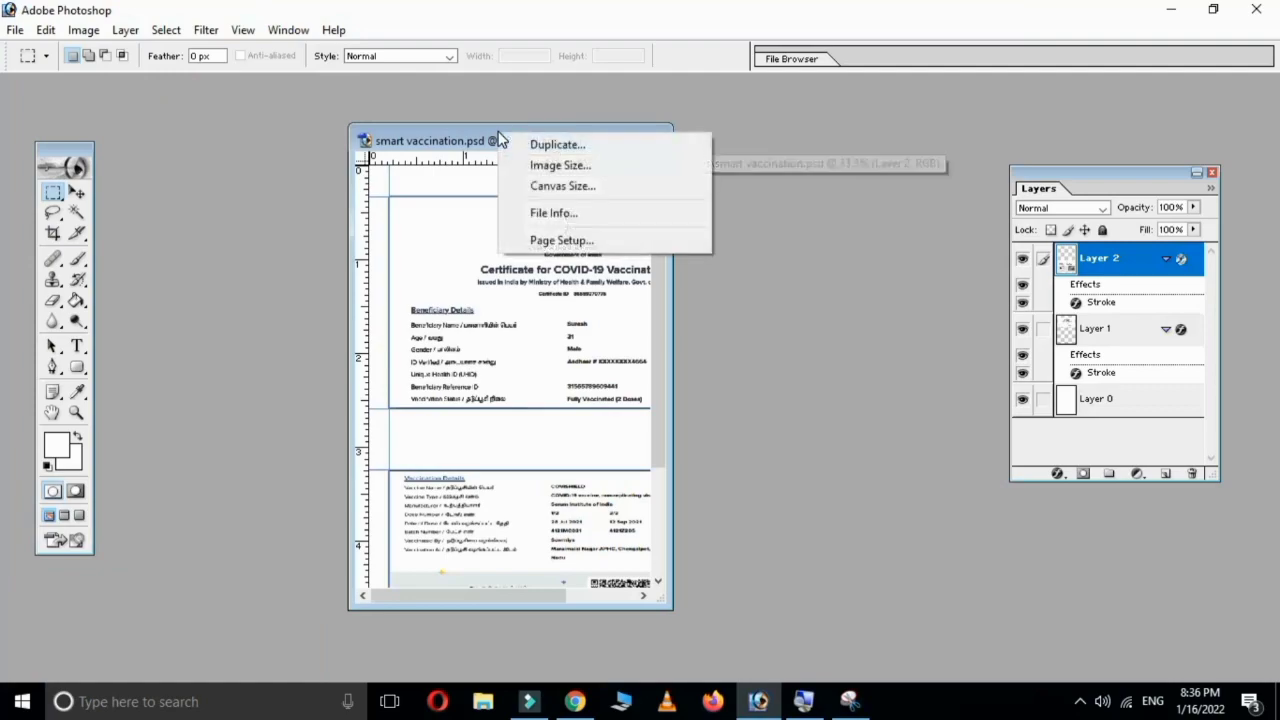
left_click(553, 166)
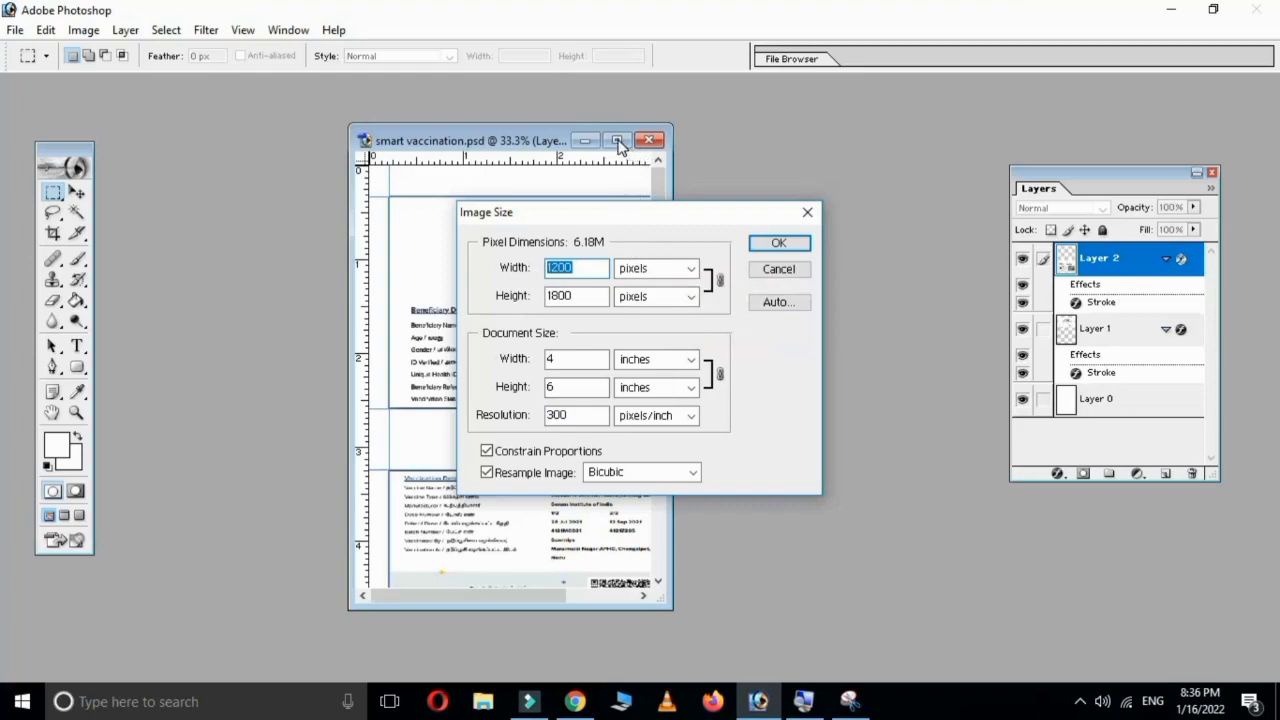
left_click_drag(651, 213, 873, 251)
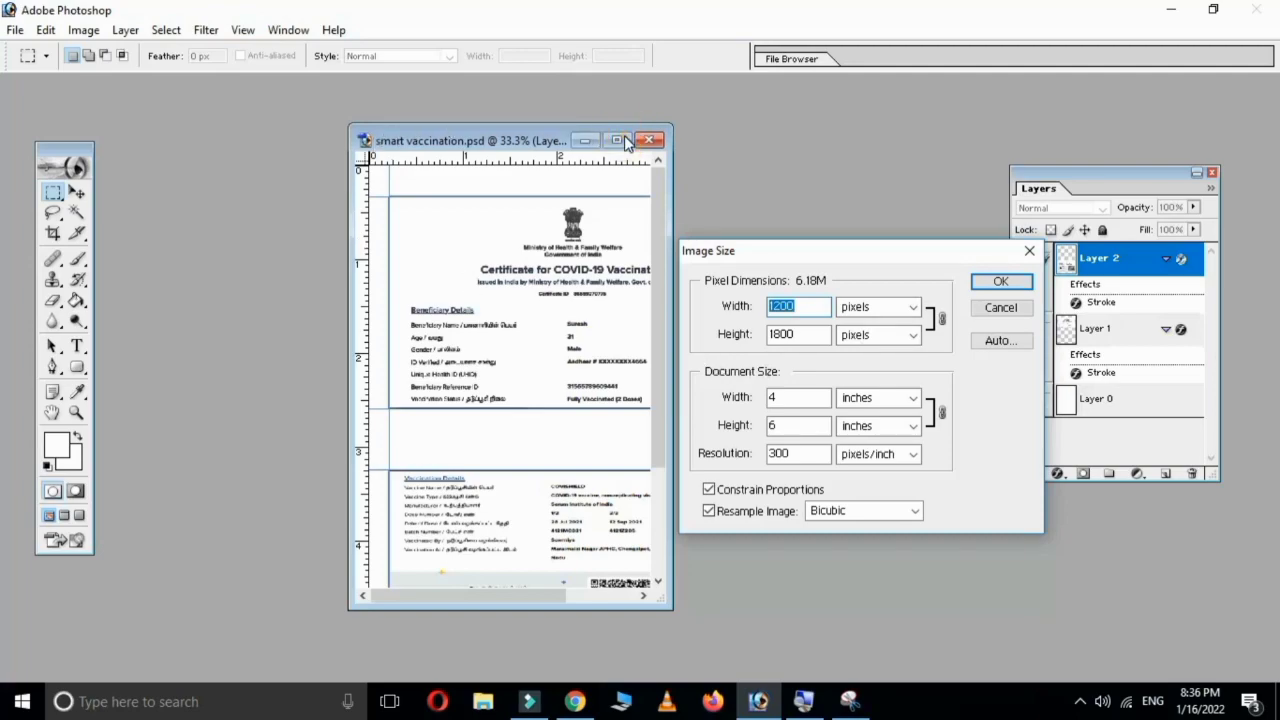
left_click(1000, 281)
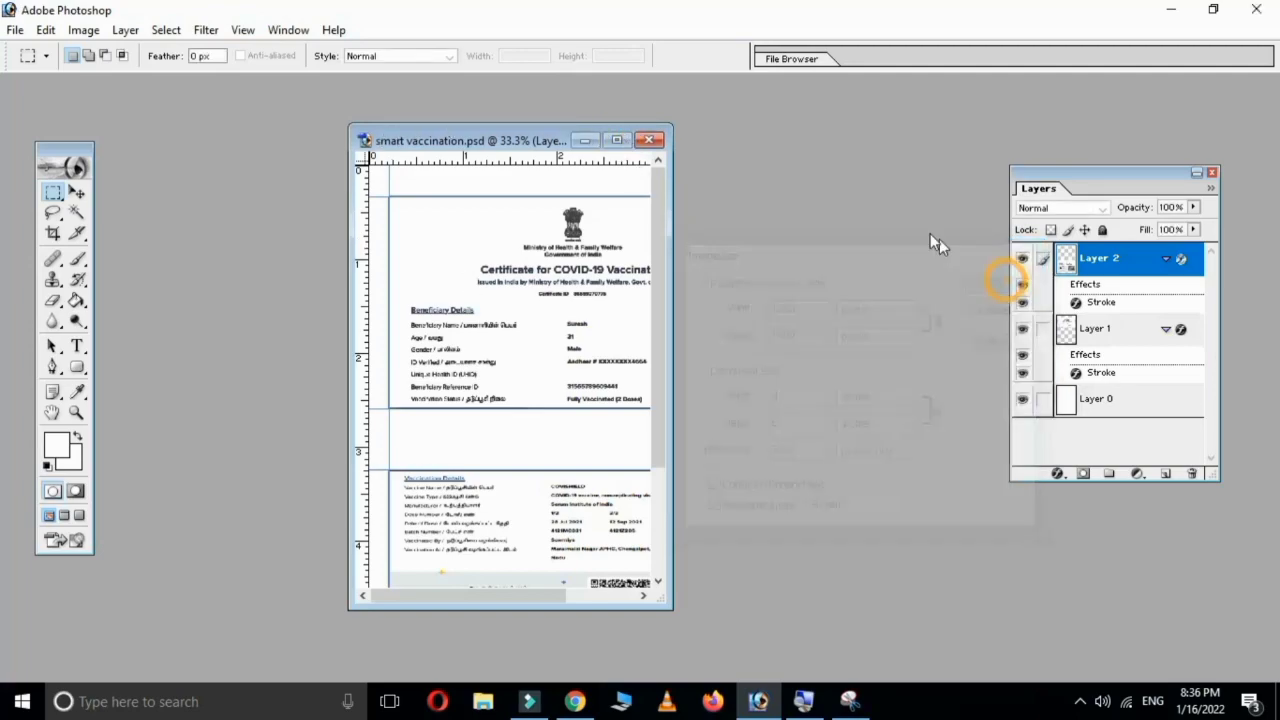
left_click(617, 141)
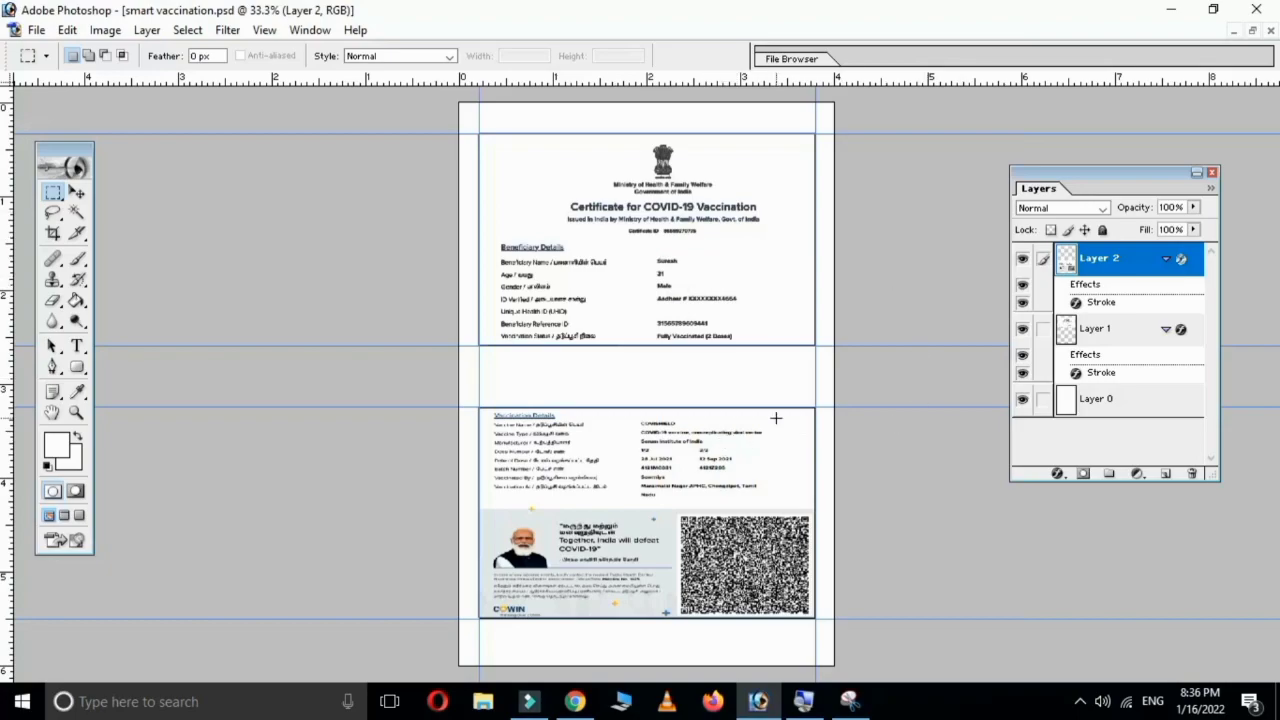
Step: Open smart multi id card.psd, maximized and zoomed to about 33.3%
key("ctrl+o")
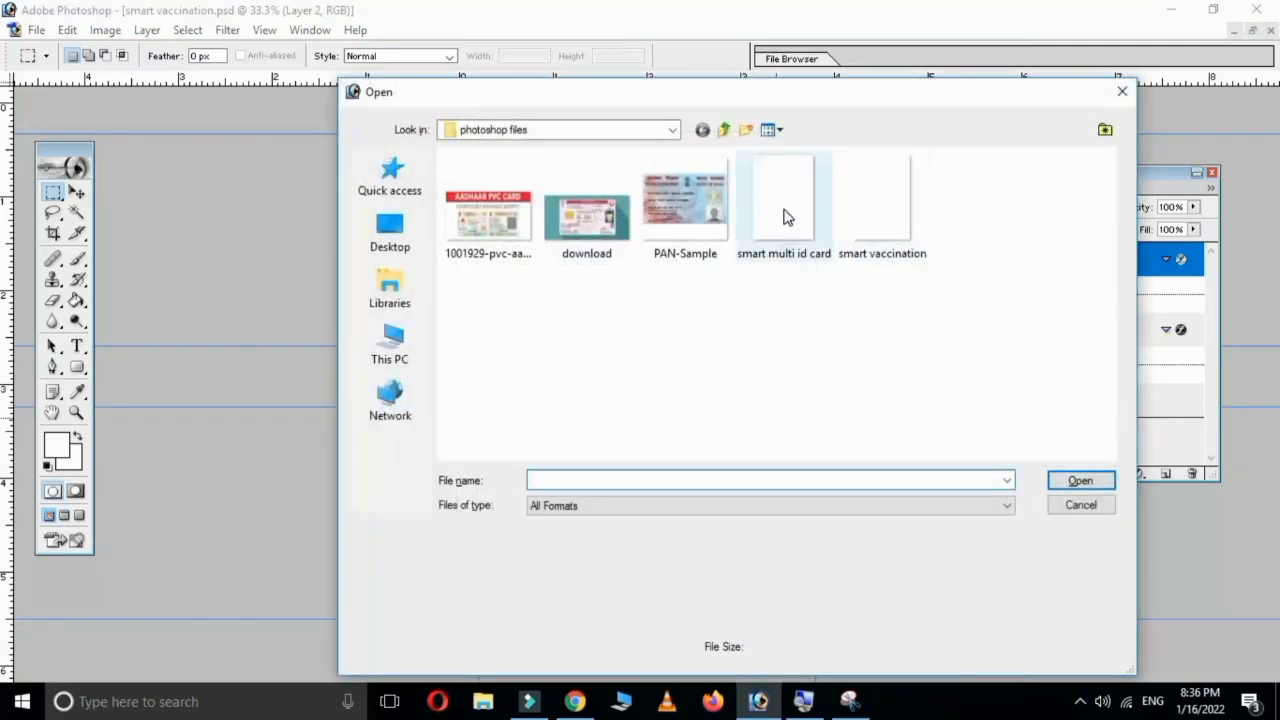
left_click(786, 215)
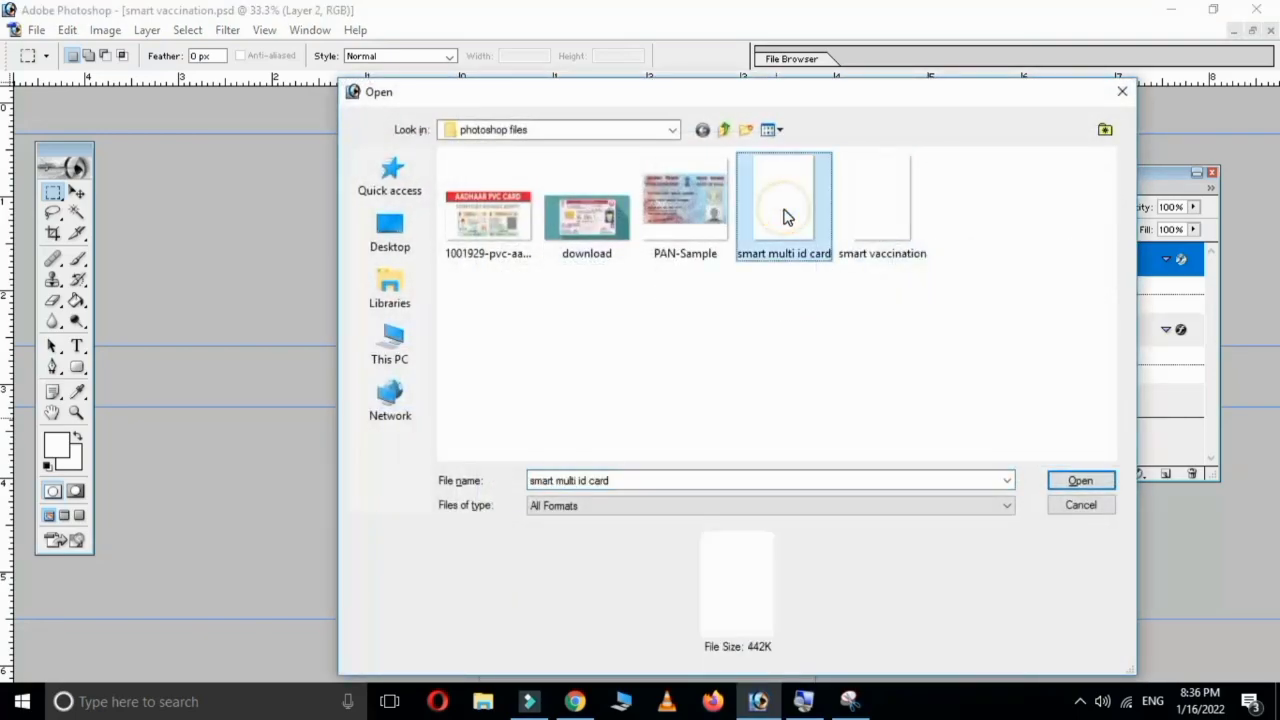
left_click(1080, 480)
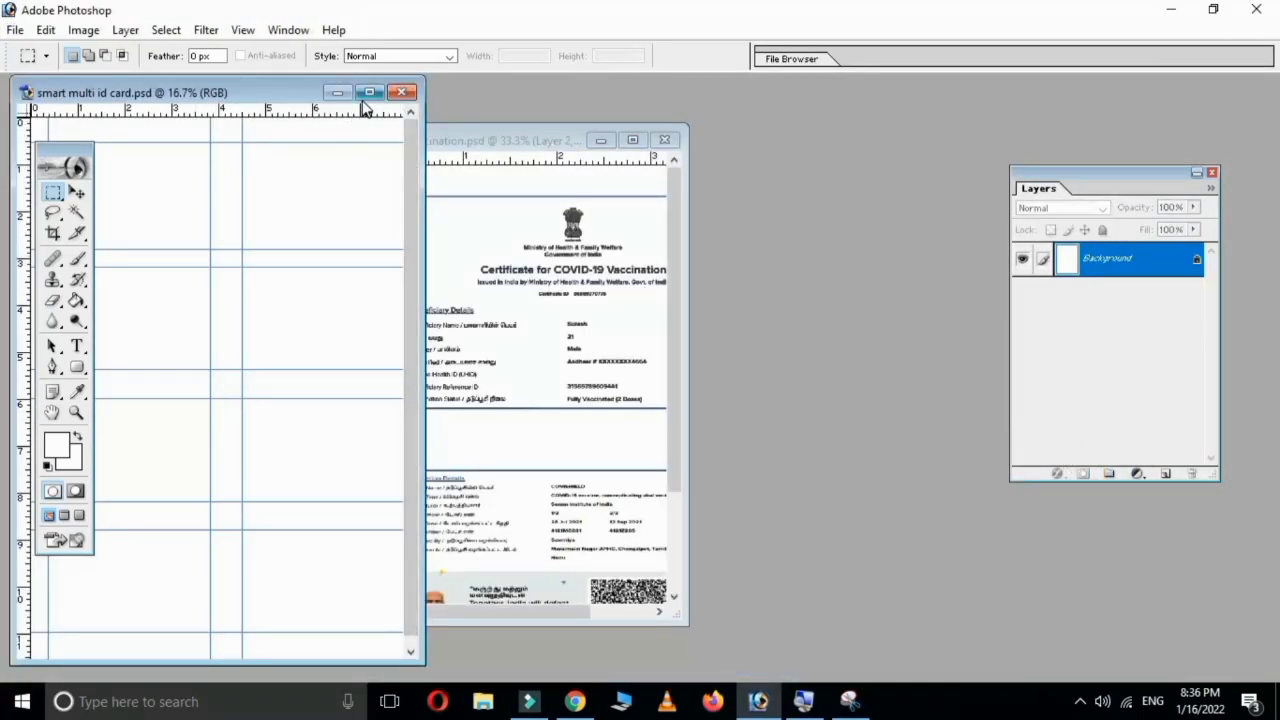
left_click(369, 92)
key("ctrl+plus")
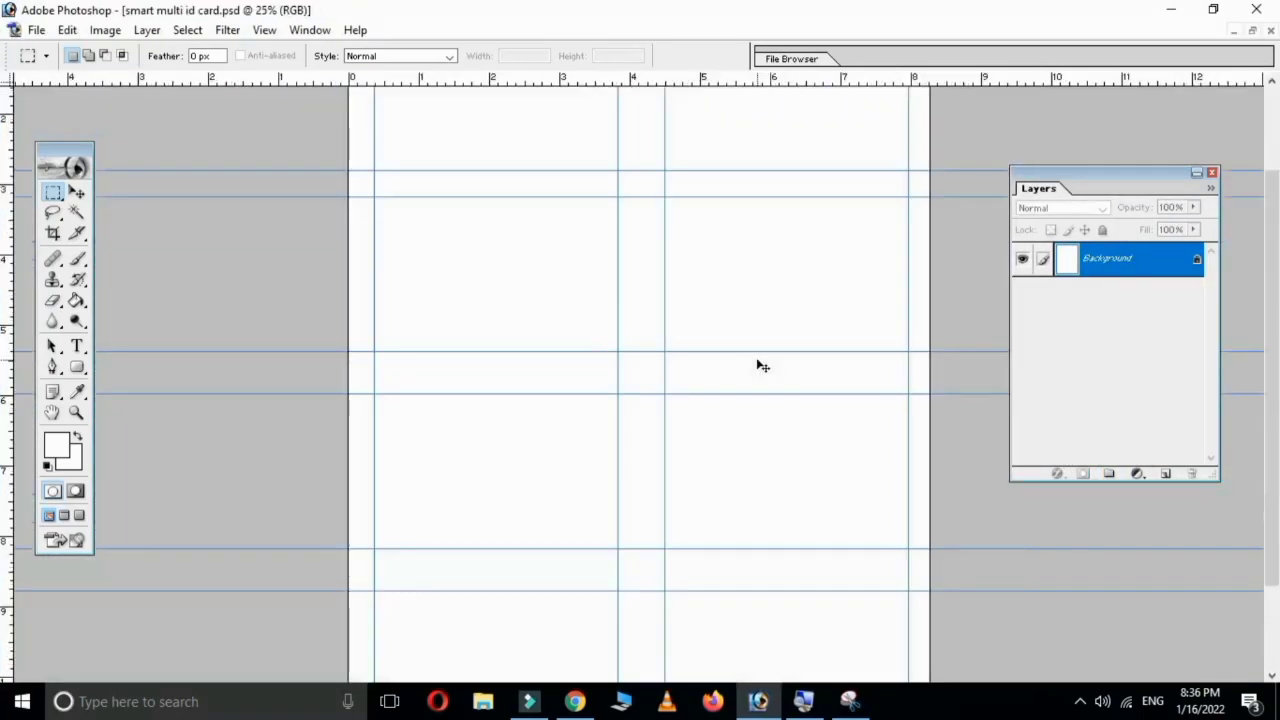
scroll(976, 416, "up", 1)
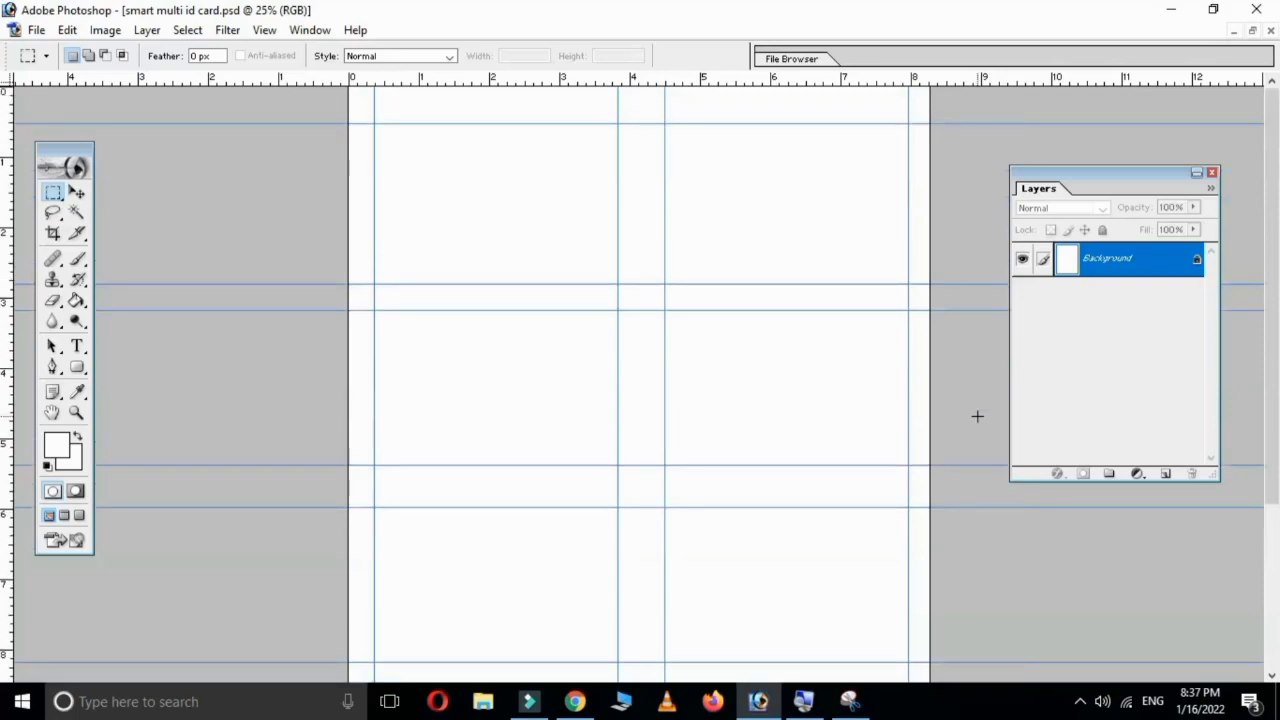
key("ctrl+plus")
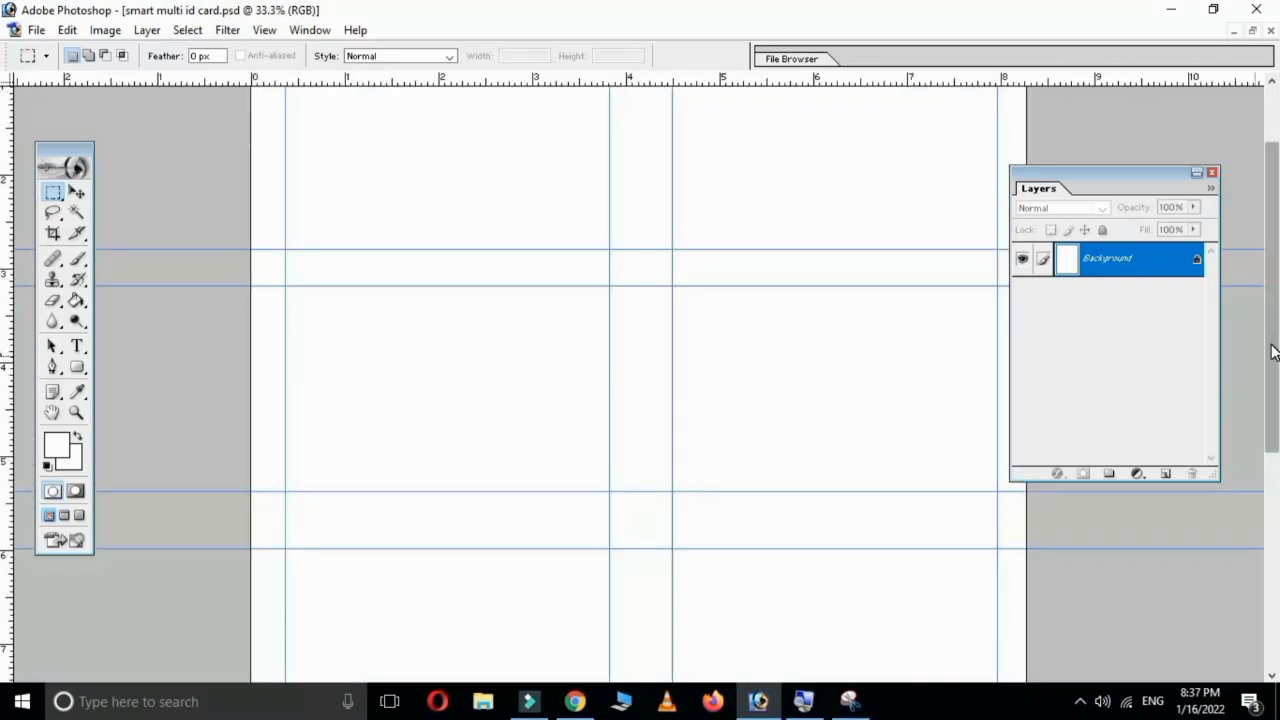
left_click_drag(1272, 352, 1273, 290)
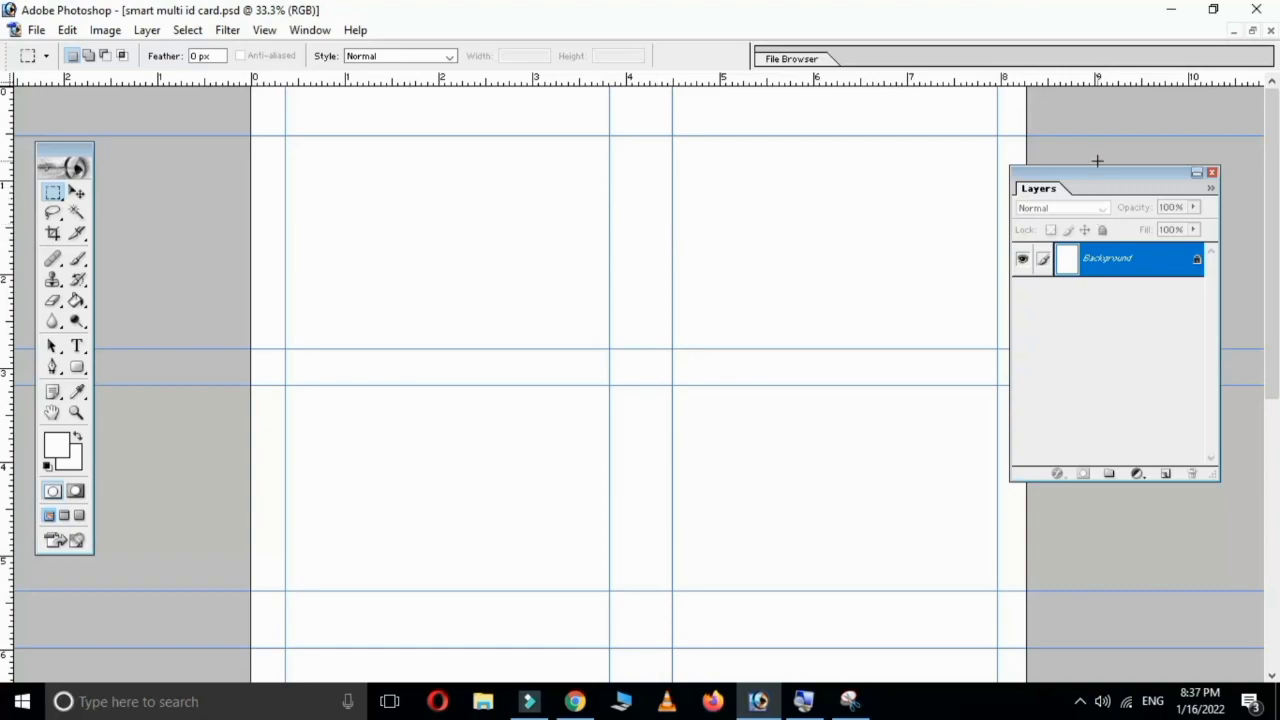
Step: Convert the Background into an unlocked Layer 0, then call up the Open dialog again
left_click_drag(1099, 174, 1156, 180)
double_click(1179, 268)
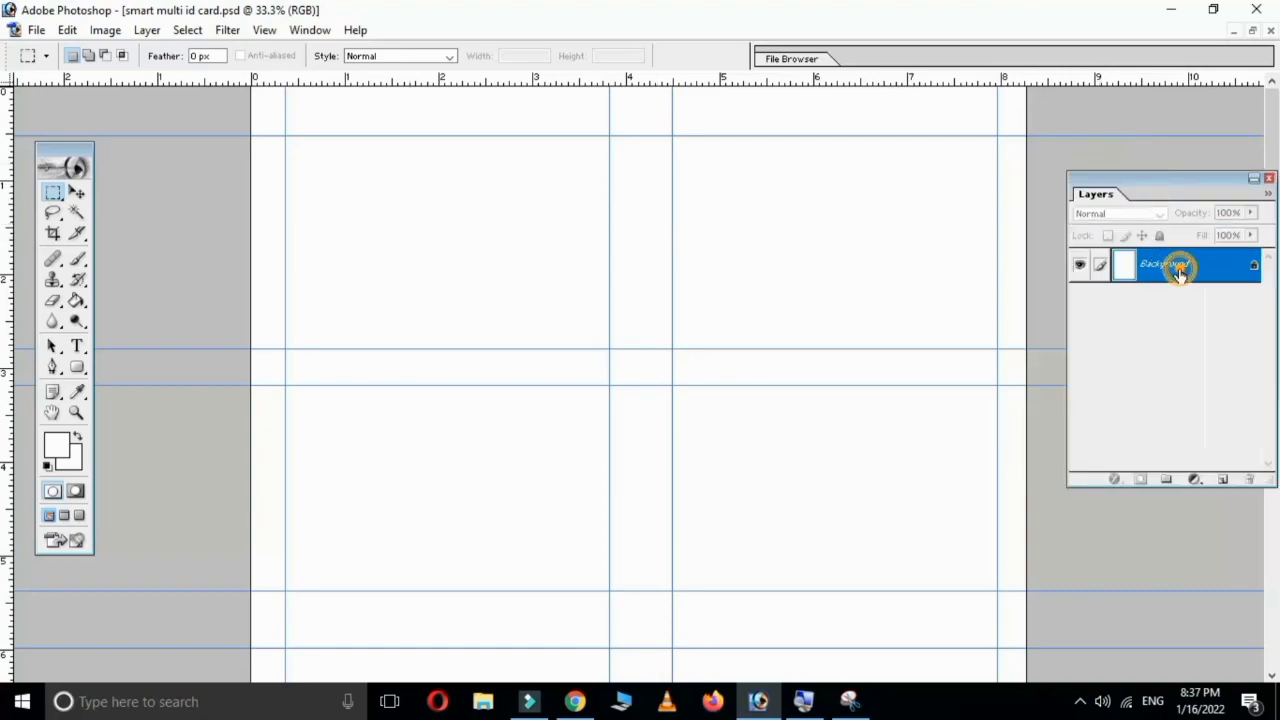
key("Return")
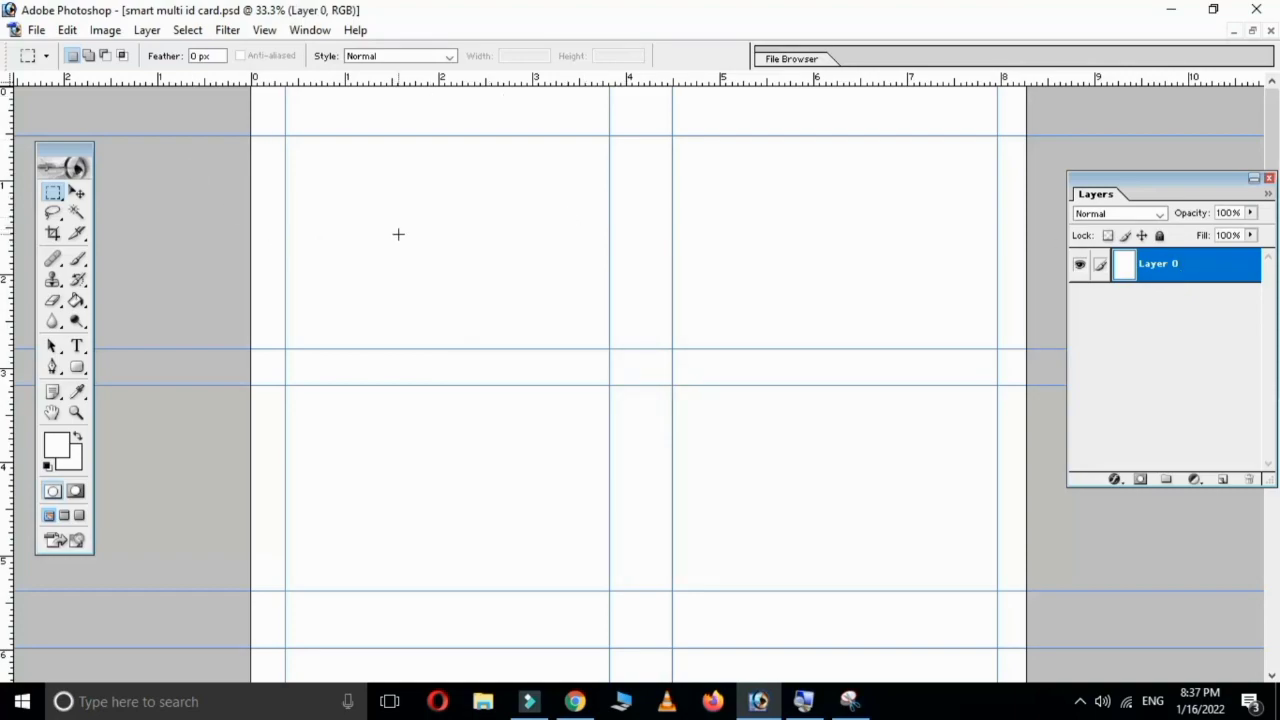
key("ctrl+o")
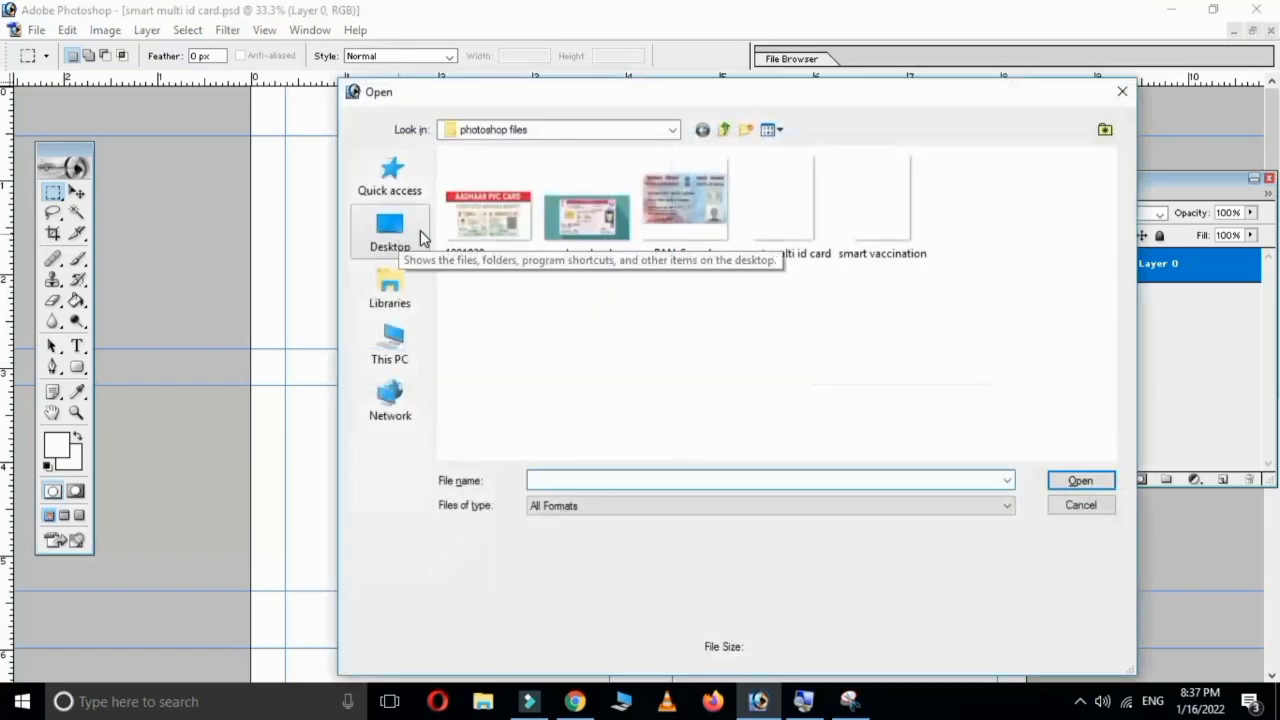
Step: Open download.jpg, the driving-licence image, maximized and zoomed in
left_click(587, 212)
left_click(1108, 482)
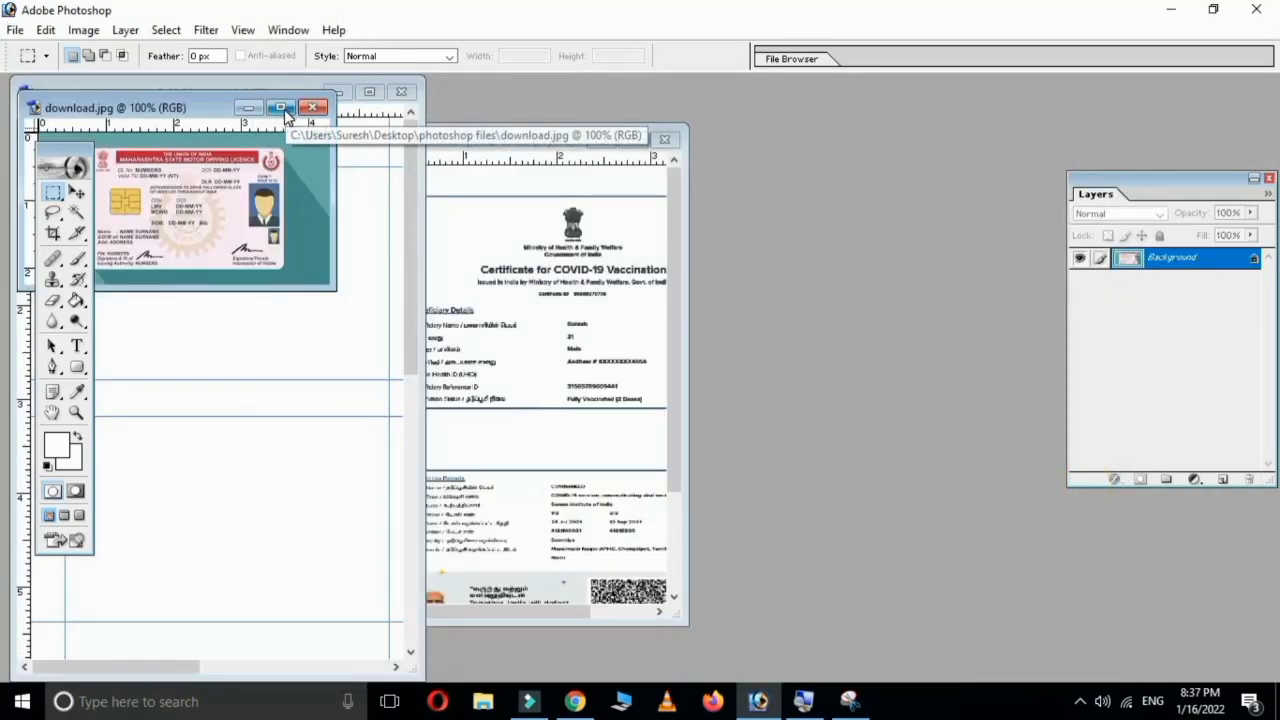
left_click(281, 108)
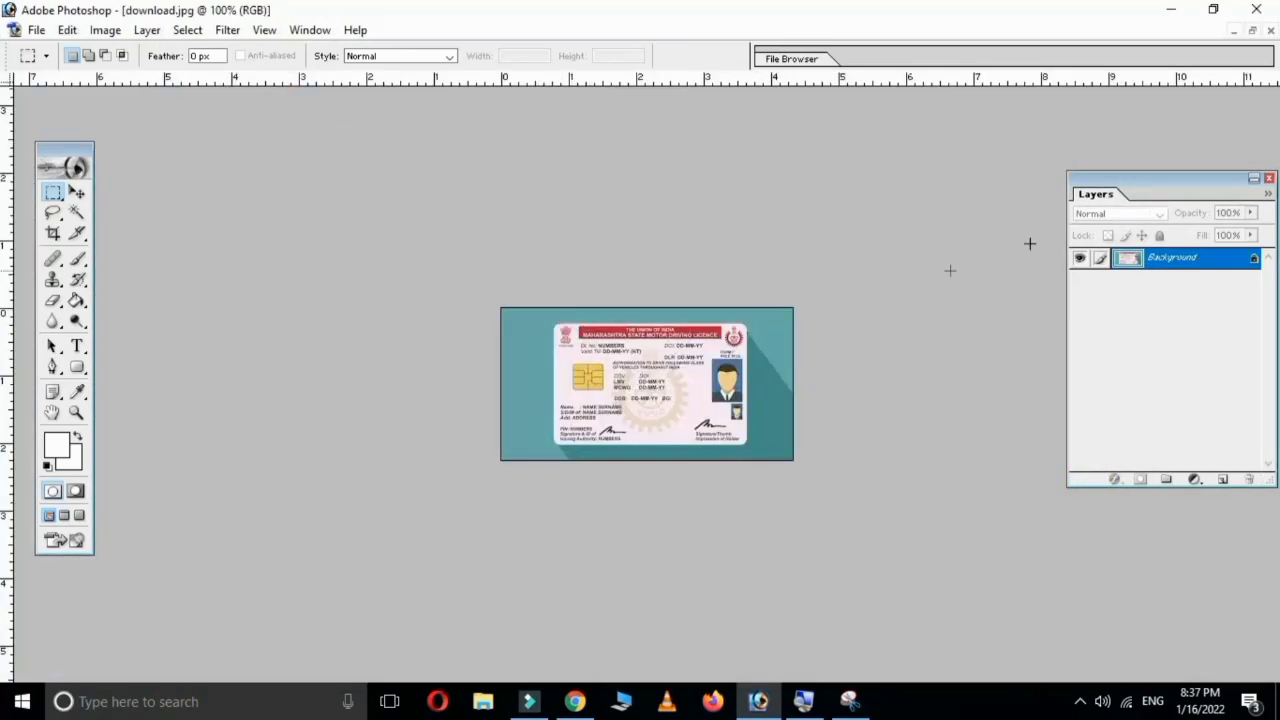
key("ctrl+plus")
key("ctrl+plus")
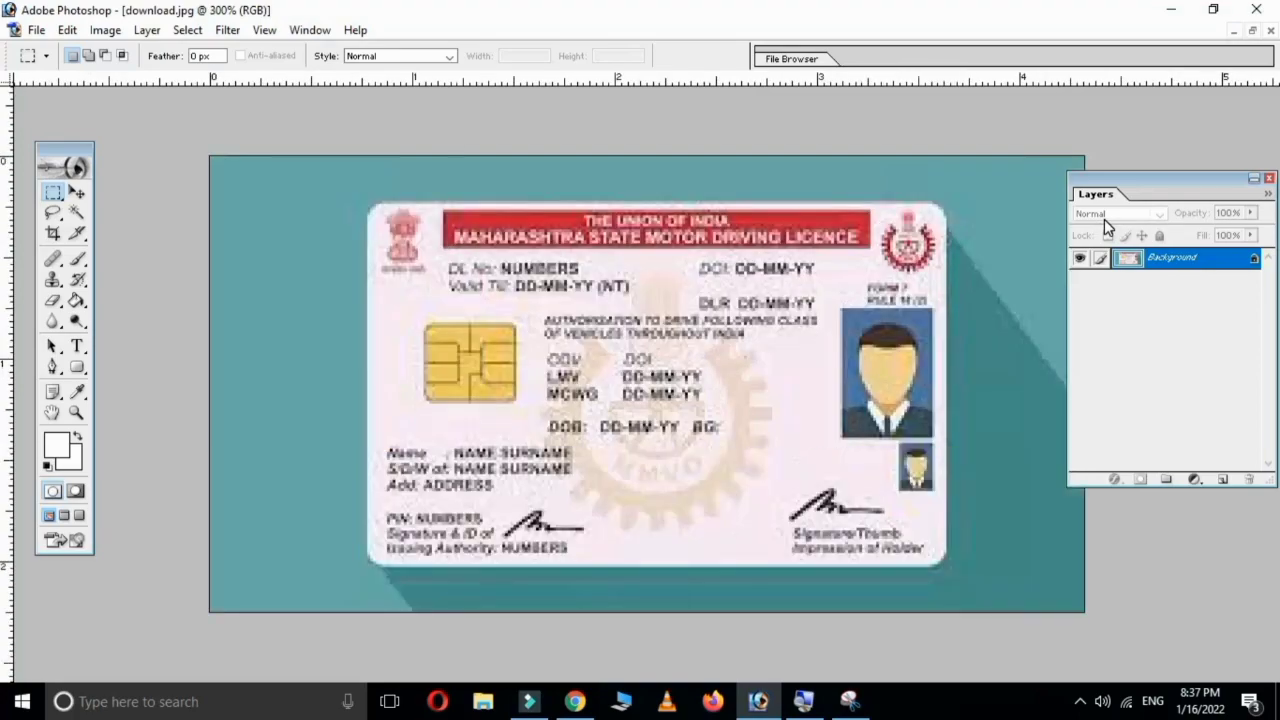
Step: Crop download.jpg to the licence card's edges, removing the teal backdrop
left_click(54, 232)
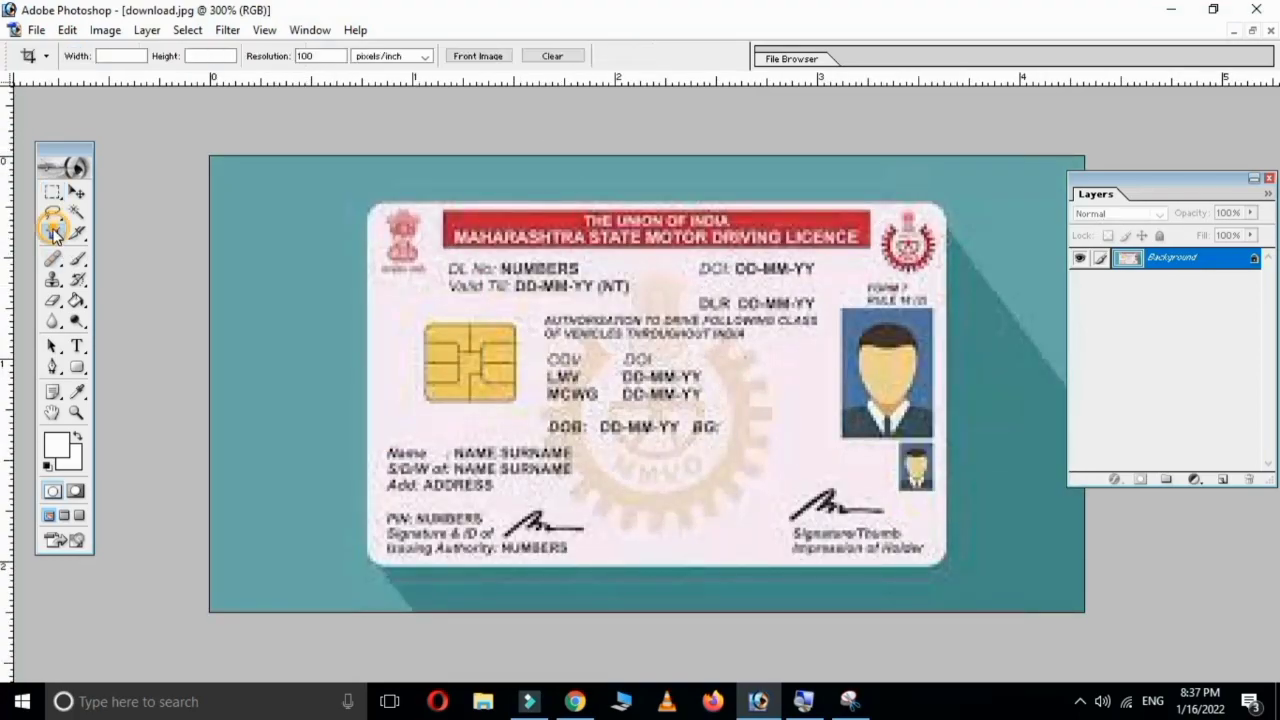
left_click(387, 205)
left_click_drag(387, 205, 937, 549)
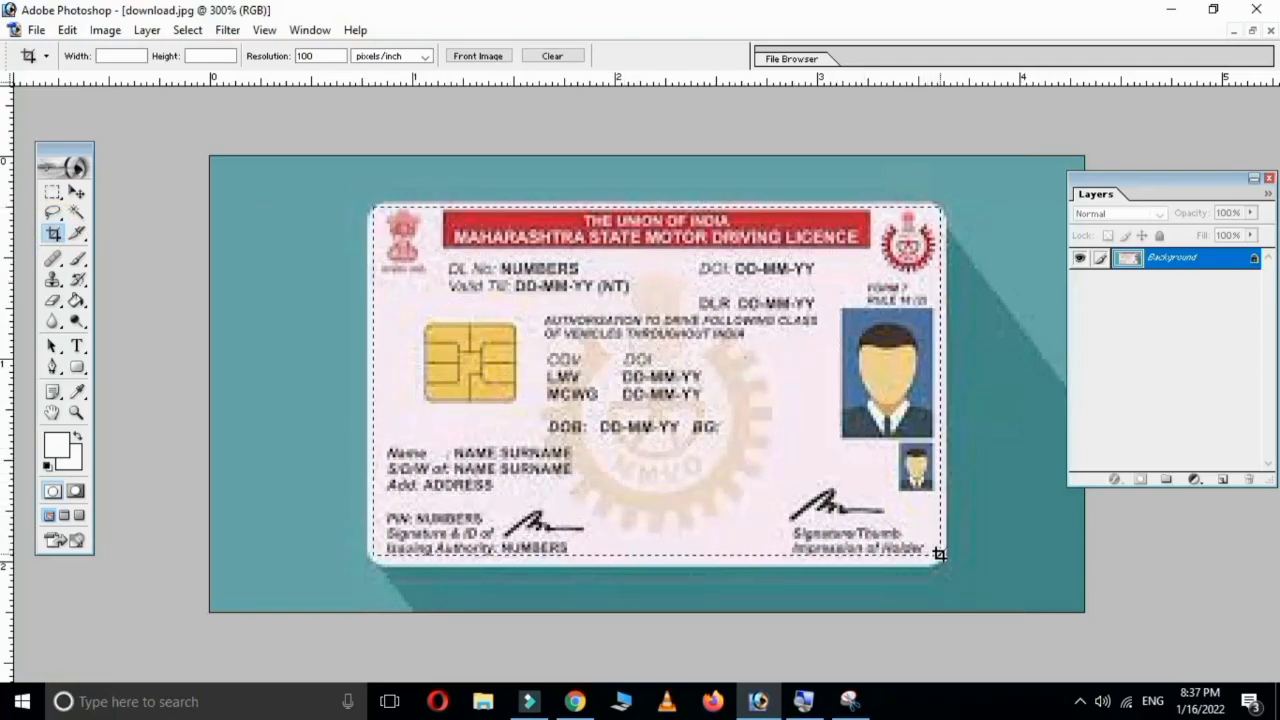
left_click_drag(937, 549, 946, 561)
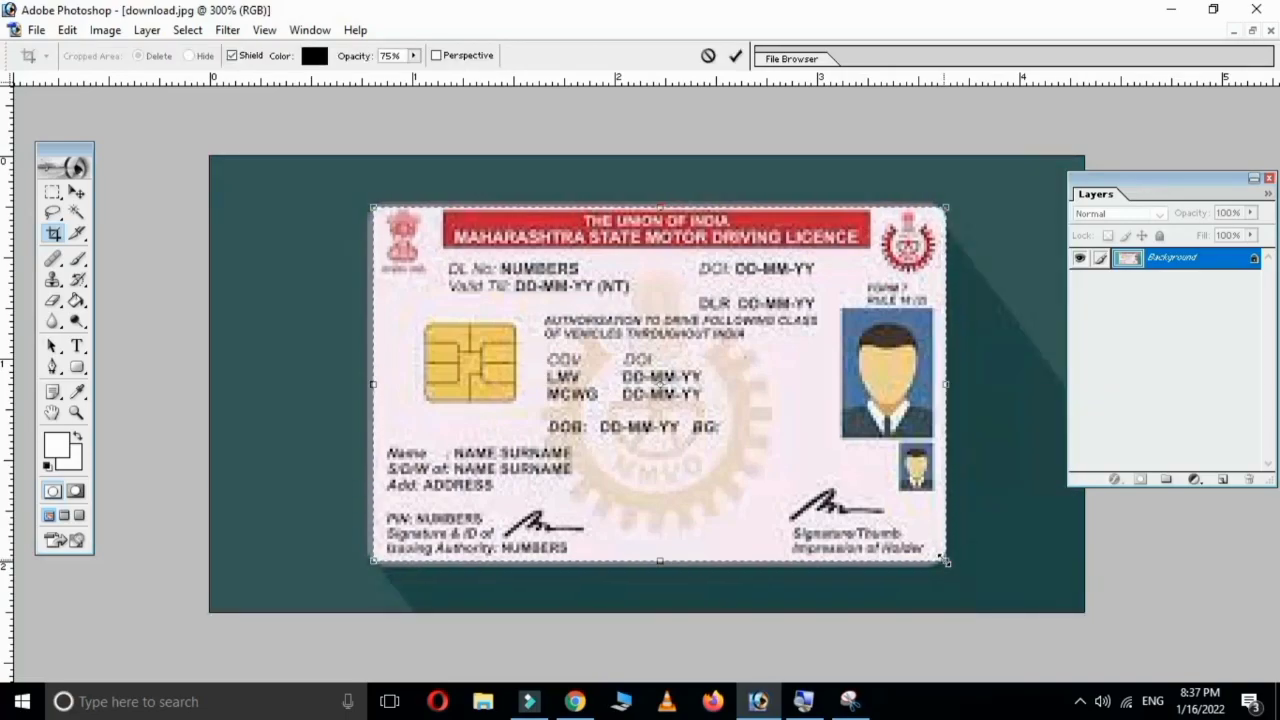
key("Return")
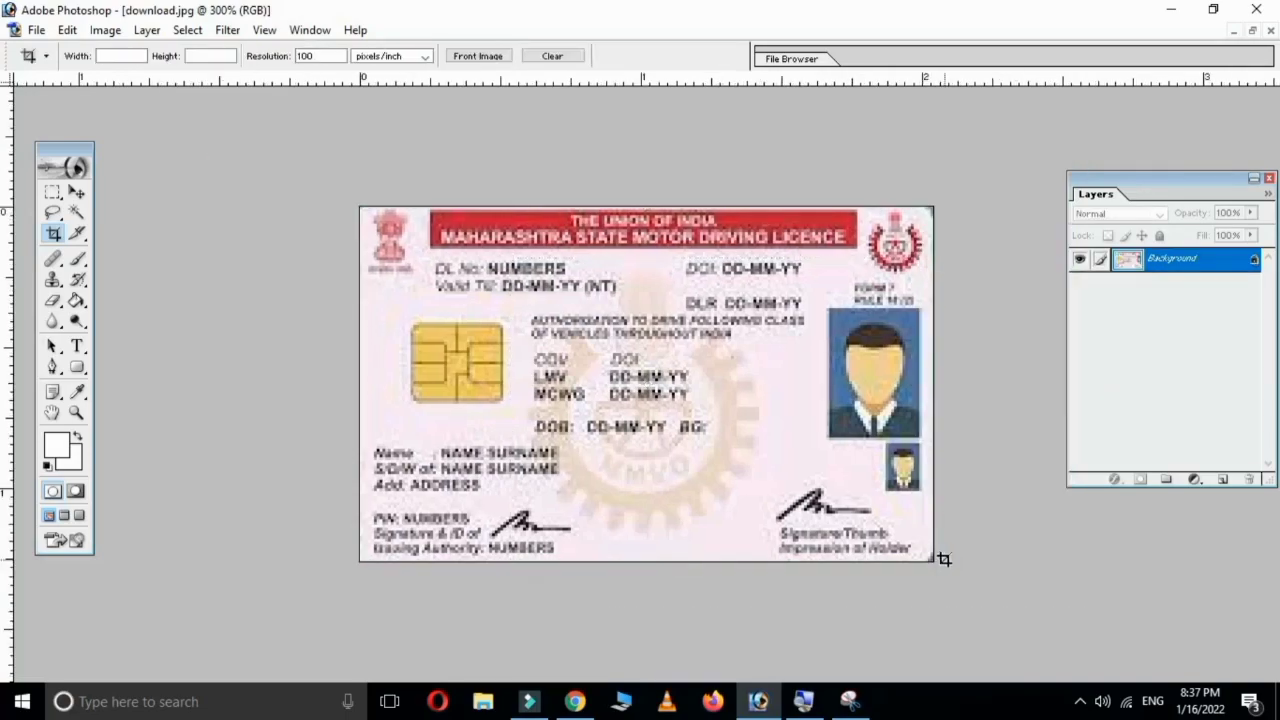
Step: Float the licence window beside the multi ID card sheet
left_click(1252, 31)
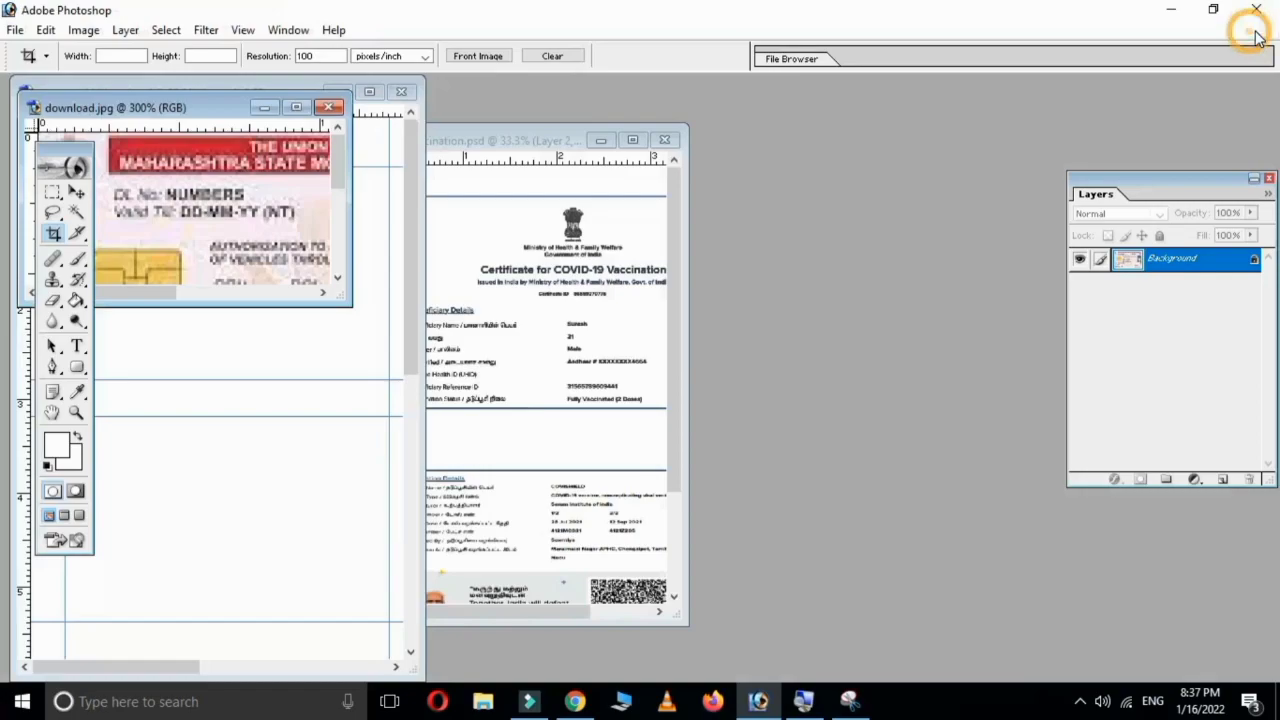
left_click_drag(195, 112, 856, 148)
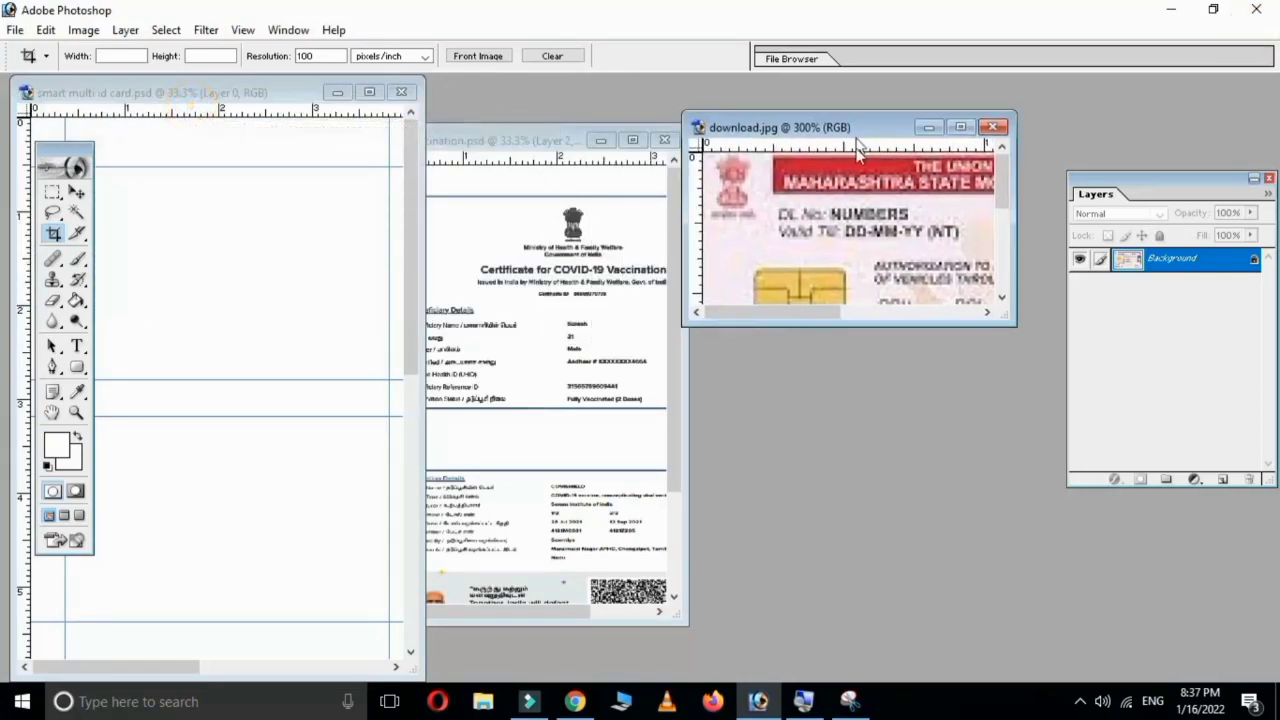
key("v")
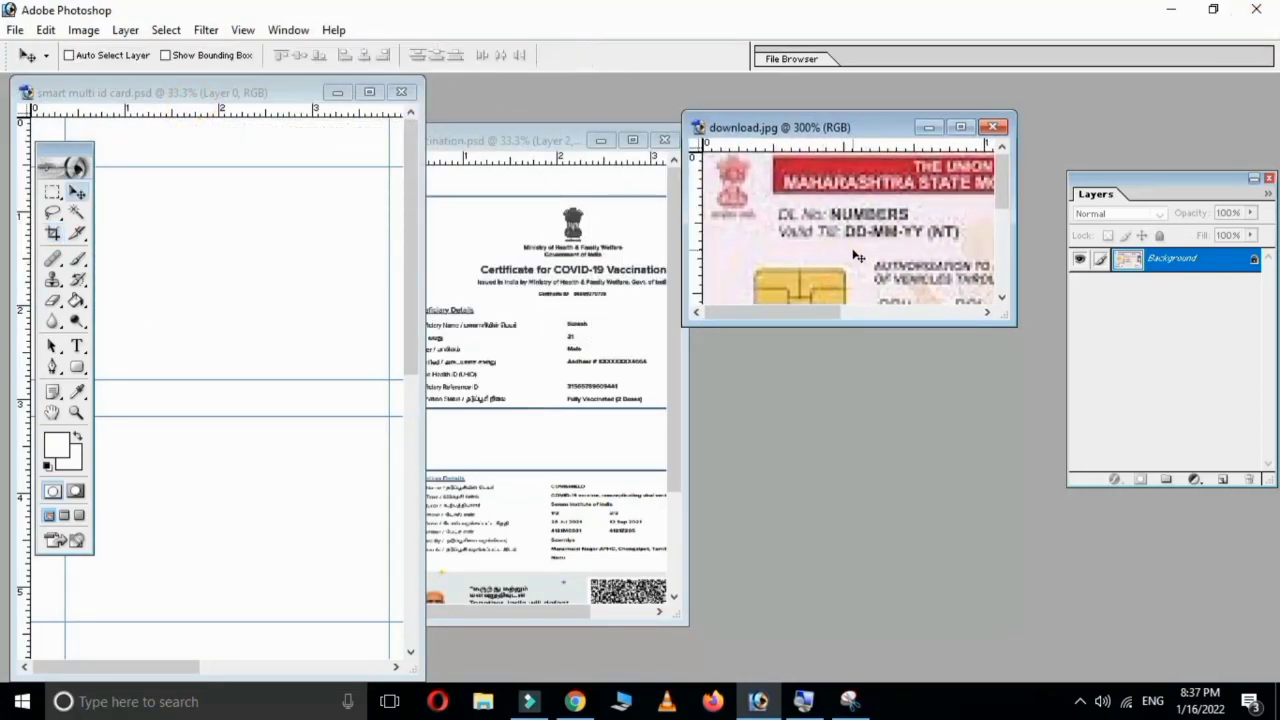
Step: Drag the cropped licence onto the multi ID card sheet and select its Layer 1
left_click_drag(866, 240, 203, 256)
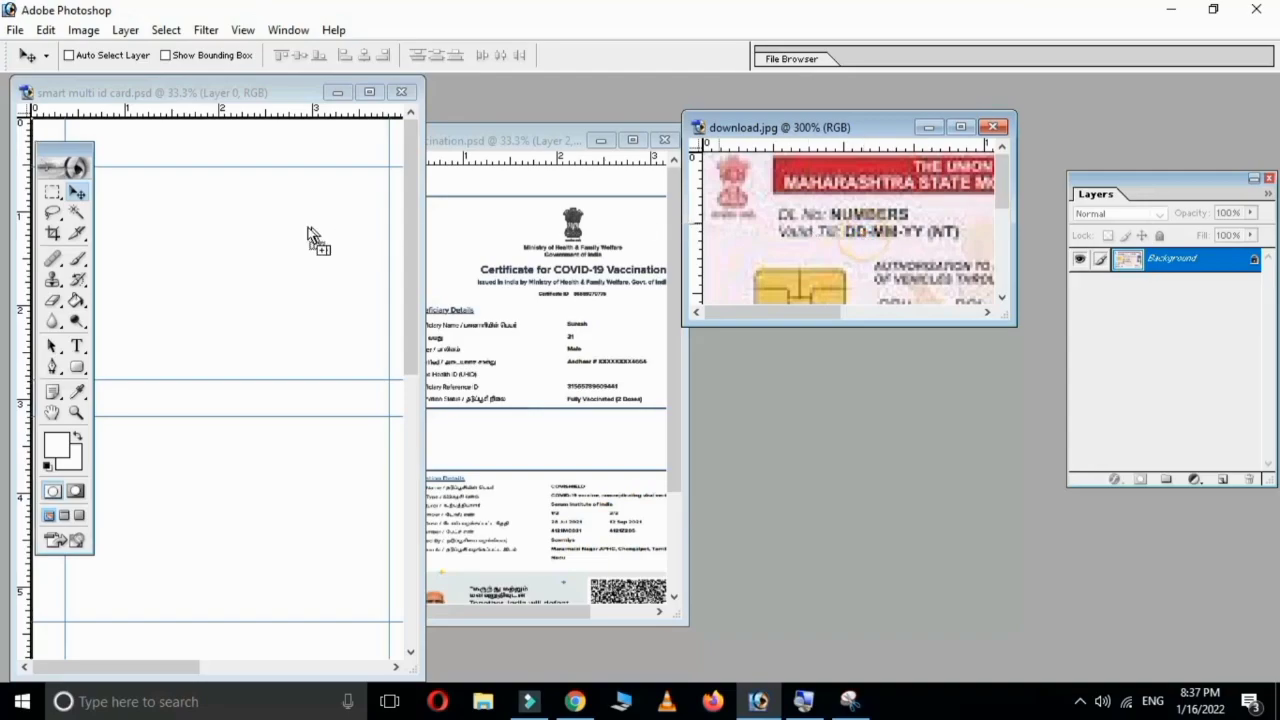
left_click(373, 92)
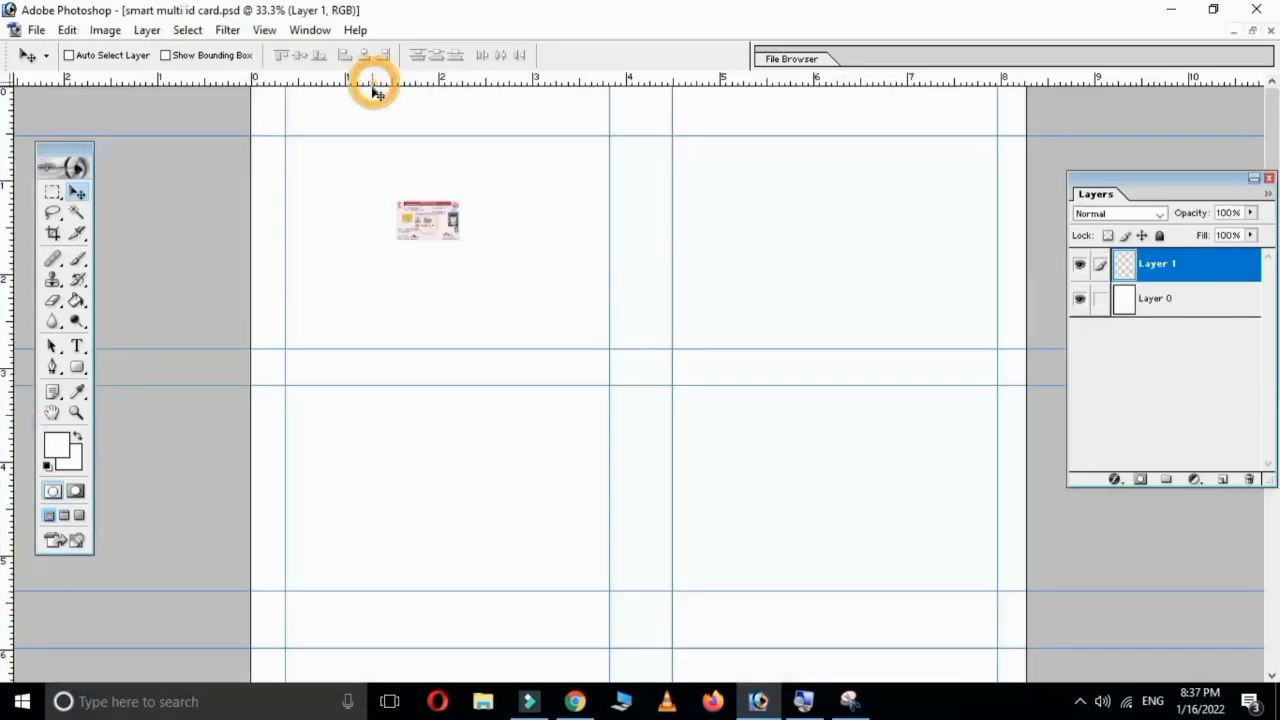
right_click(438, 221)
left_click(465, 230)
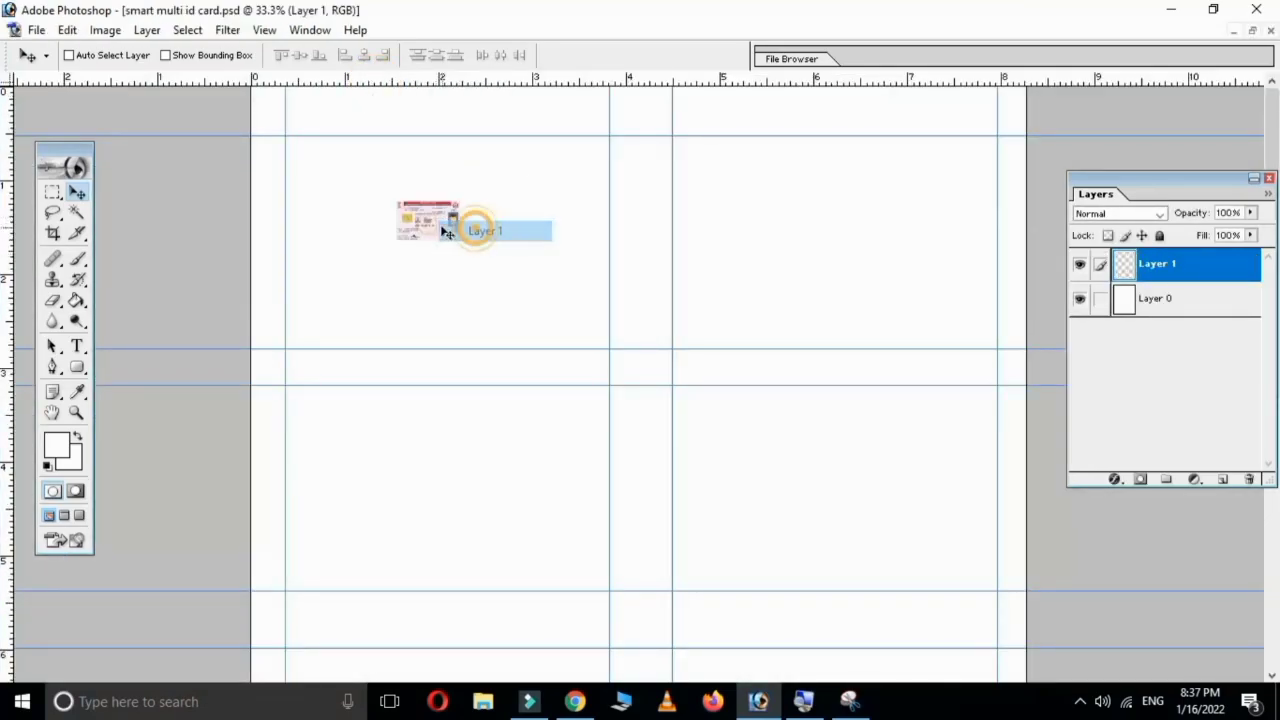
Step: Scale and position Layer 1 so the licence fills the top-left guide cell
key("ctrl+t")
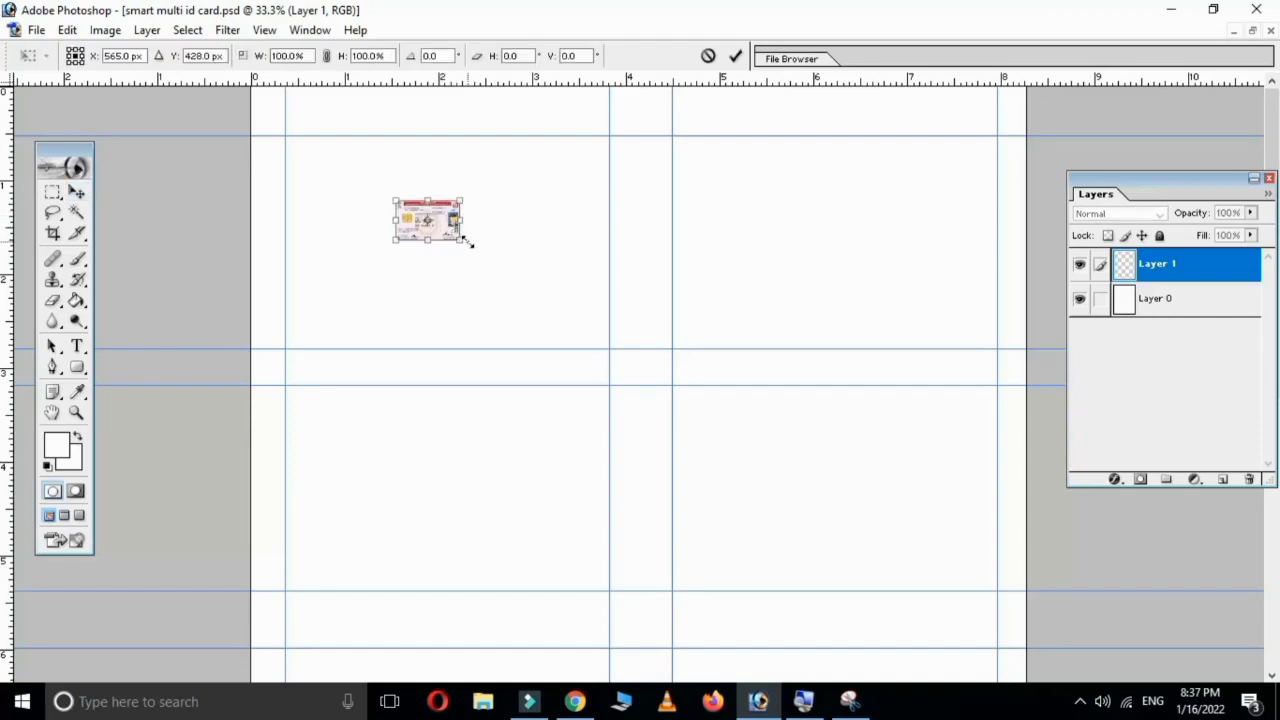
left_click_drag(463, 195, 561, 172)
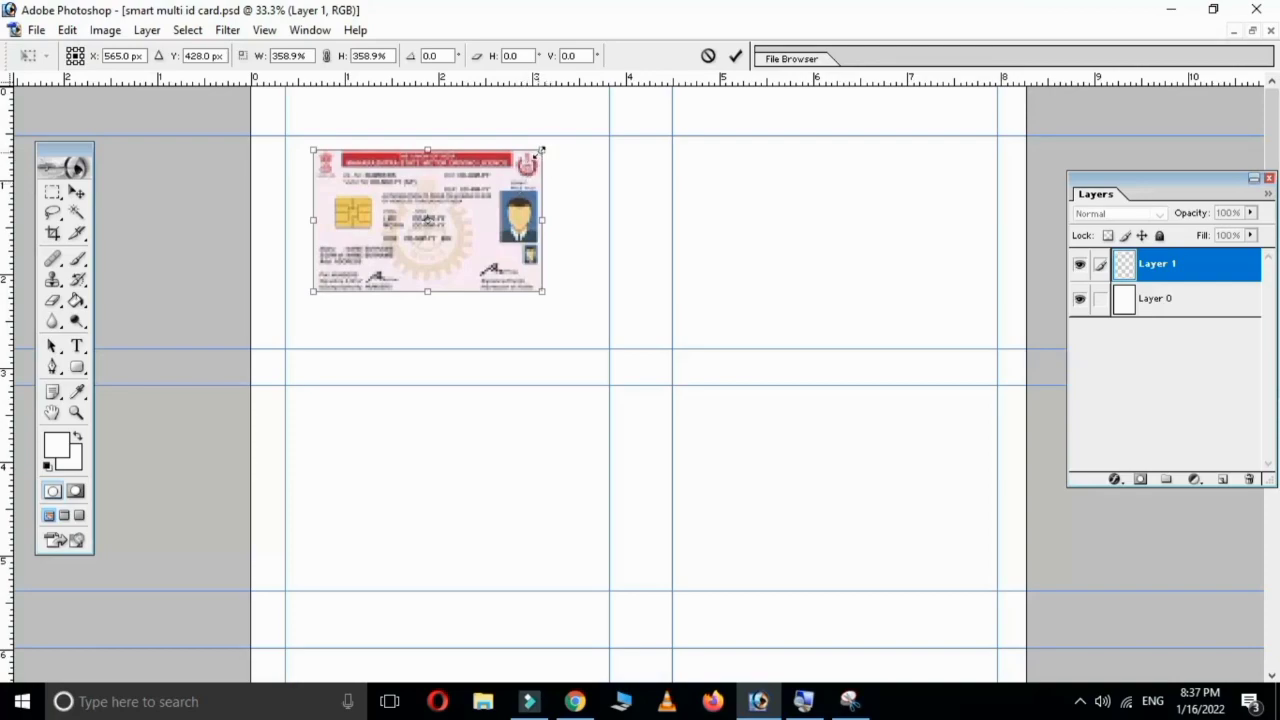
mouse_move(470, 233)
left_mouse_down()
mouse_move(445, 218)
mouse_move(495, 234)
left_mouse_up()
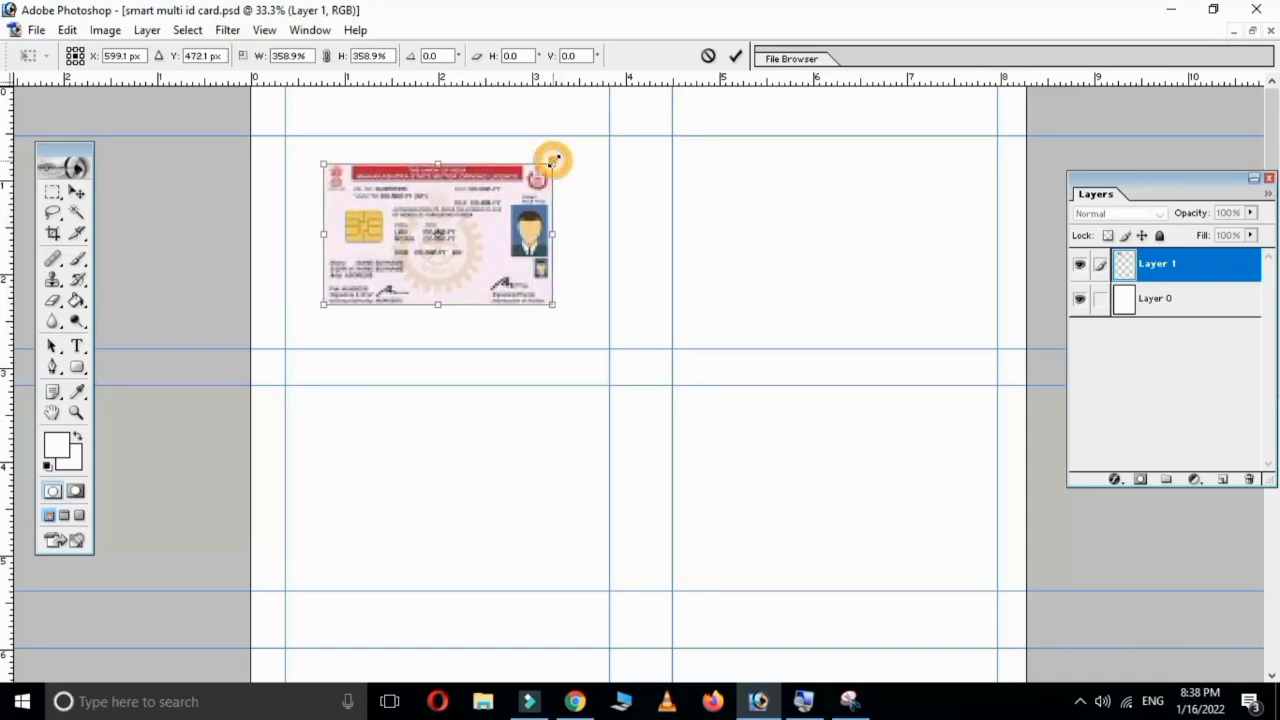
left_click_drag(557, 157, 598, 150)
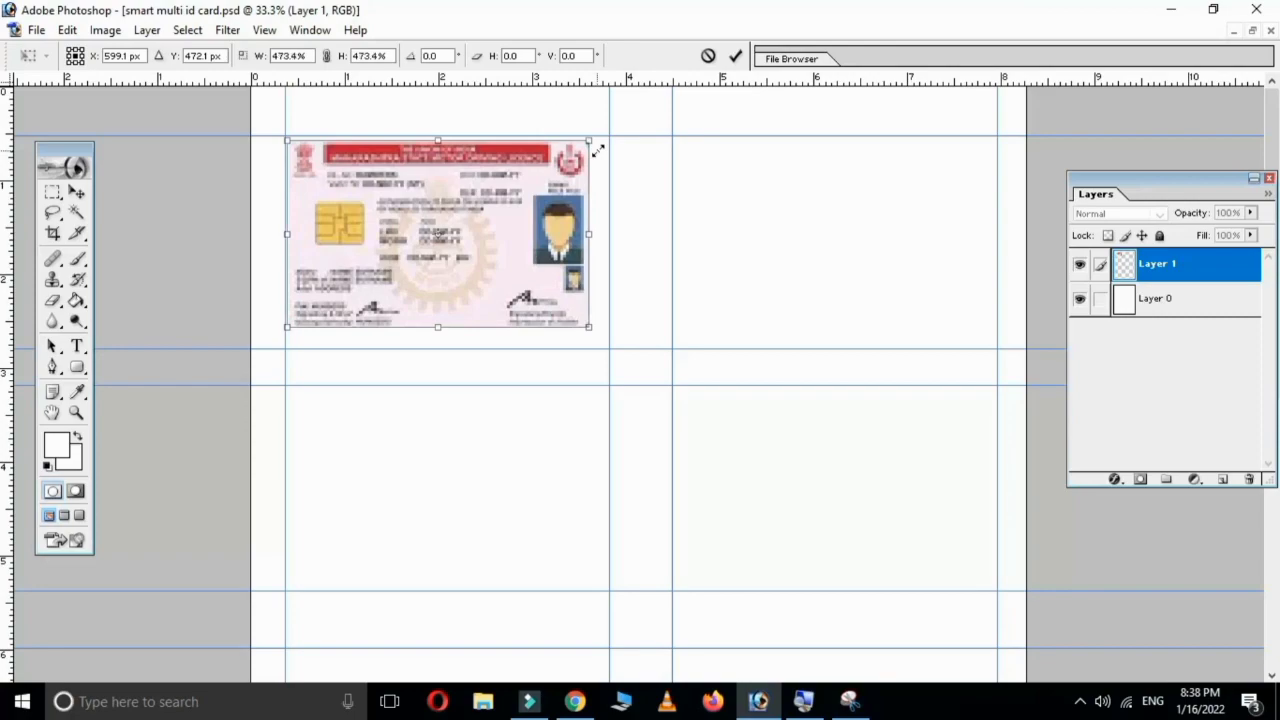
left_click_drag(591, 237, 611, 237)
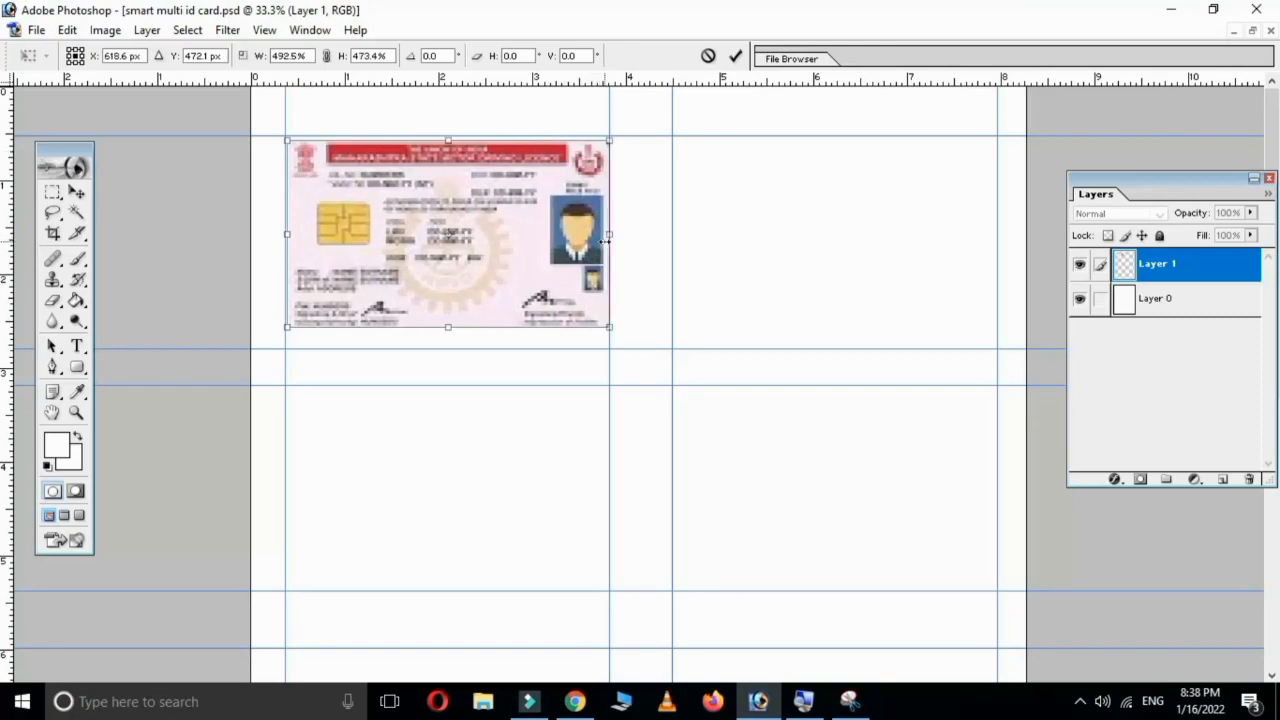
left_click_drag(446, 330, 448, 345)
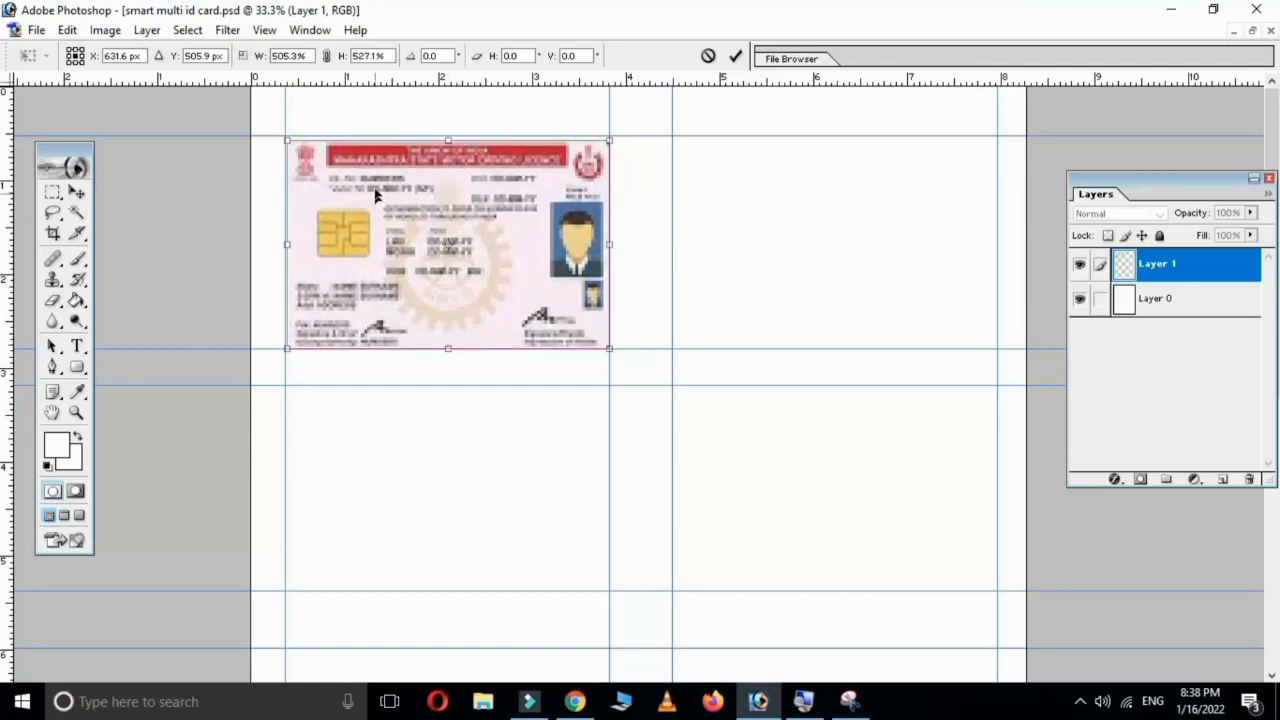
left_click_drag(452, 139, 448, 134)
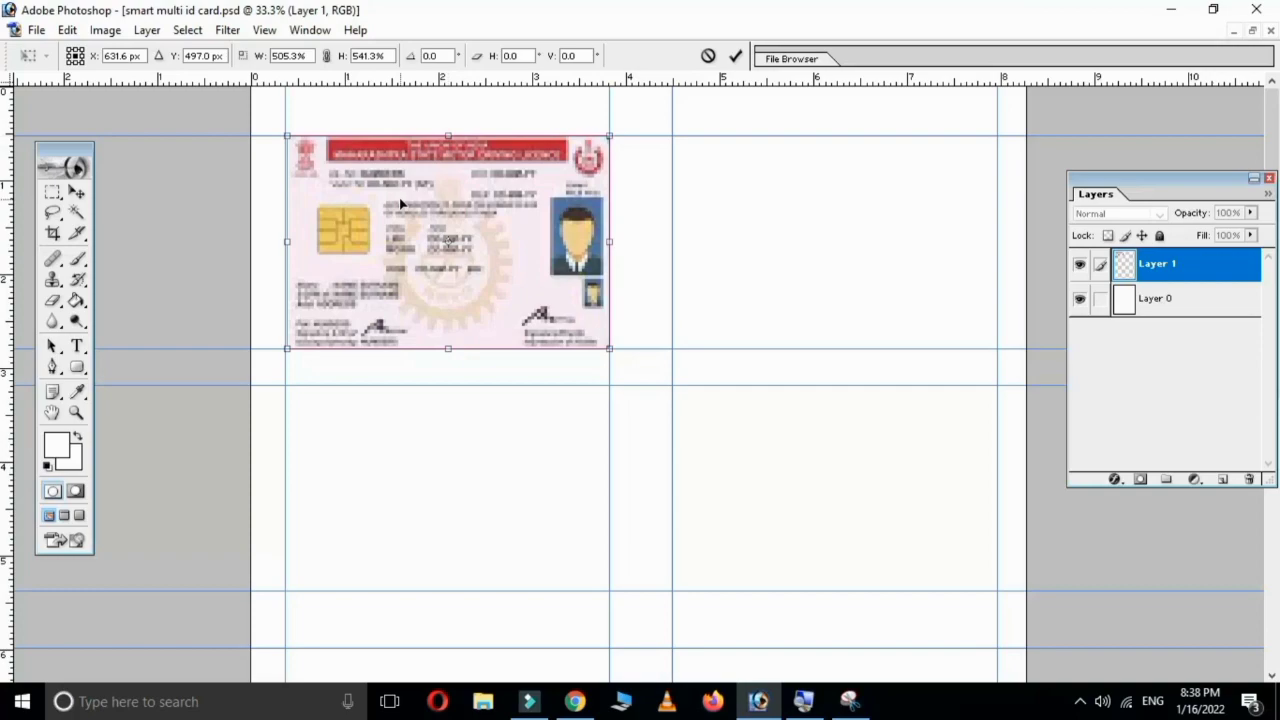
key("Left")
key("Left")
key("Left")
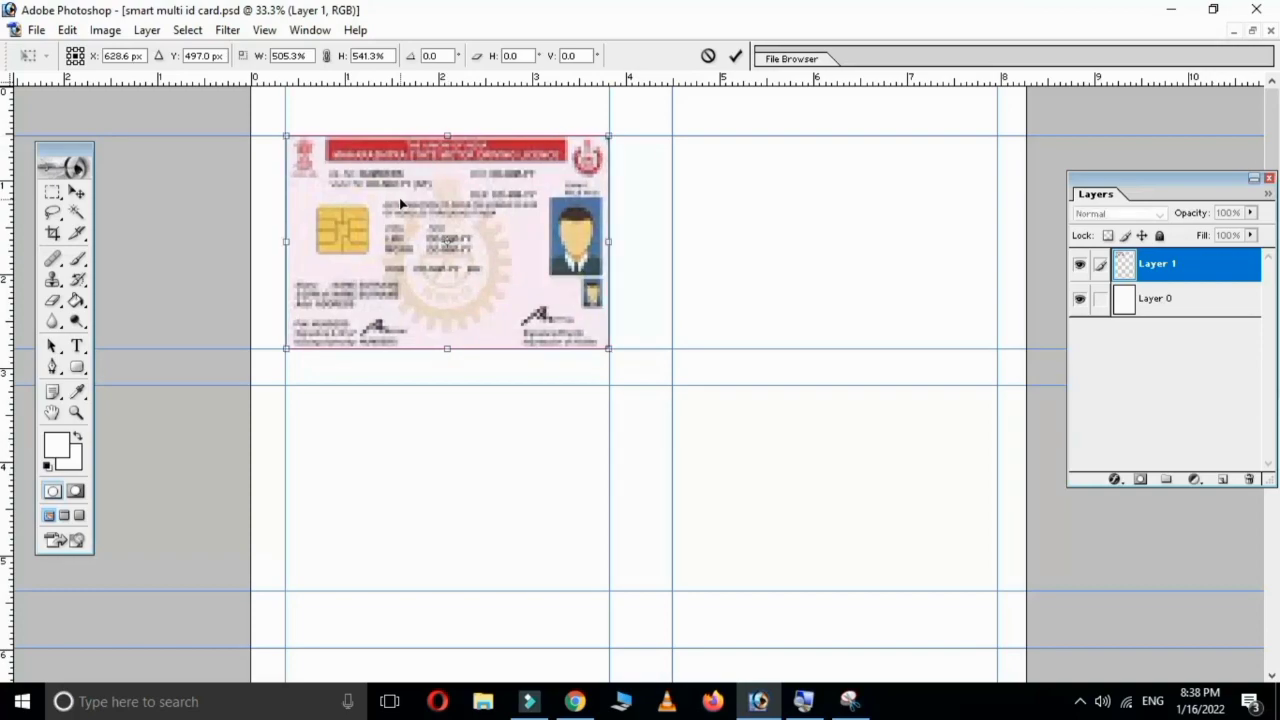
key("Return")
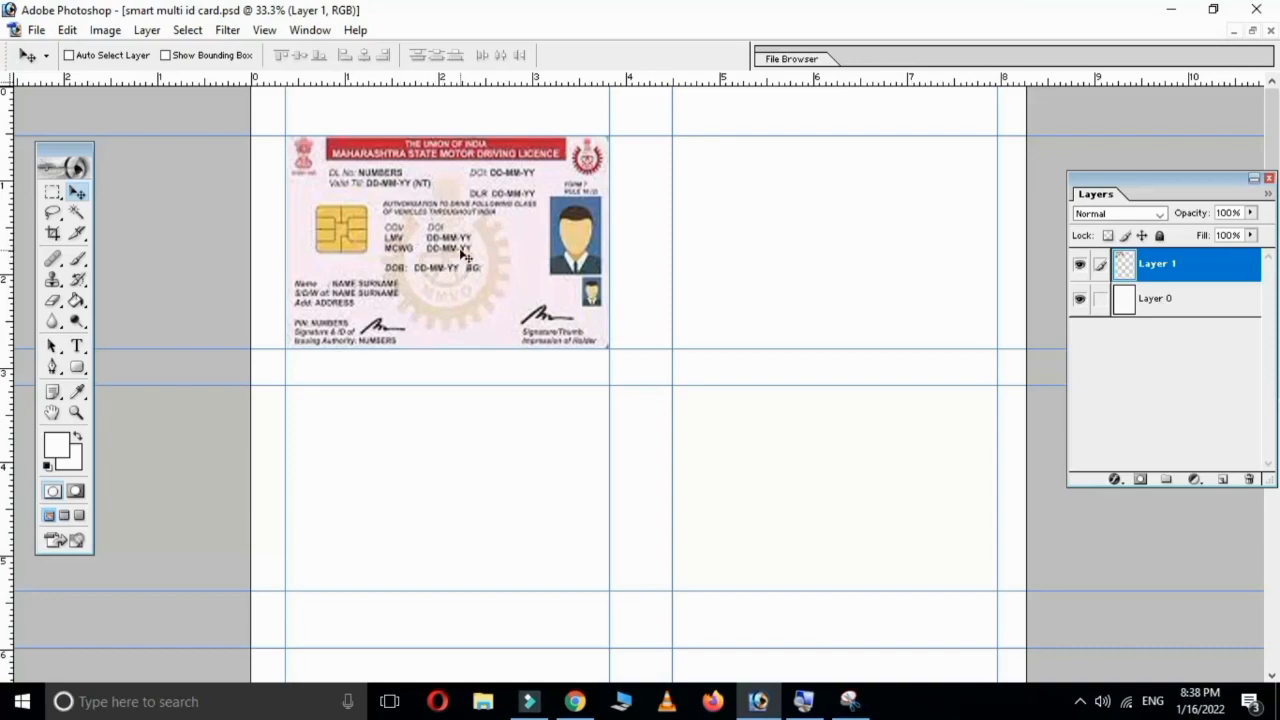
Step: Alt-drag a copy of the licence (Layer 1 copy) into the top-right cell, then call up the Open dialog
key("ctrl+minus")
key("ctrl+minus")
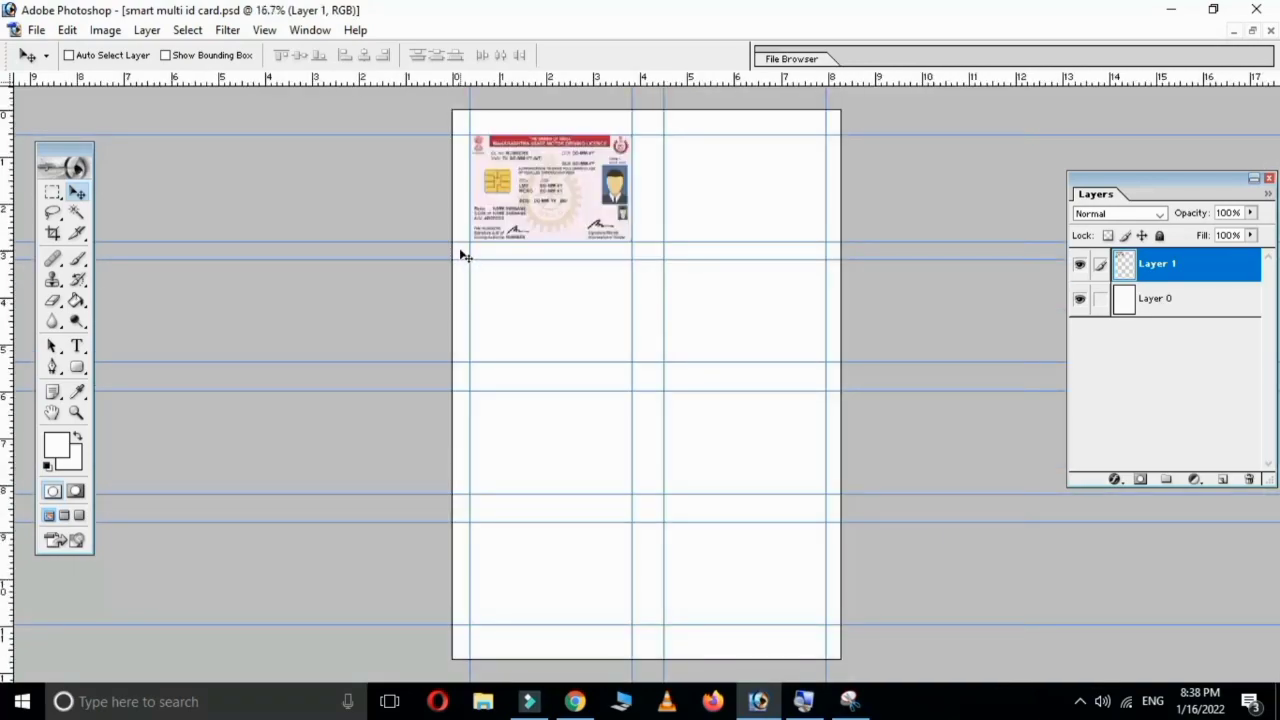
key("ctrl+plus")
key("ctrl+plus")
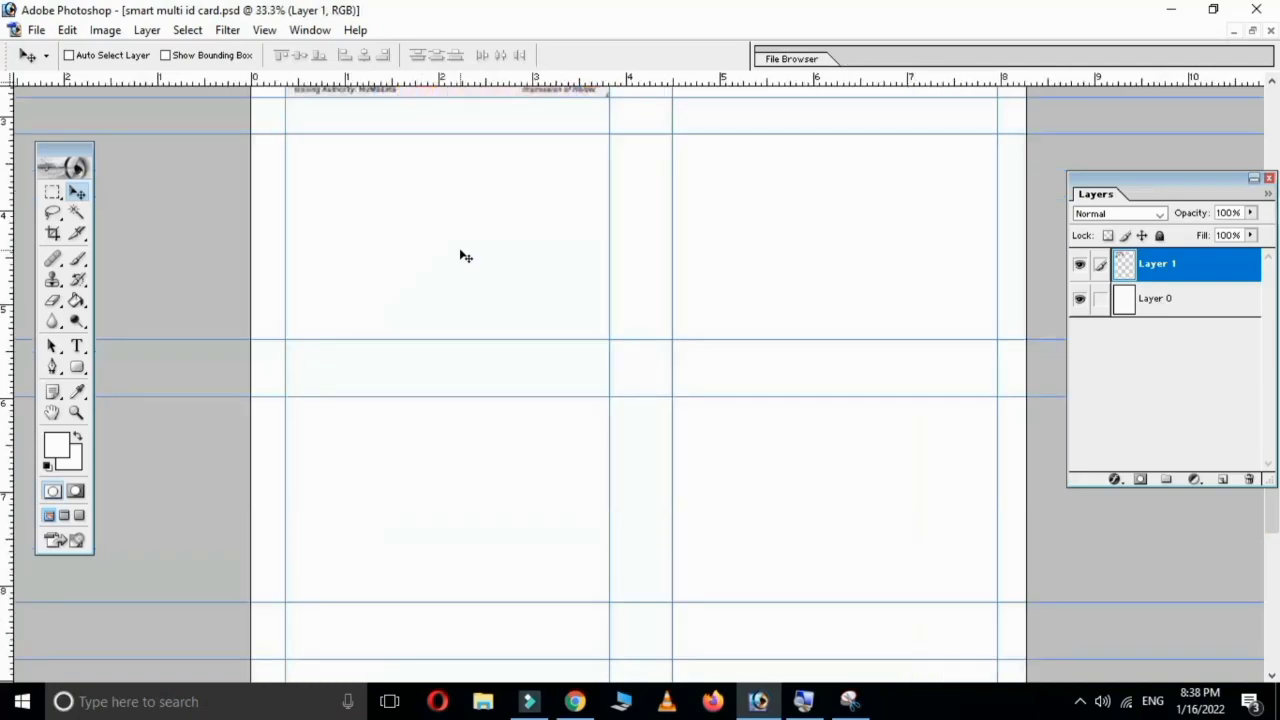
scroll(398, 287, "up", 2)
scroll(390, 289, "up", 2)
scroll(390, 289, "up", 2)
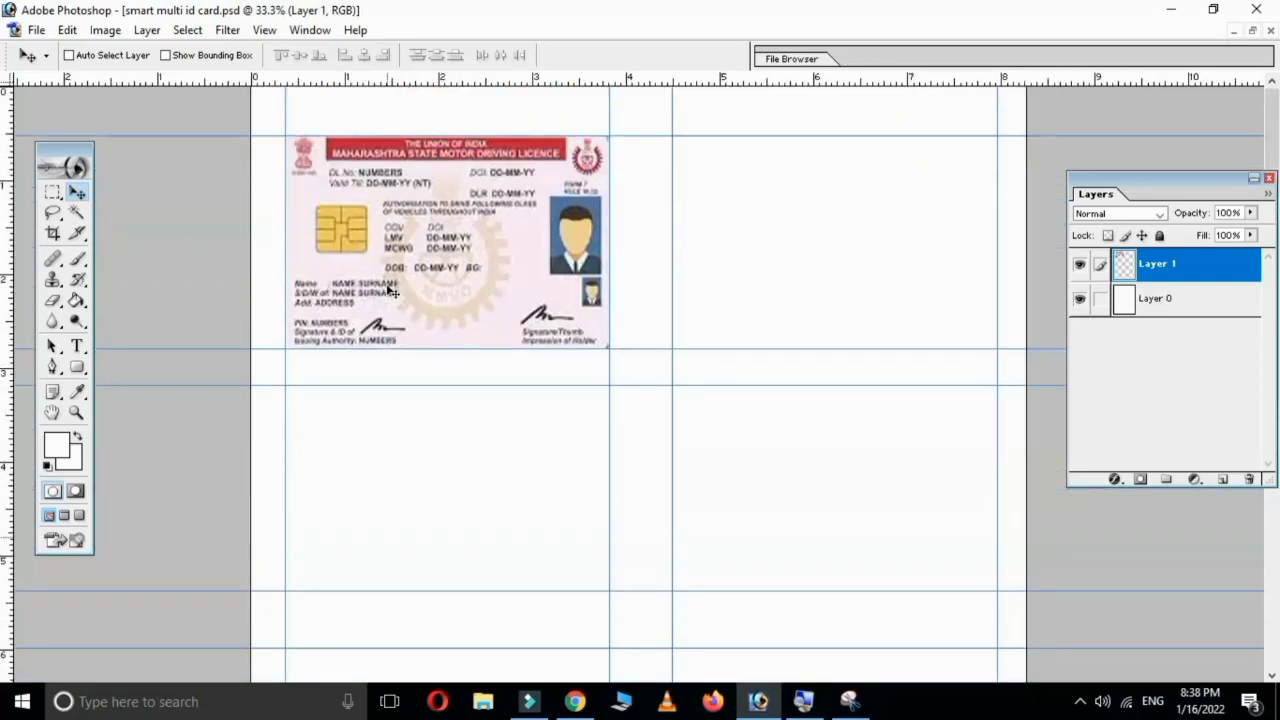
right_click(393, 258)
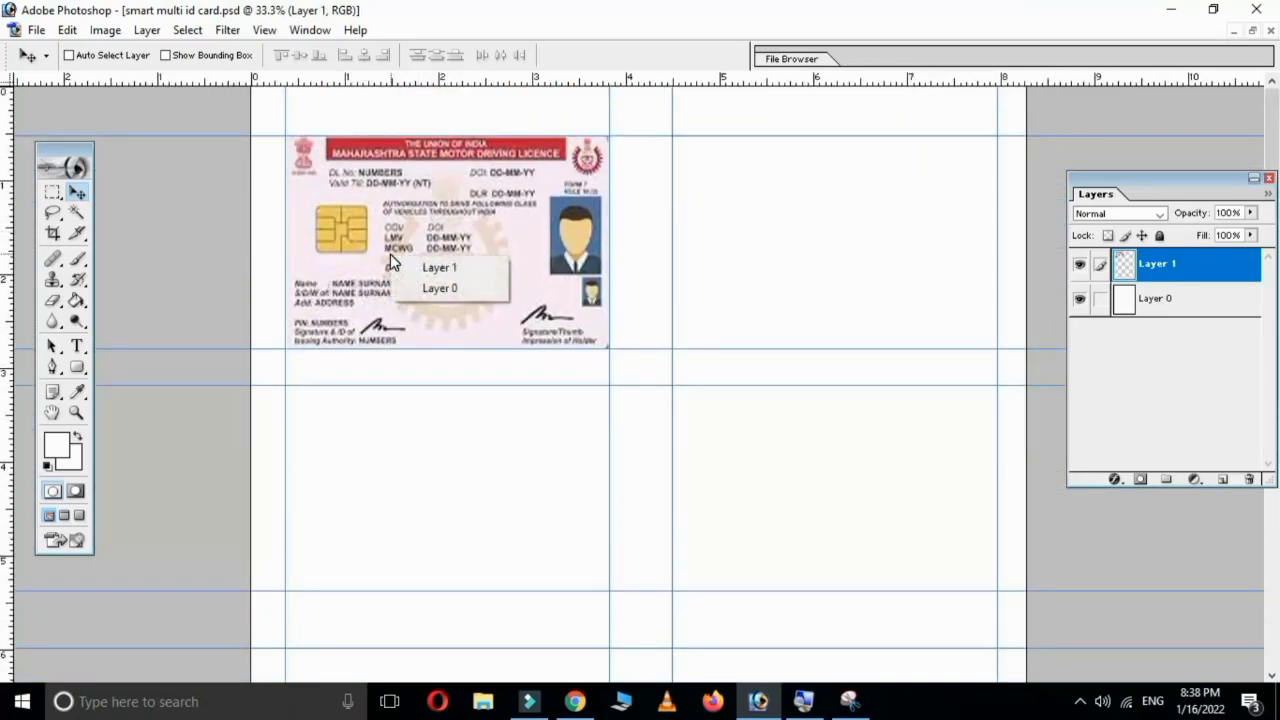
left_click(428, 270)
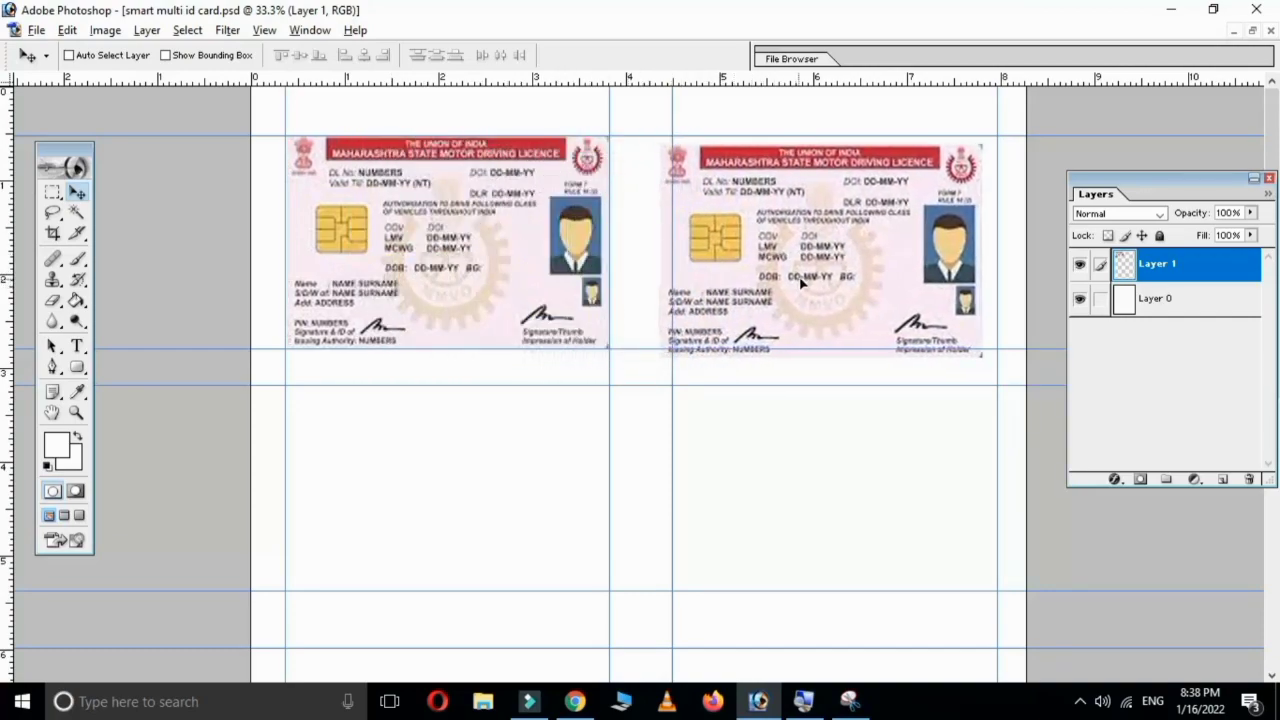
left_click_drag(425, 273, 822, 277)
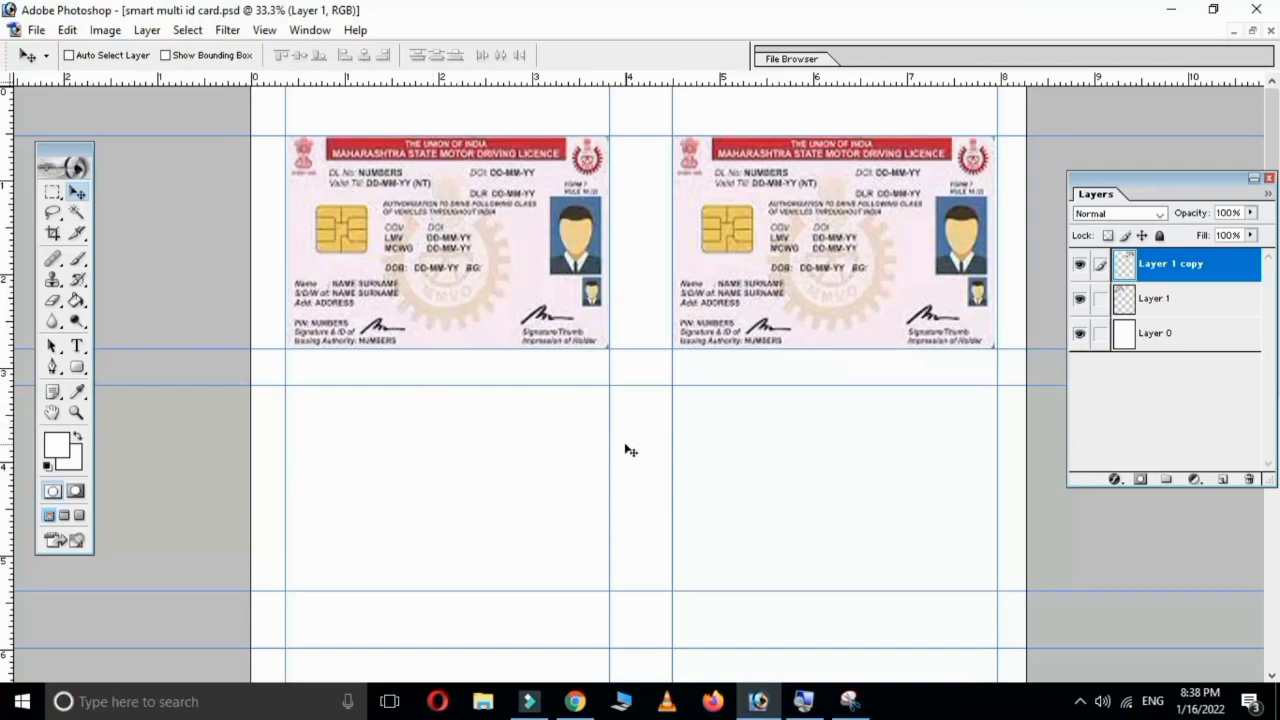
key("ctrl+o")
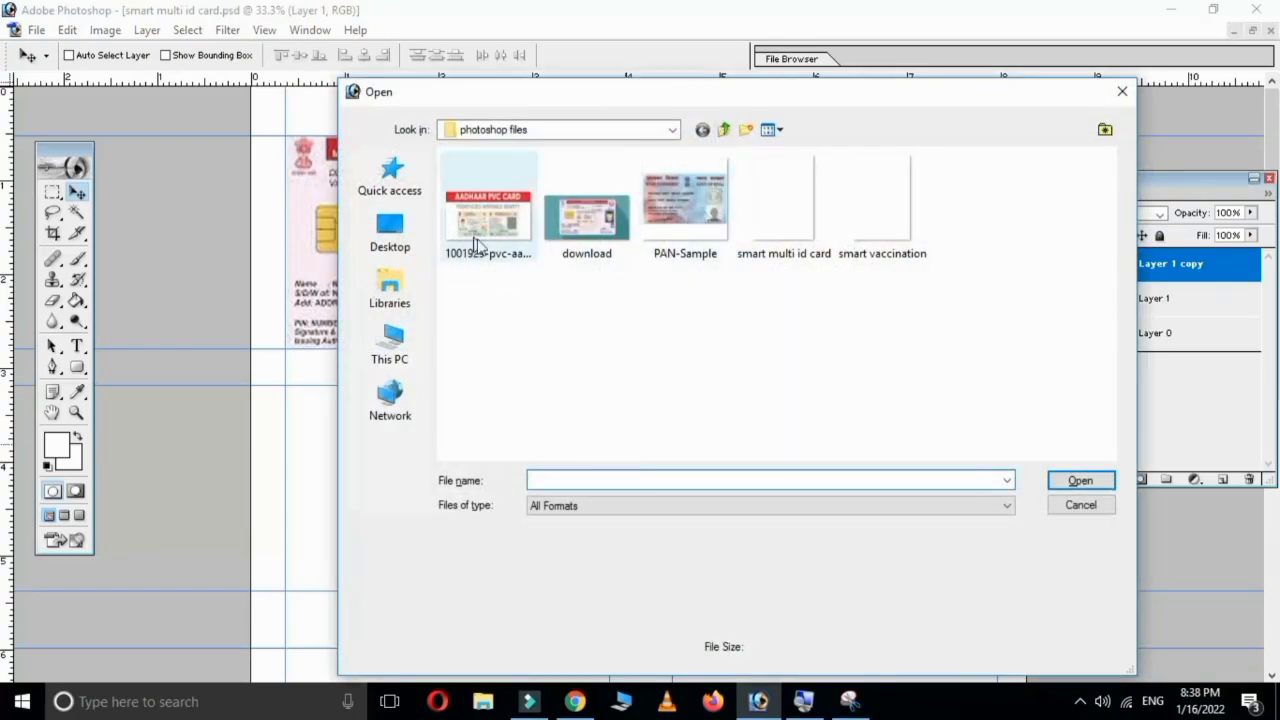
Step: Open 1001929-pvc-aadhaar-card.jpg and crop it to just the front card
left_click(500, 228)
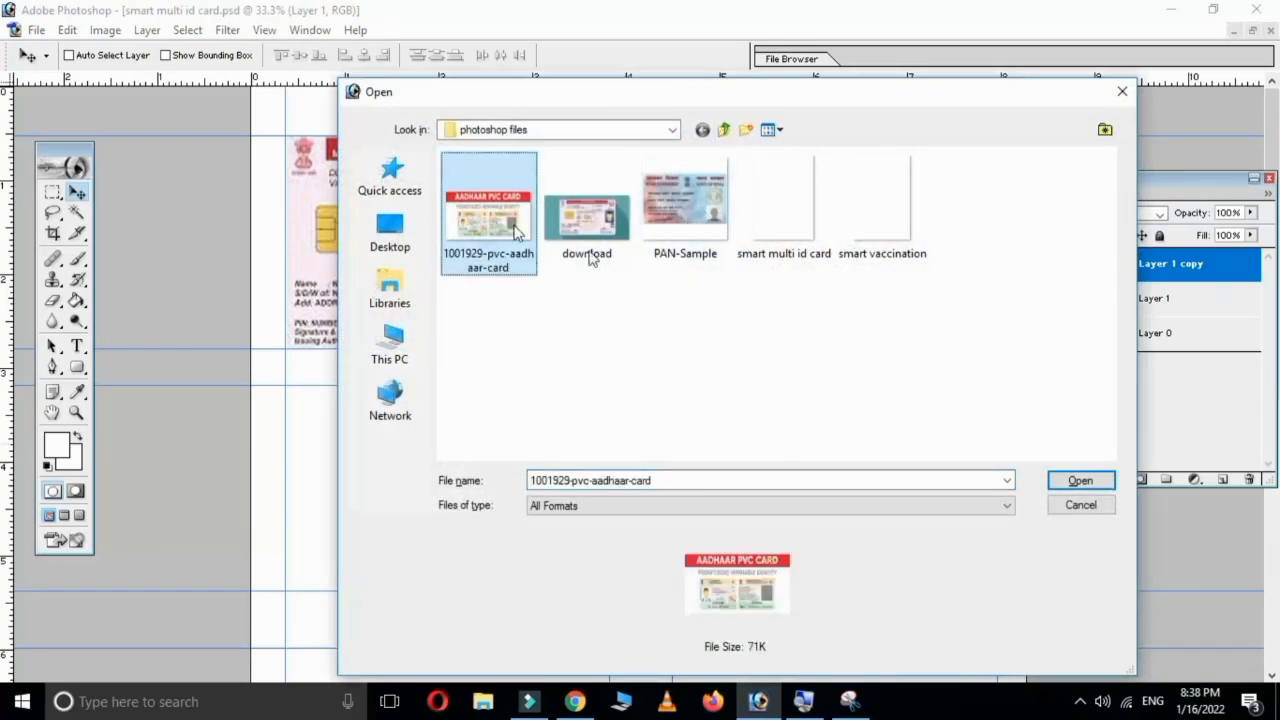
left_click(1079, 484)
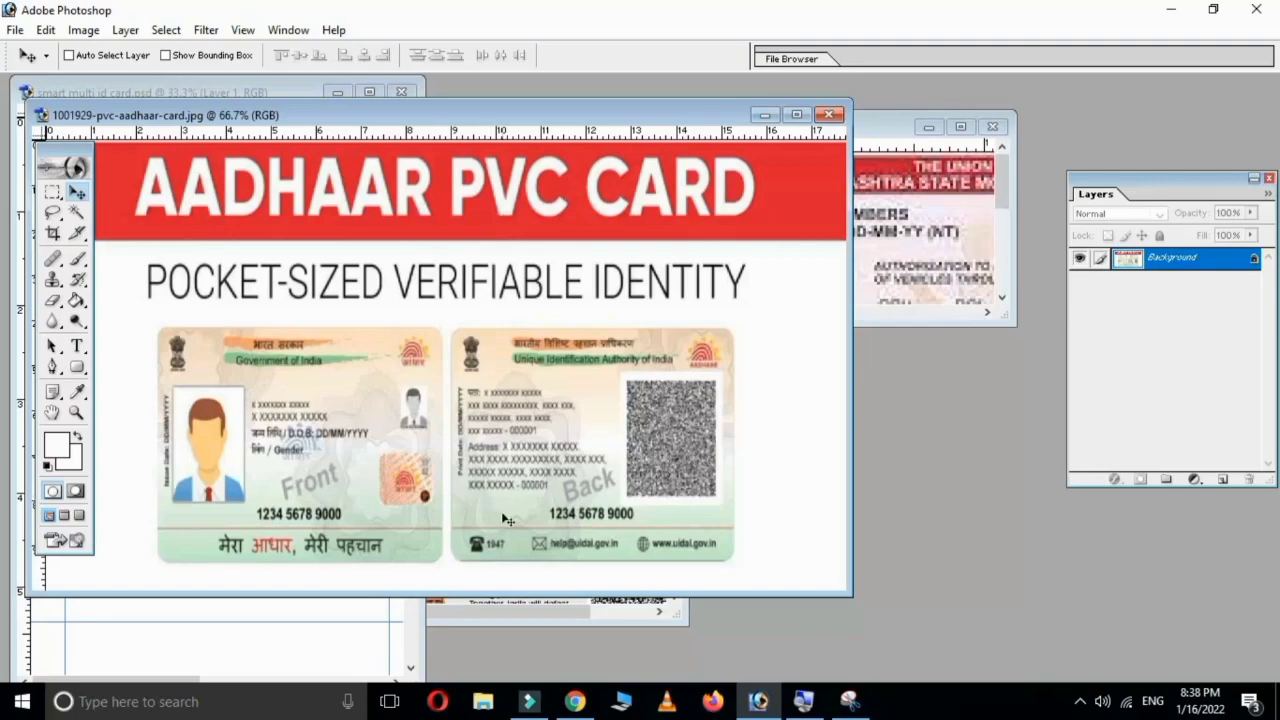
left_click(796, 114)
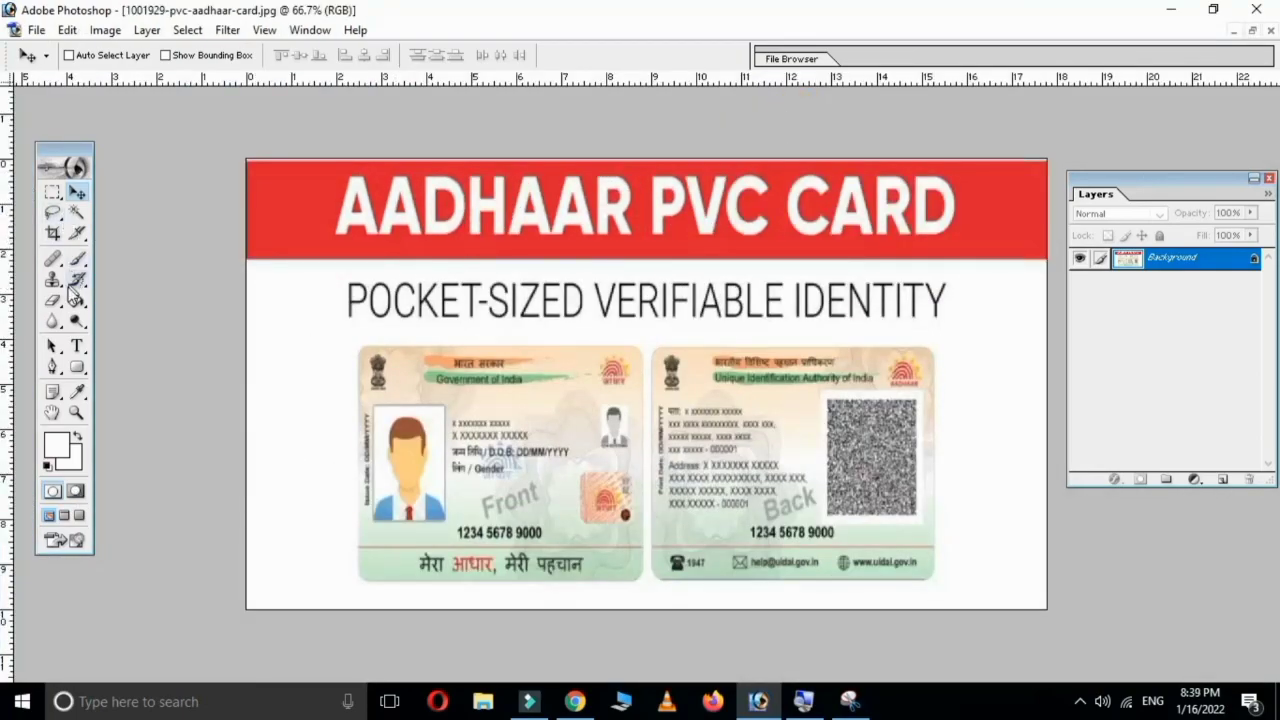
left_click(53, 233)
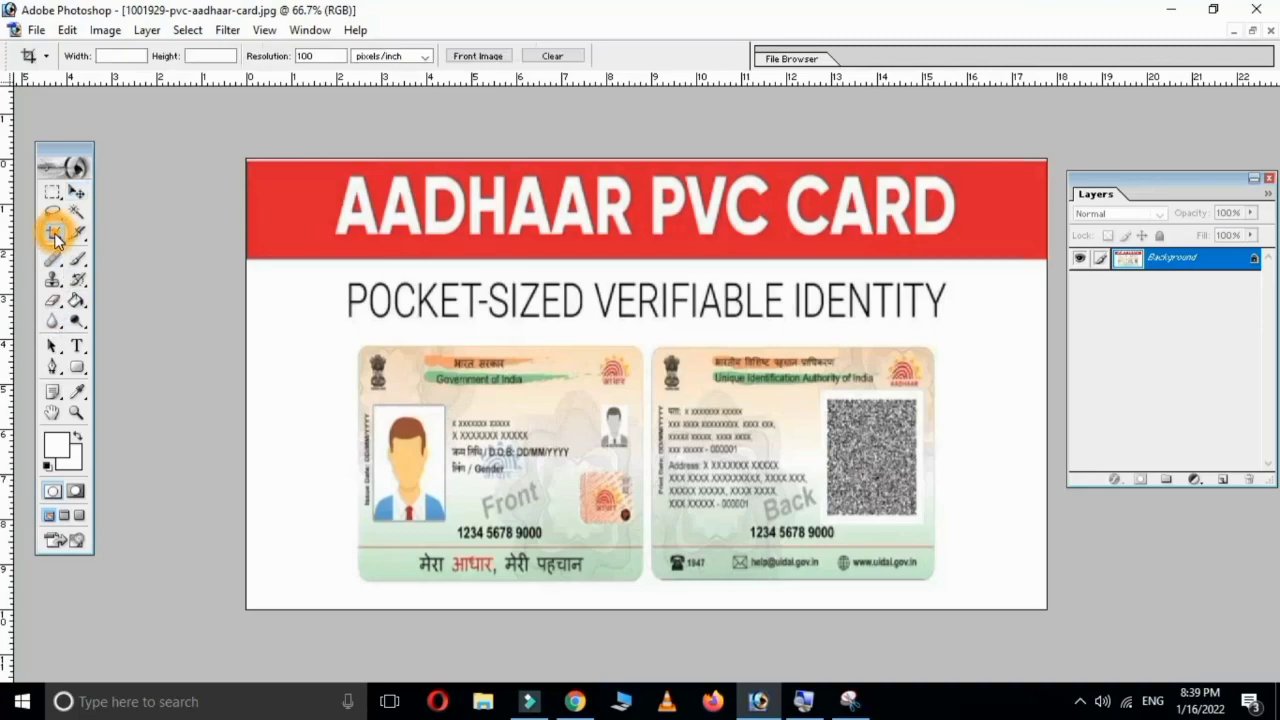
mouse_move(360, 348)
left_mouse_down()
mouse_move(606, 545)
mouse_move(640, 545)
left_mouse_up()
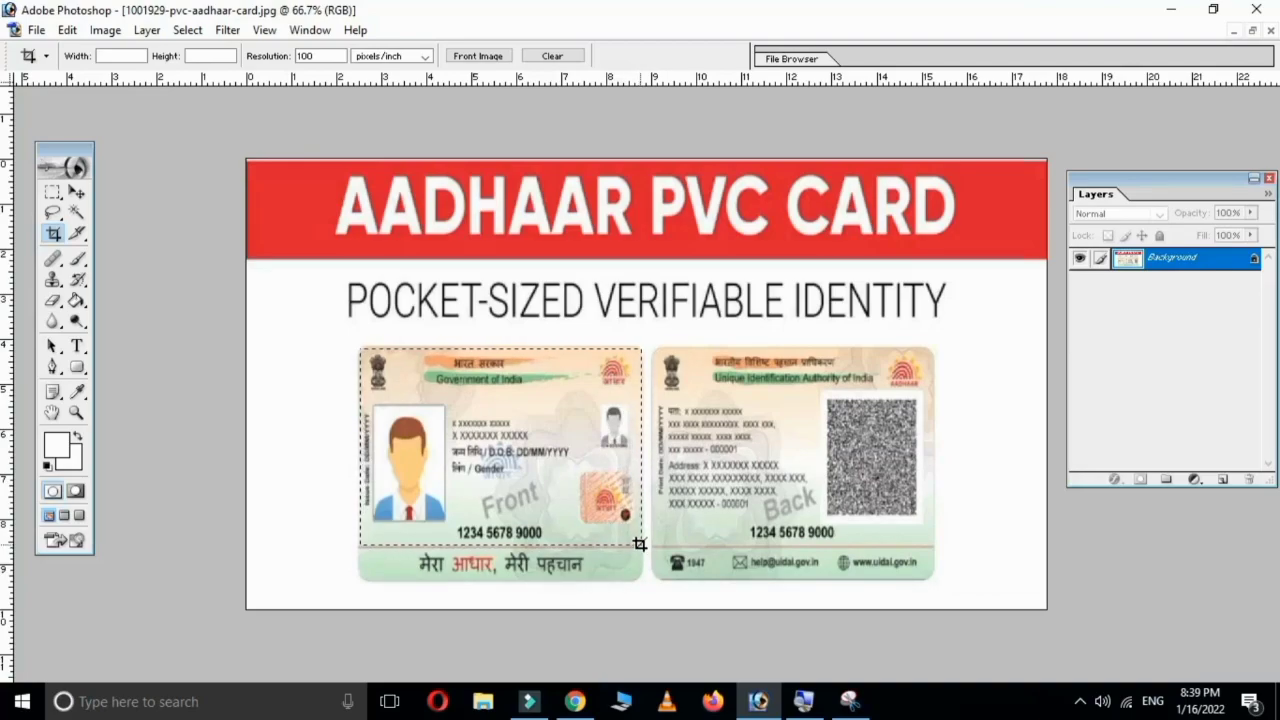
left_click_drag(640, 545, 638, 546)
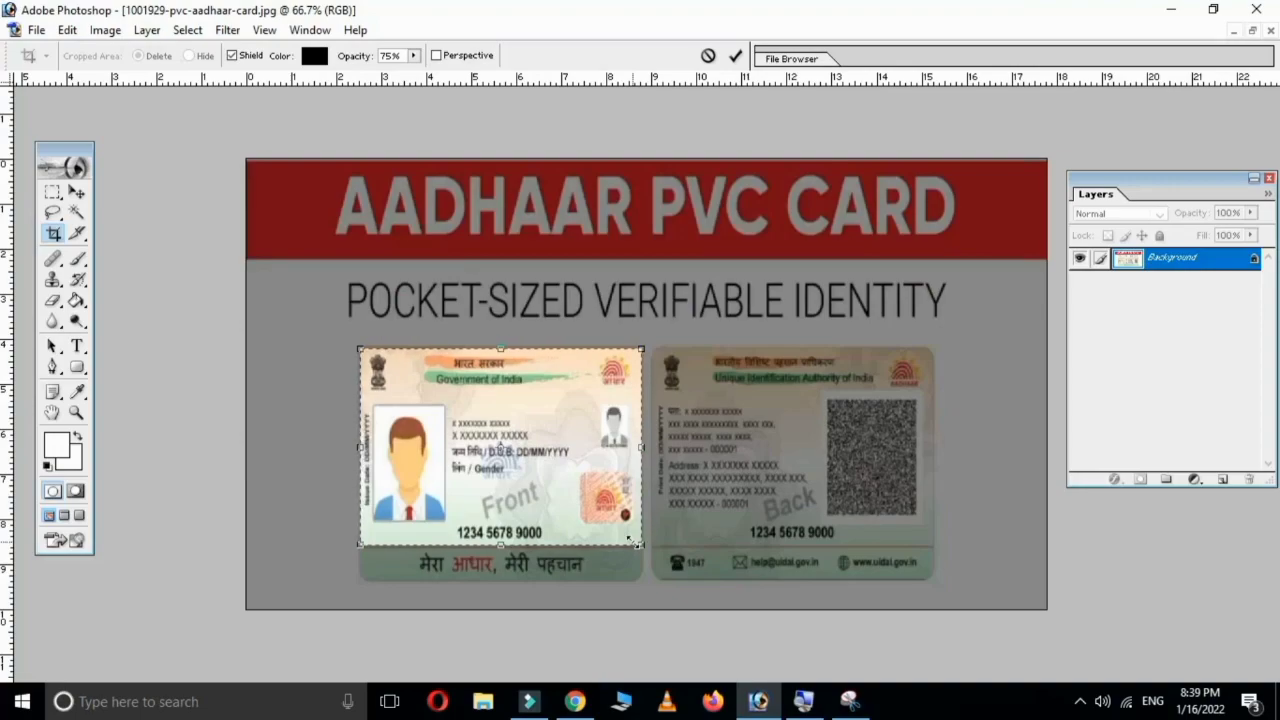
key("Return")
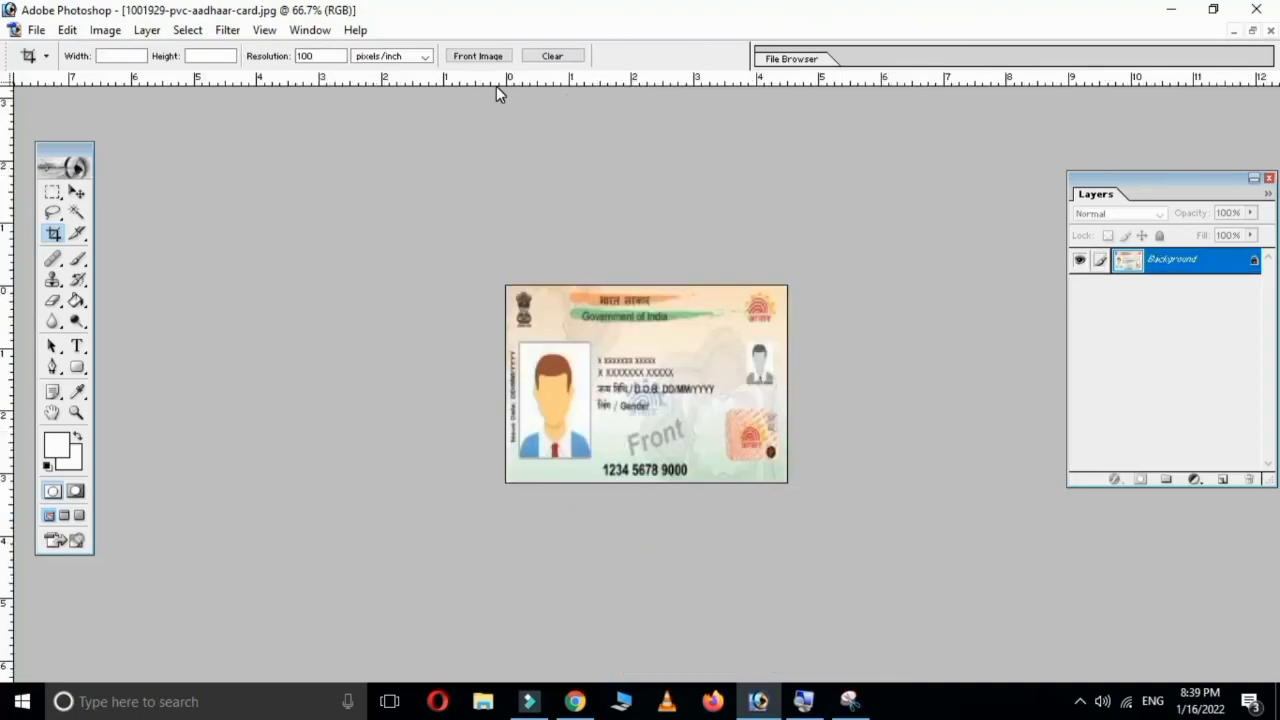
Step: Reopen the Aadhaar card image and restore it to a floating window over the sheet
key("ctrl+o")
left_click(500, 228)
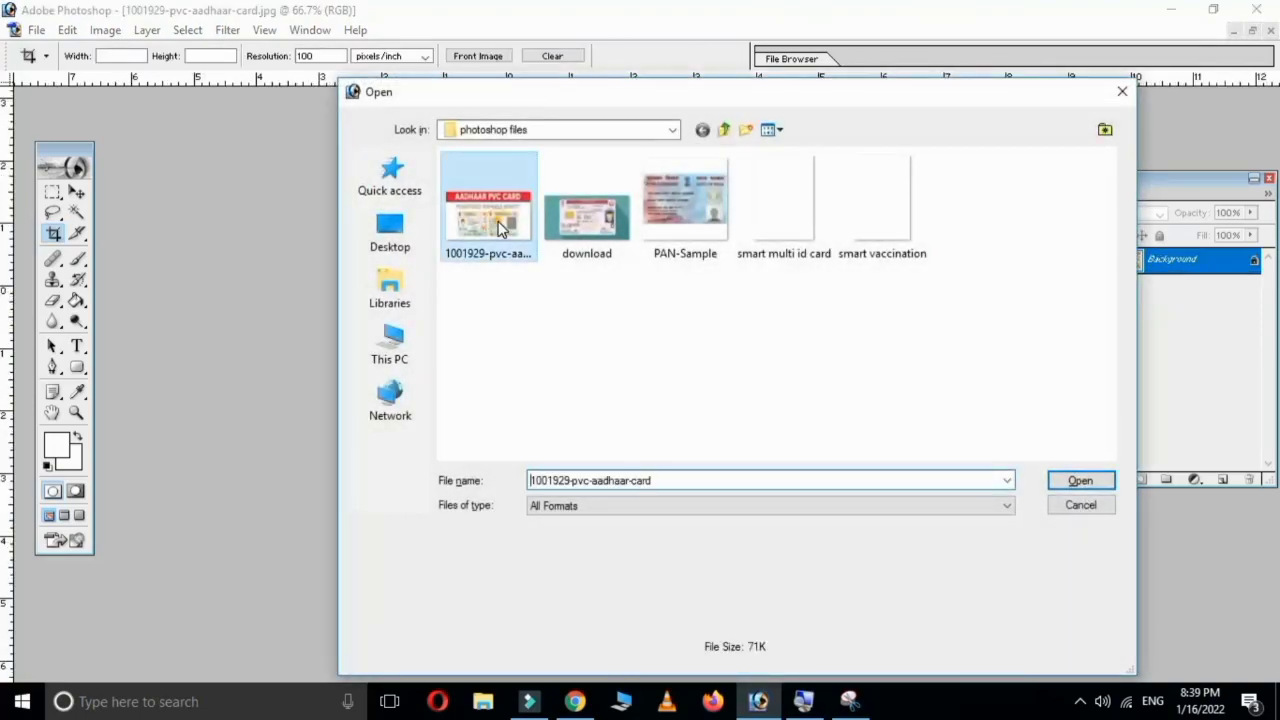
left_click(1080, 481)
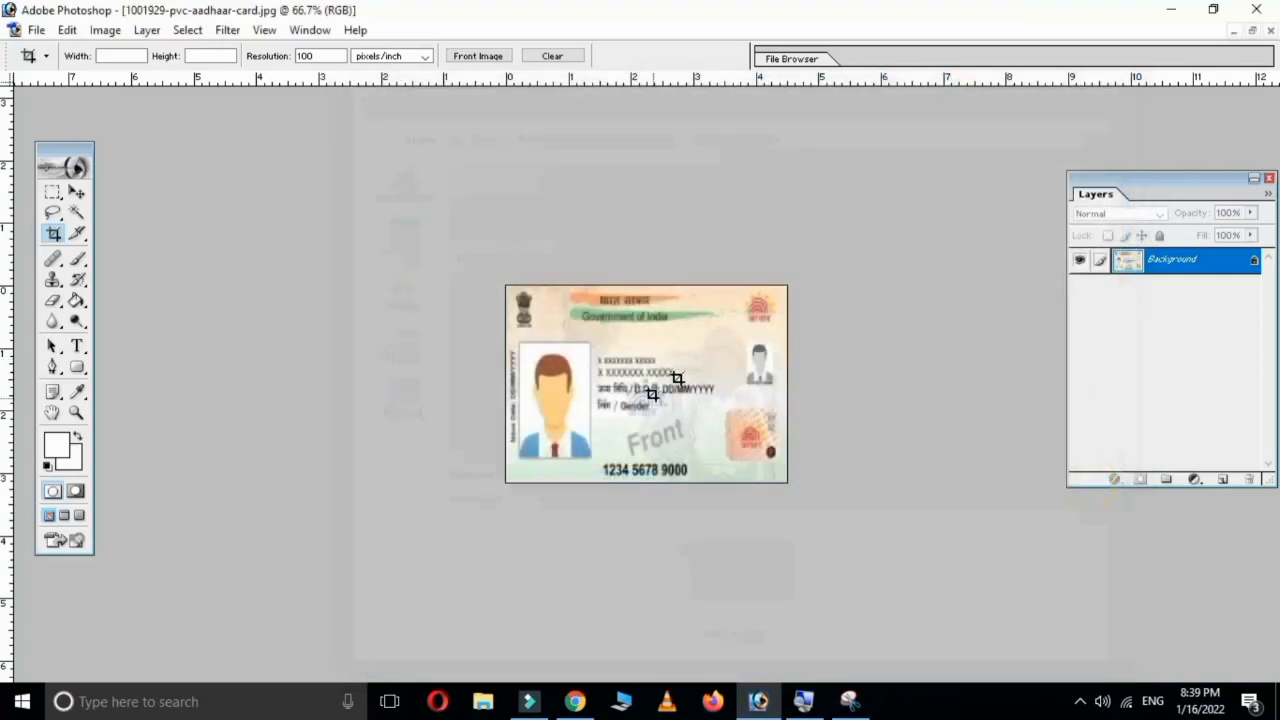
left_click(1252, 31)
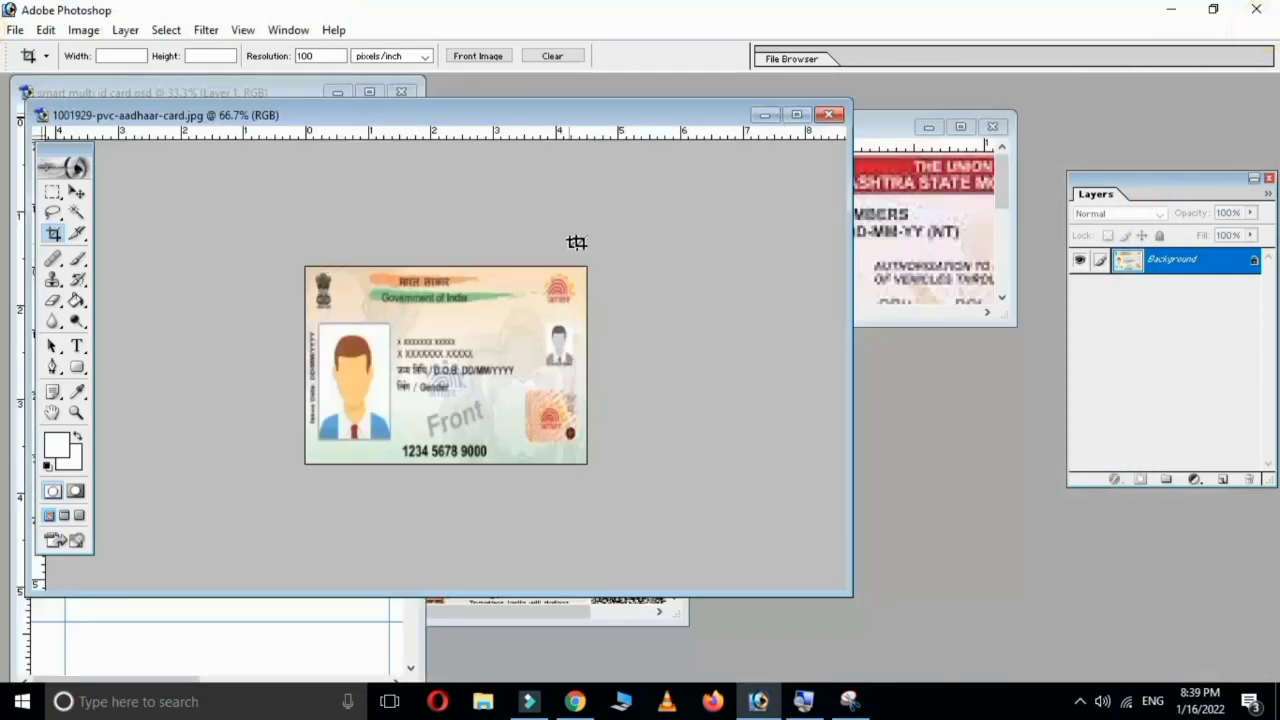
Step: Arrange the Aadhaar front window beside the smart multi id card sheet
left_click_drag(403, 121, 827, 121)
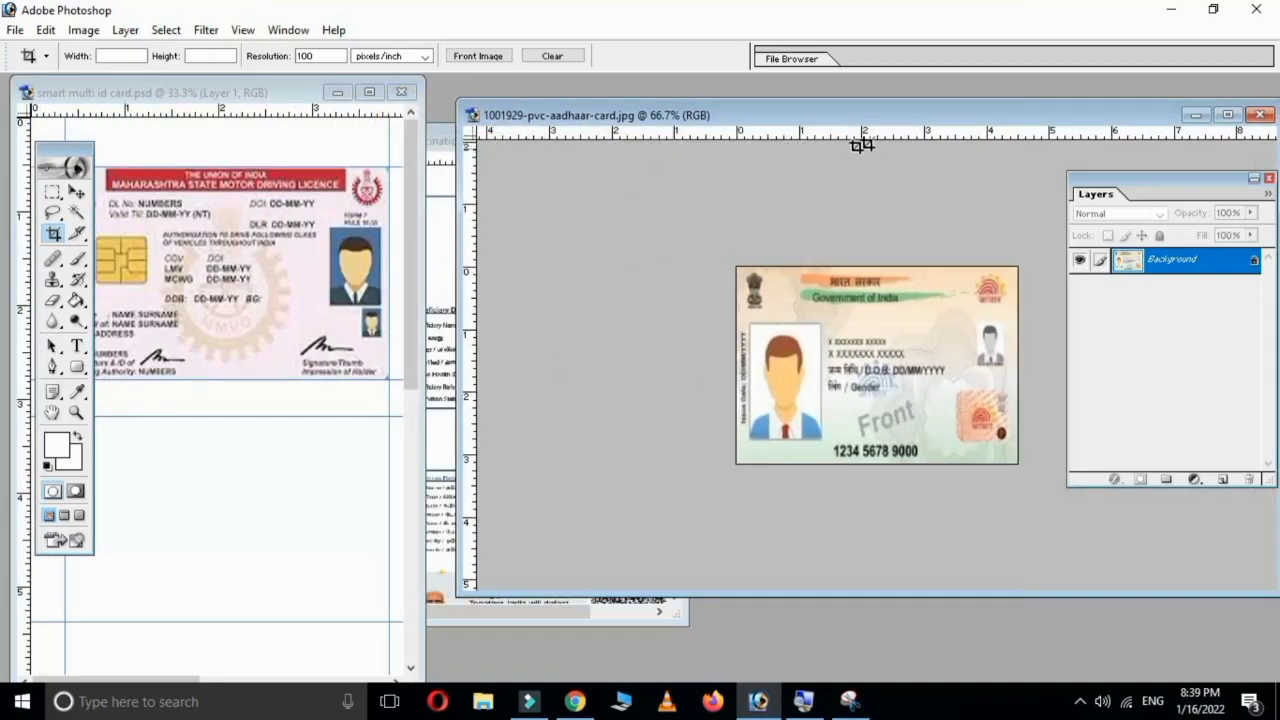
left_click_drag(937, 112, 763, 100)
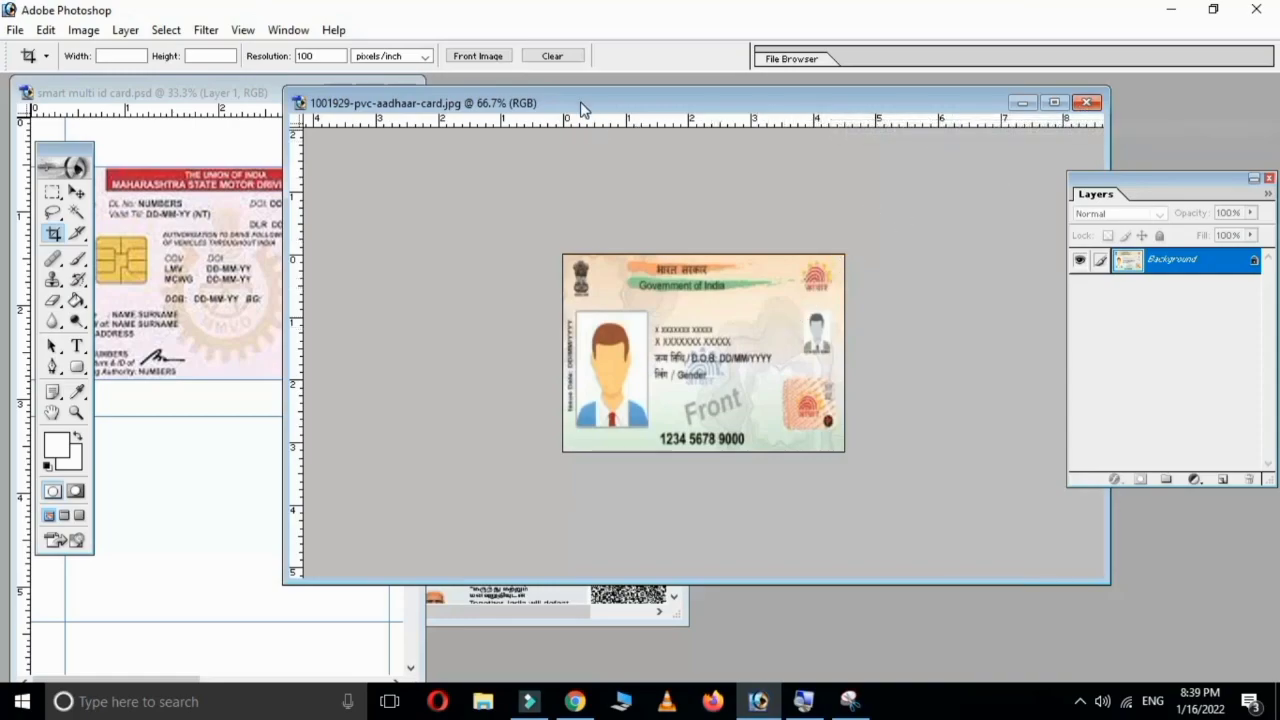
left_click(1054, 102)
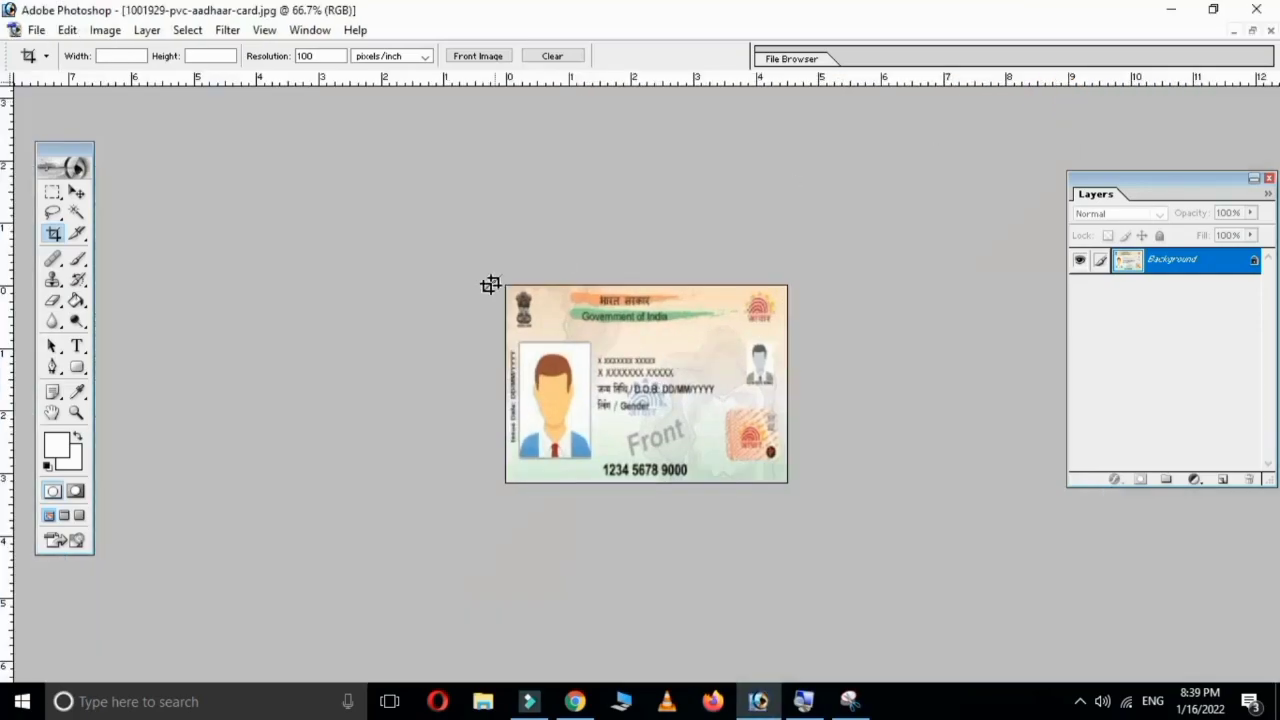
left_click(1252, 31)
Step: Move the Aadhaar front onto the multi ID sheet as Layer 2, near the lower-left cell
key("v")
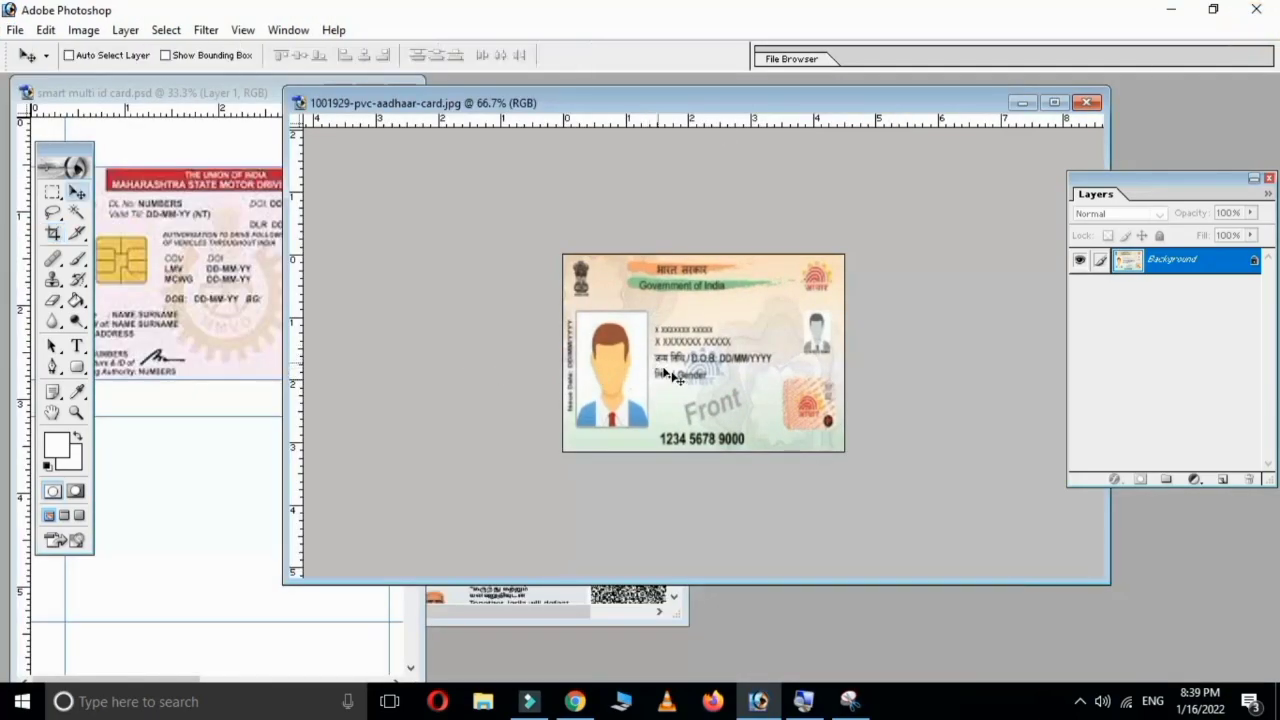
left_click(687, 385)
left_click_drag(687, 385, 172, 498)
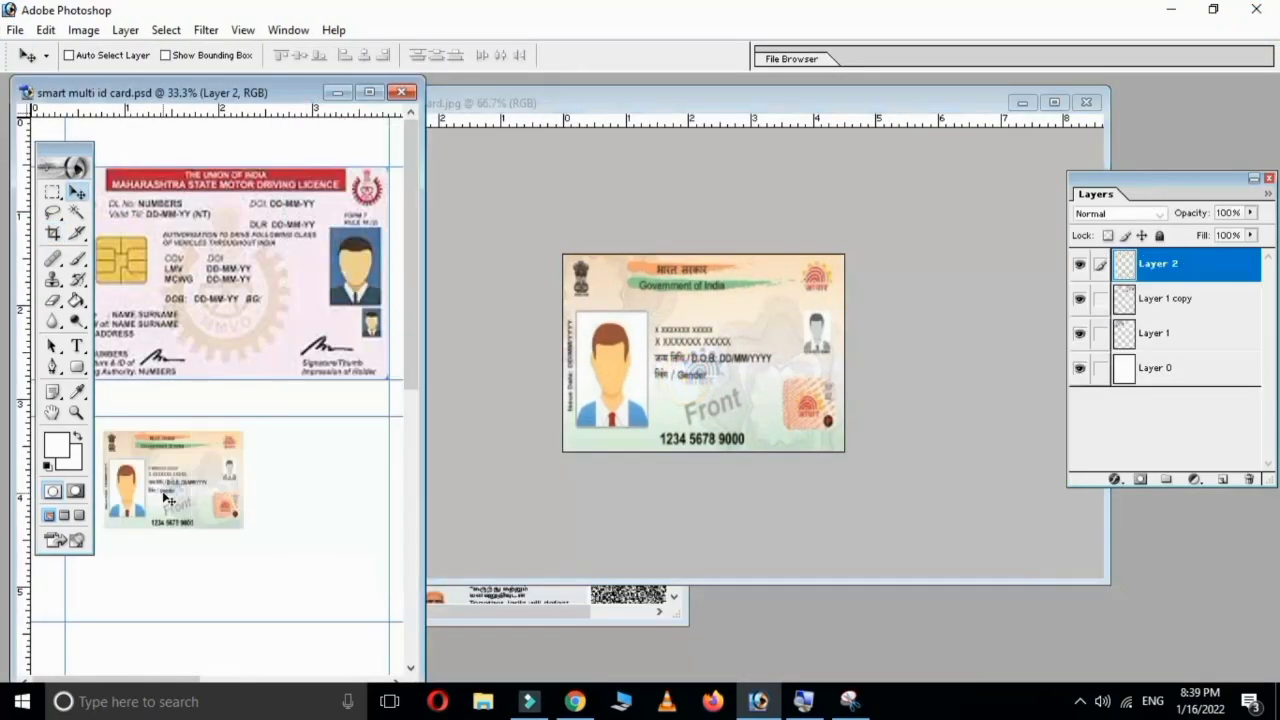
left_click(369, 92)
right_click(404, 453)
left_click(410, 461)
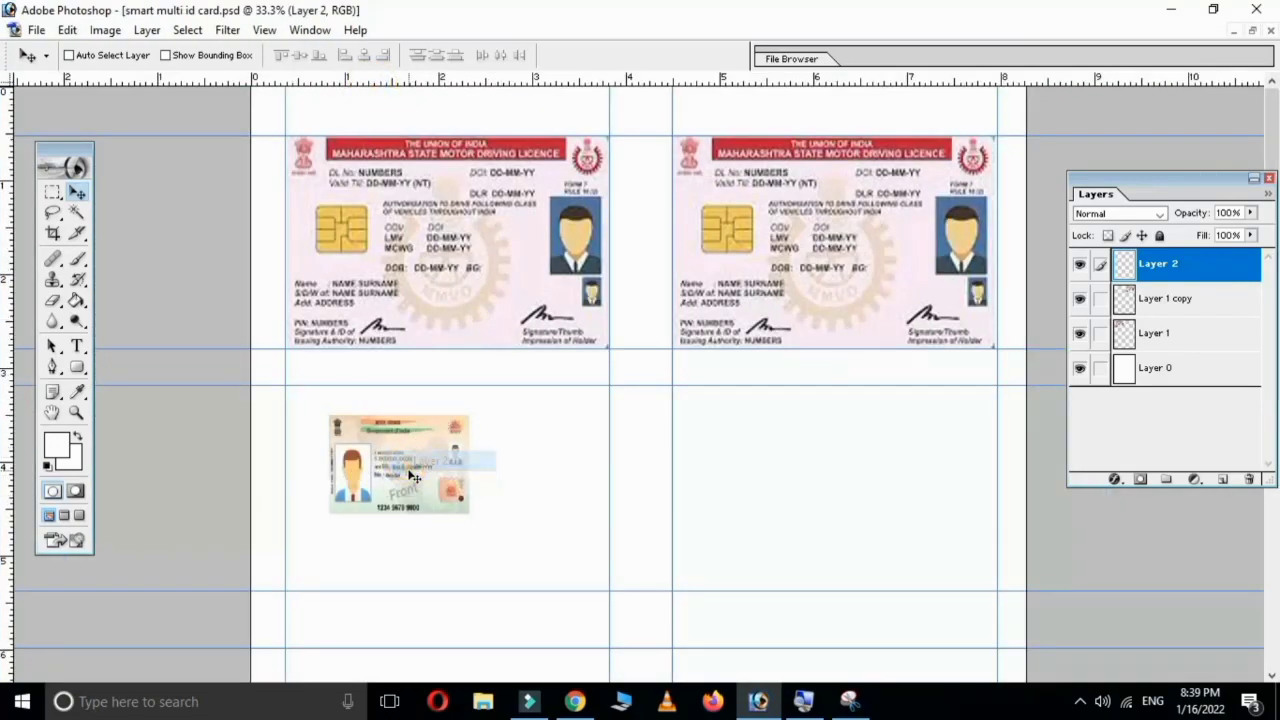
left_click_drag(418, 471, 440, 486)
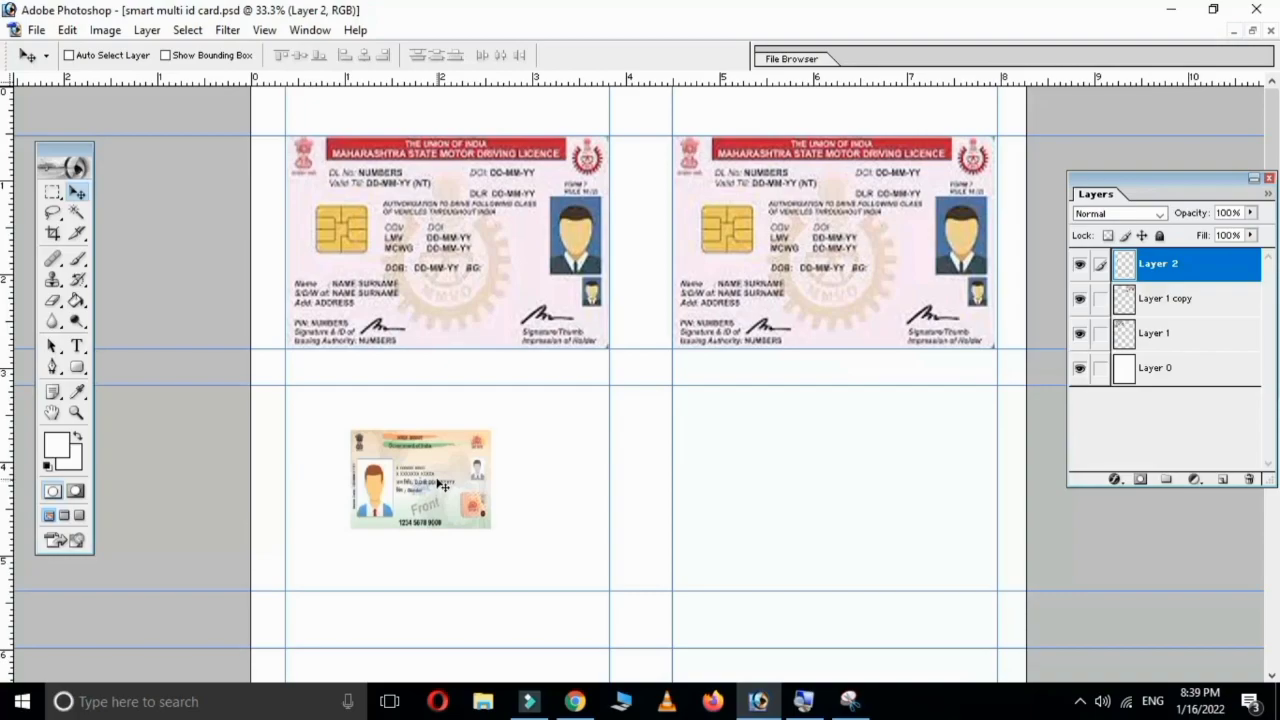
Step: Free-transform Layer 2's Aadhaar front to match the lower-left cell guides, then commit the resize
key("ctrl+t")
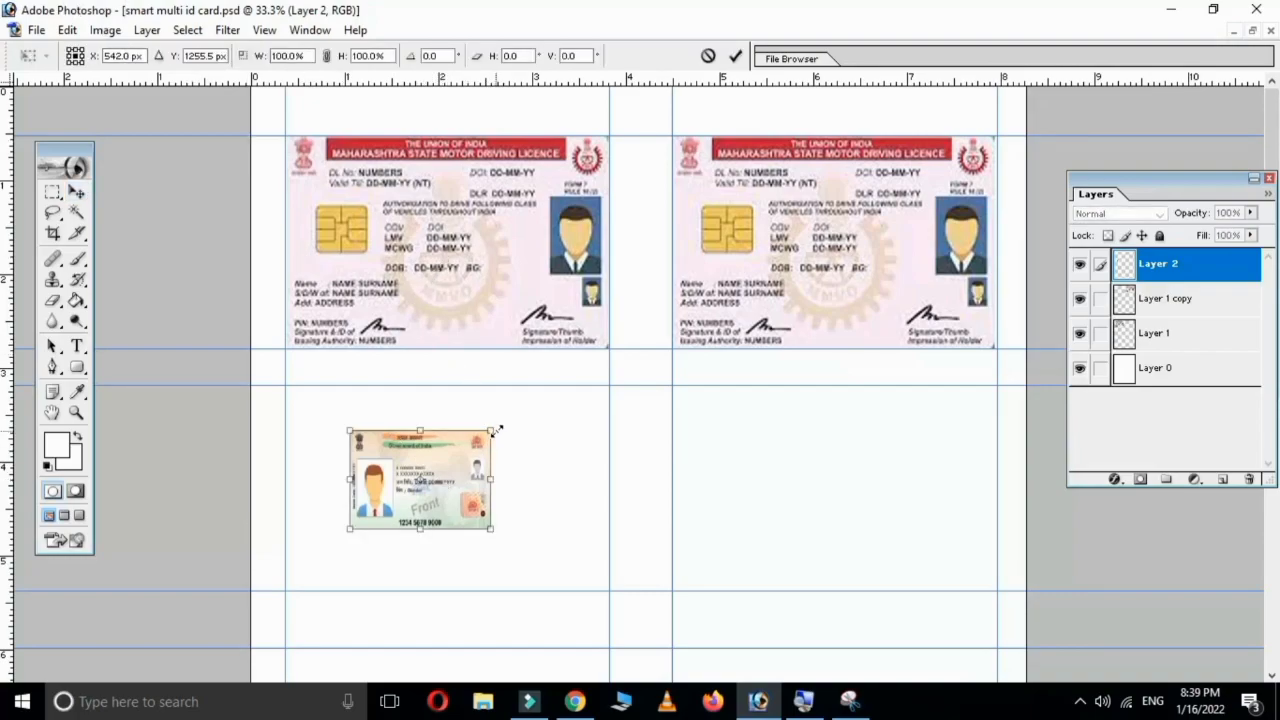
left_click_drag(497, 427, 562, 401)
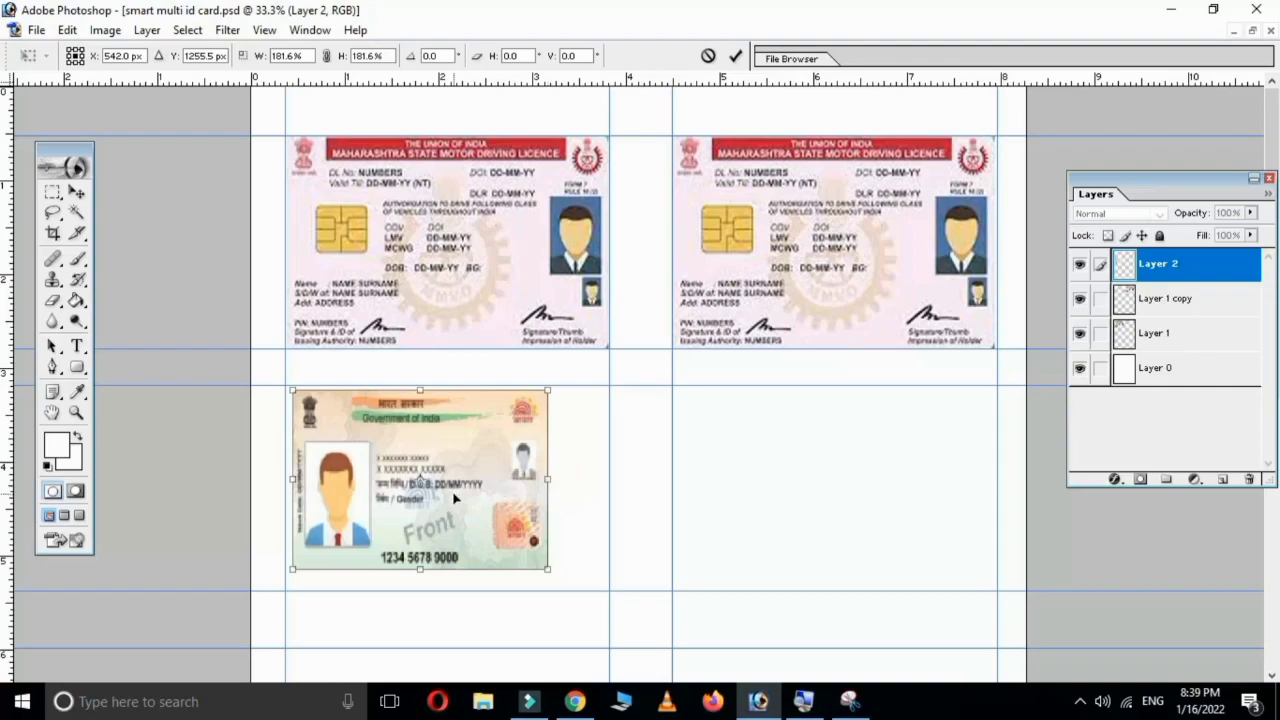
left_click_drag(454, 506, 473, 508)
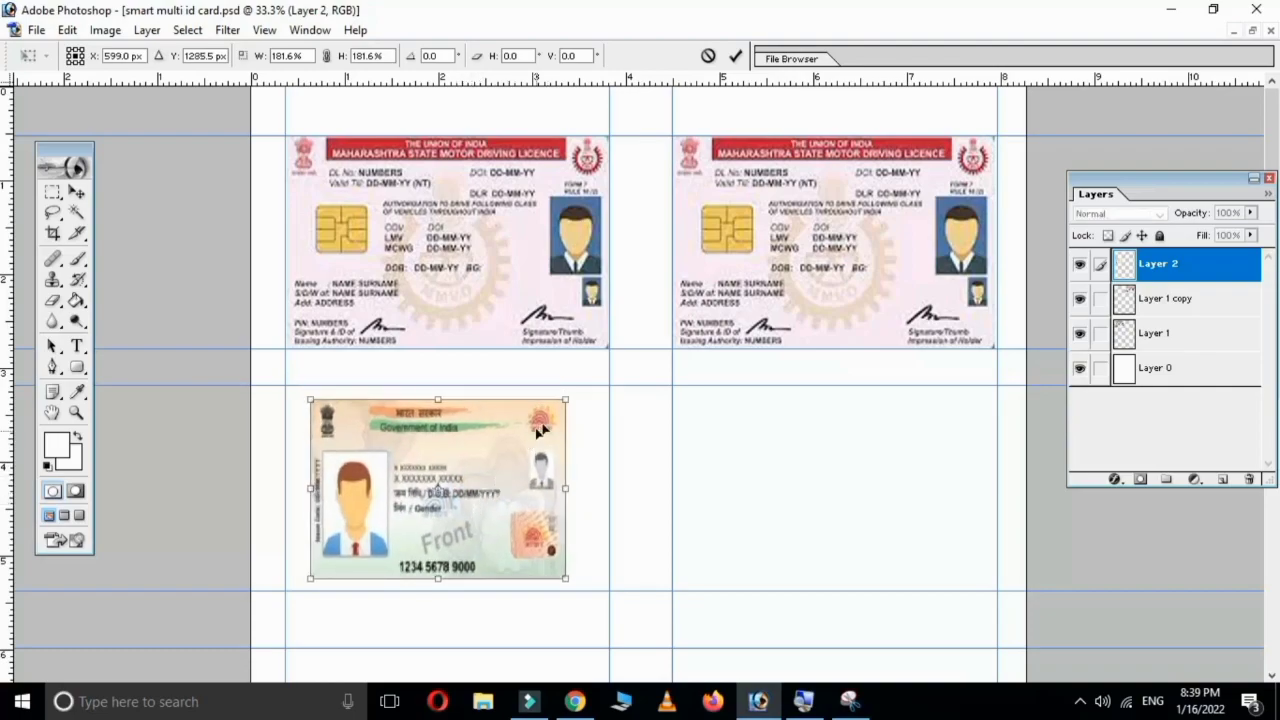
left_click_drag(563, 399, 580, 390)
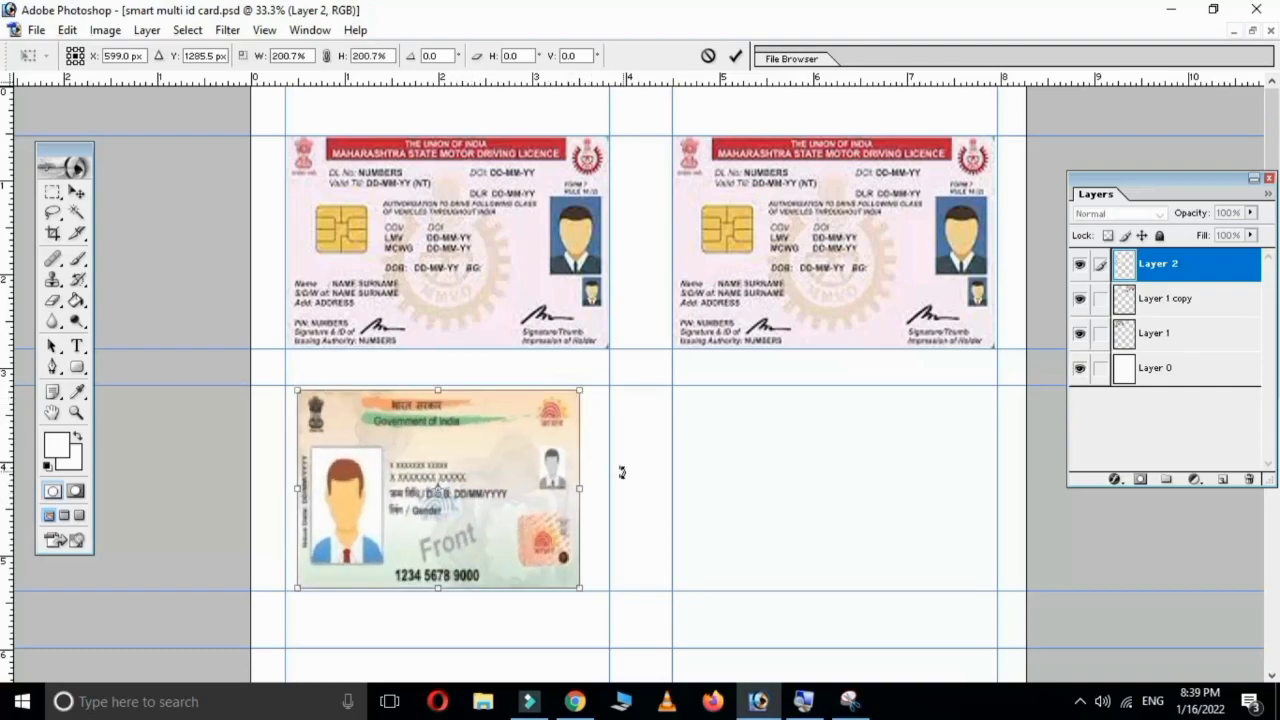
left_click_drag(582, 492, 610, 490)
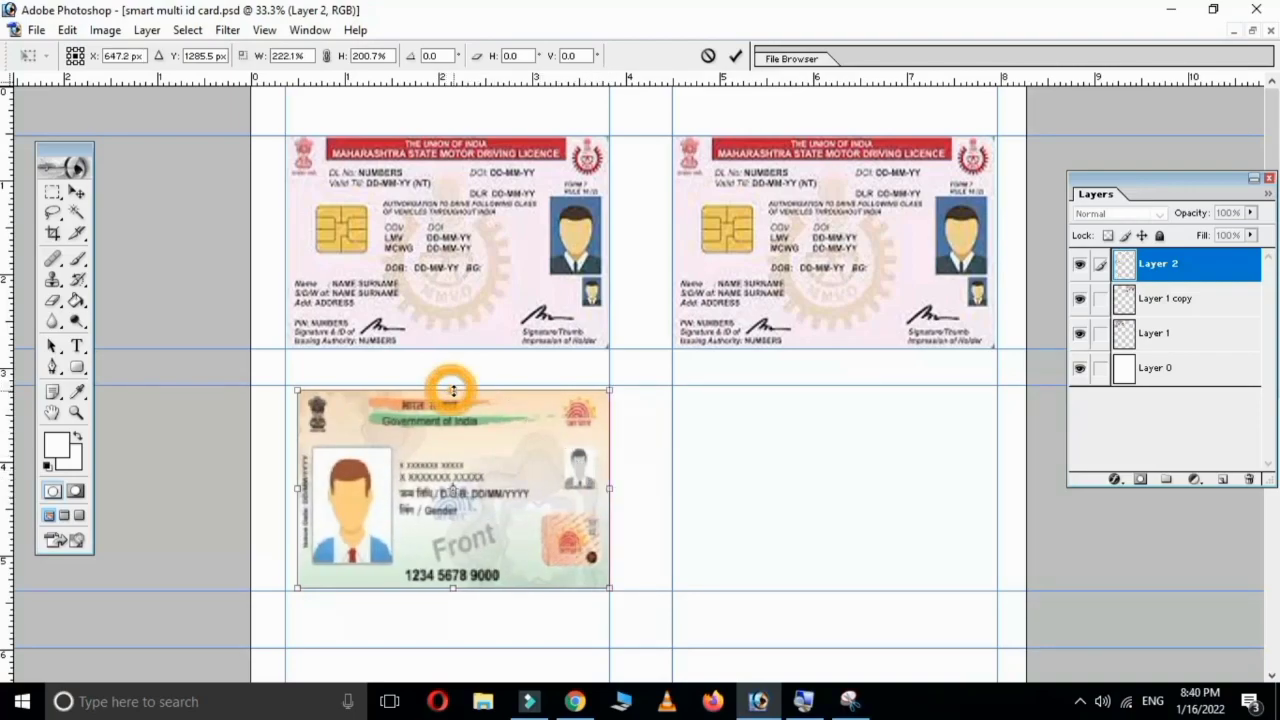
left_click_drag(452, 390, 452, 384)
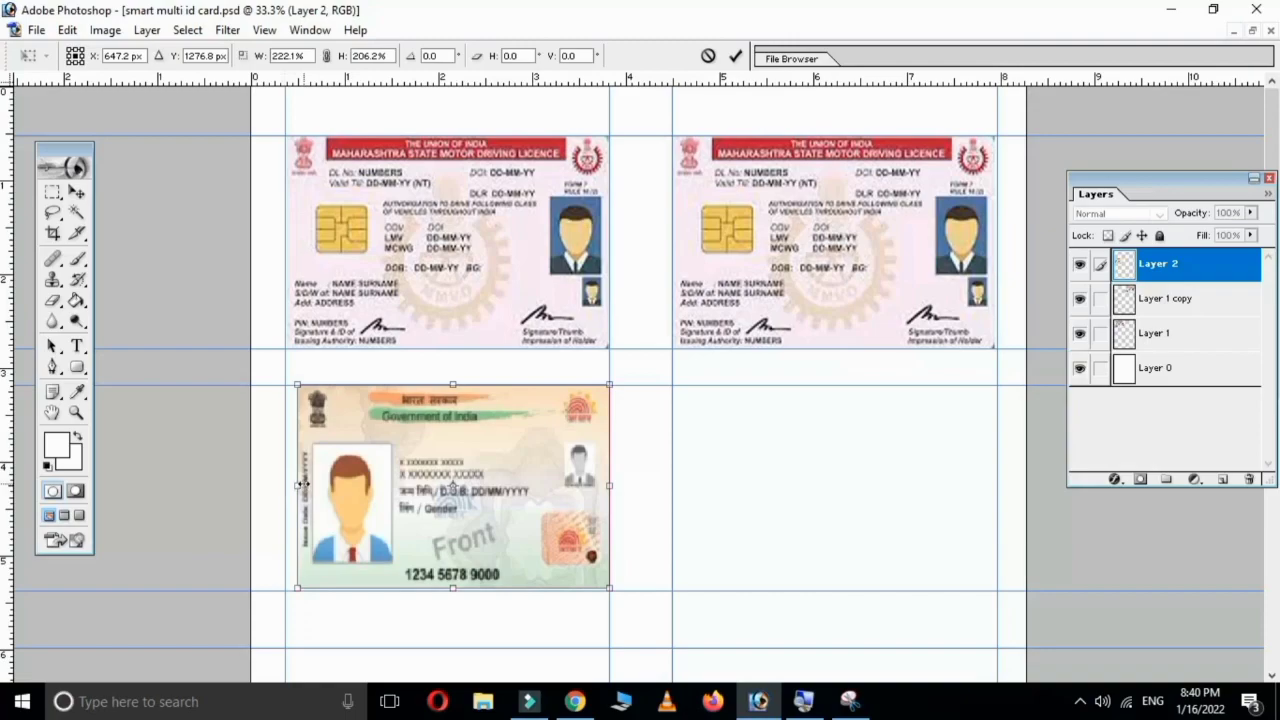
left_click_drag(296, 487, 285, 487)
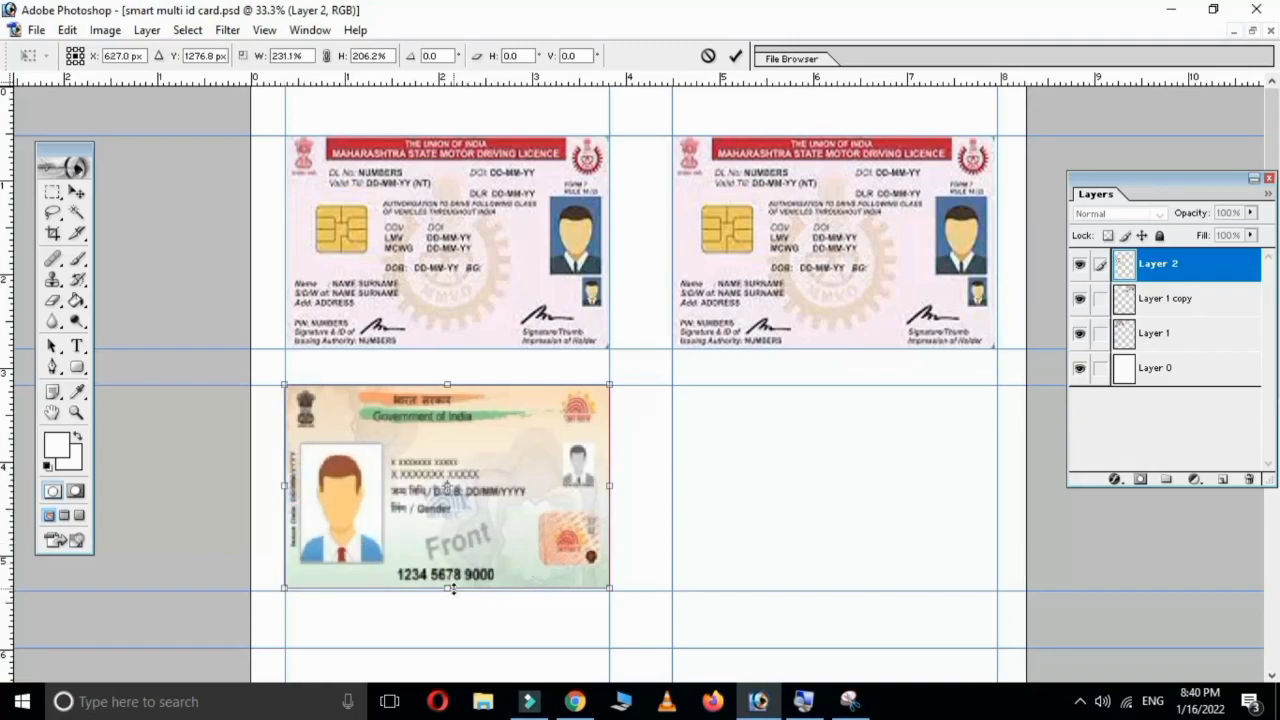
key("Down")
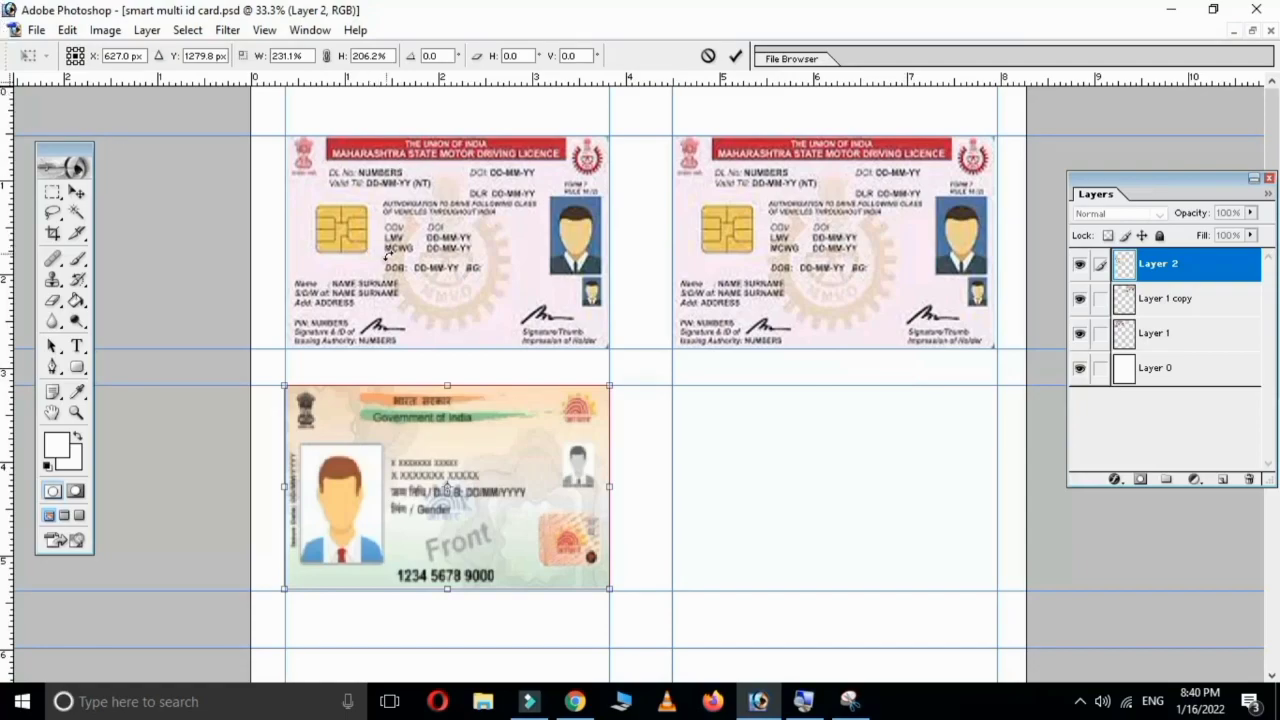
key("Return")
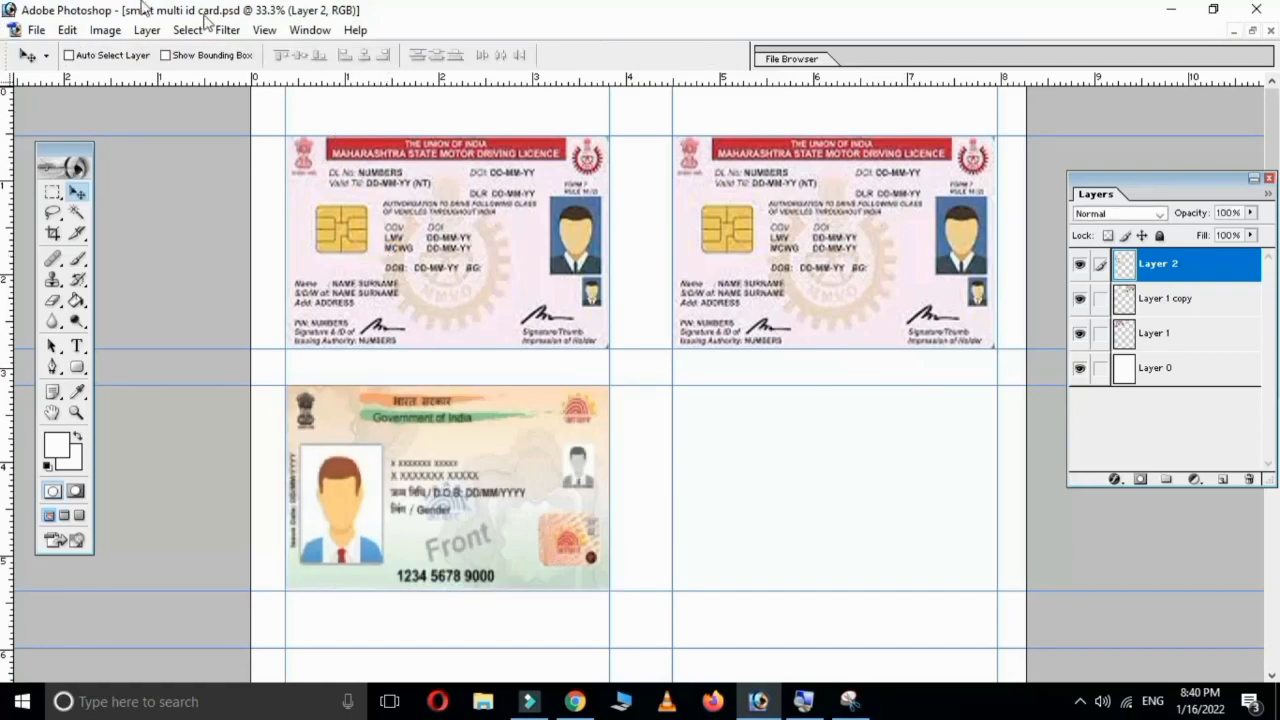
Step: Alt-drag a duplicate Aadhaar front (Layer 2 copy) into the lower-right guide cell
right_click(451, 444)
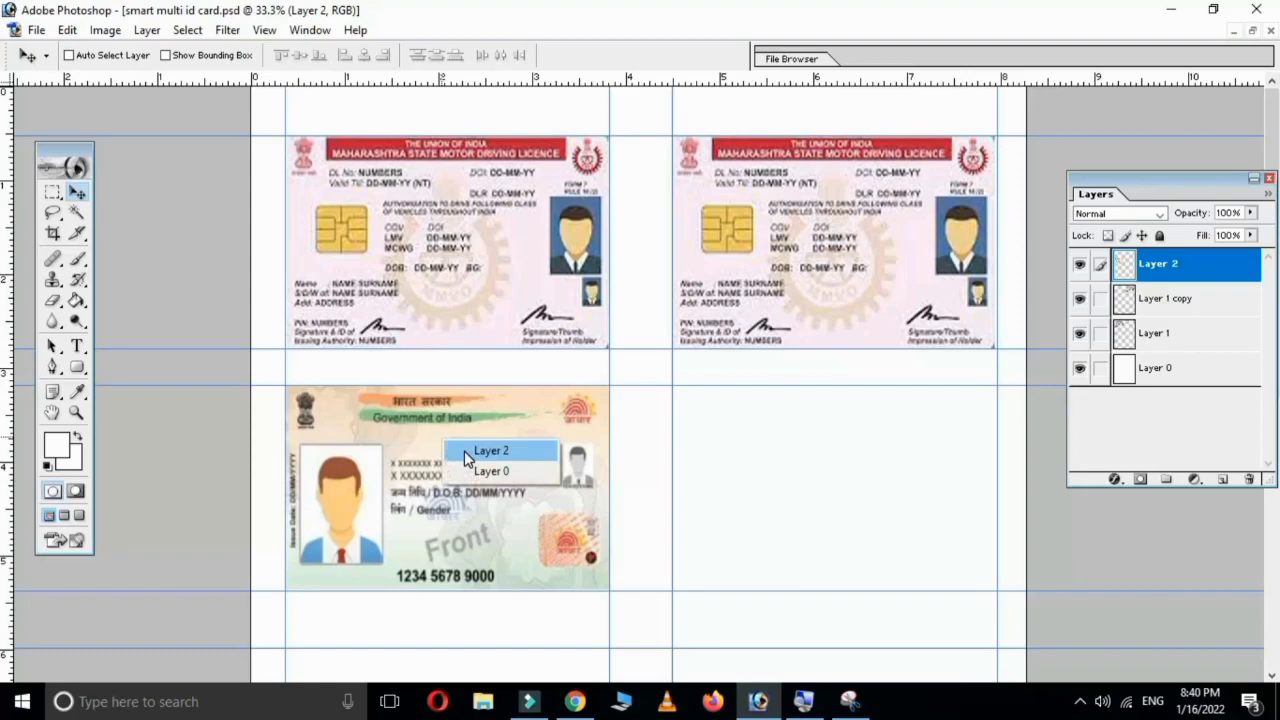
left_click(466, 453)
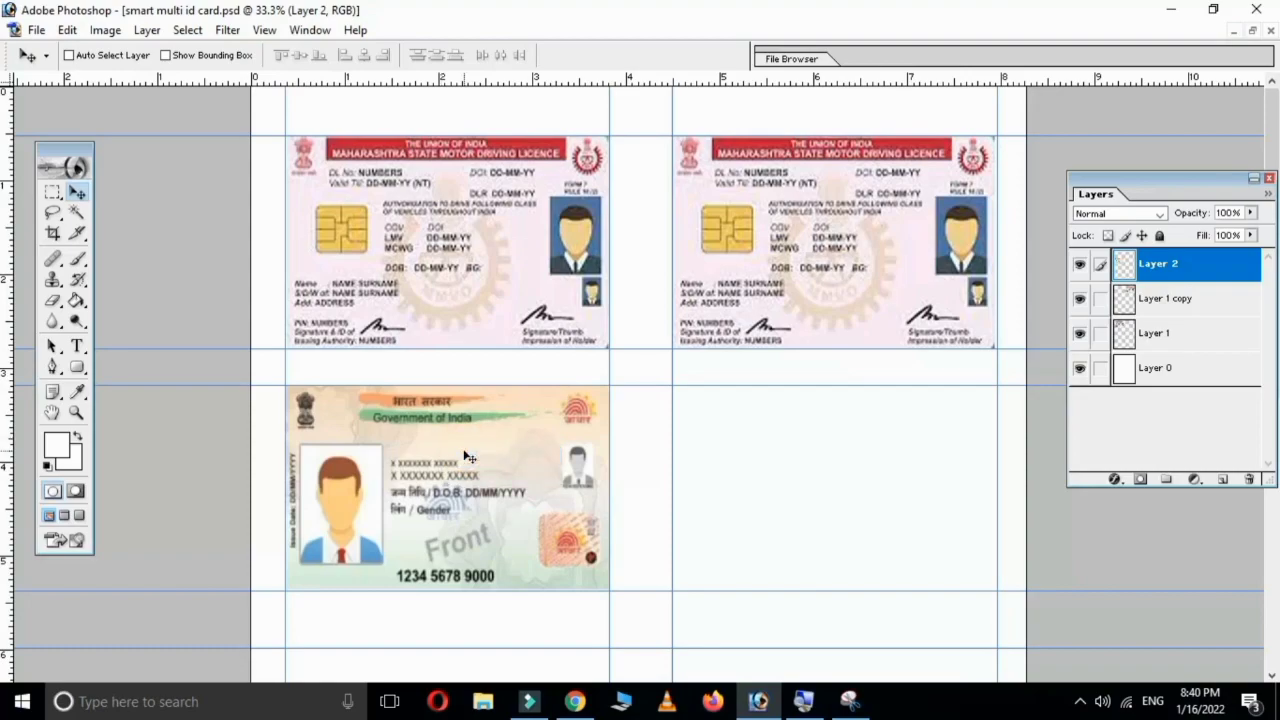
left_click_drag(464, 455, 852, 457)
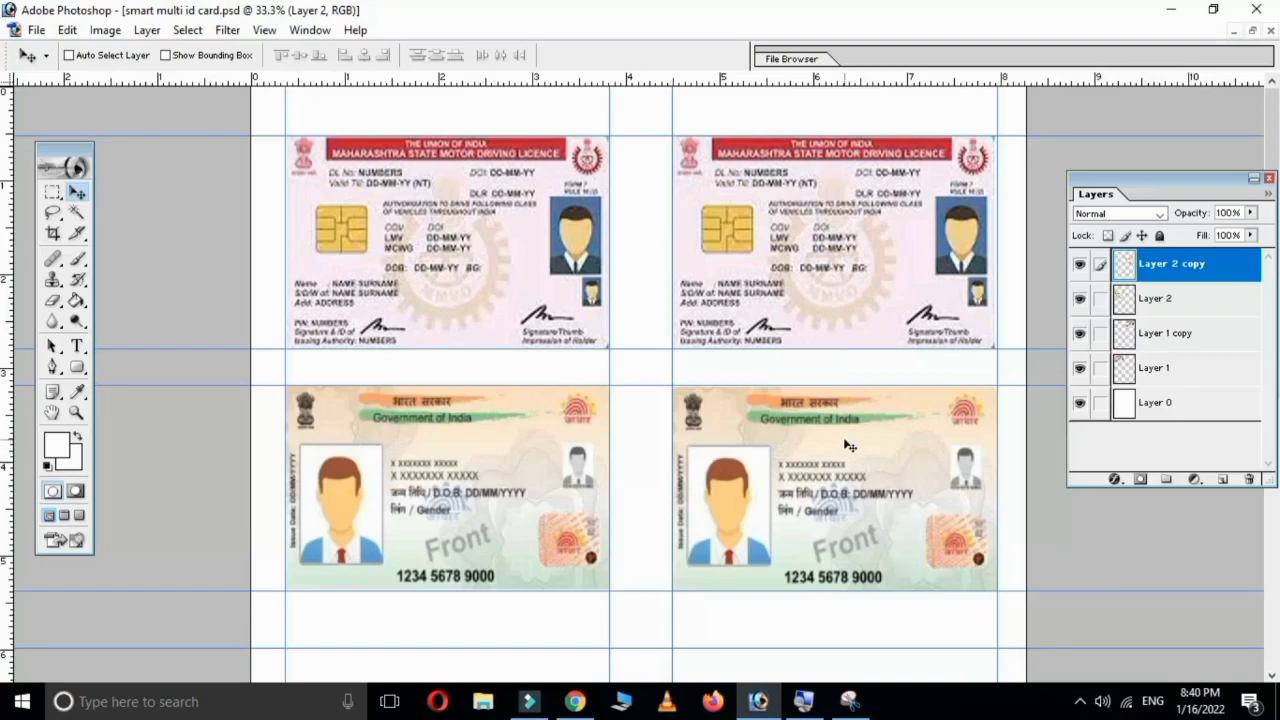
scroll(848, 445, "down", 3)
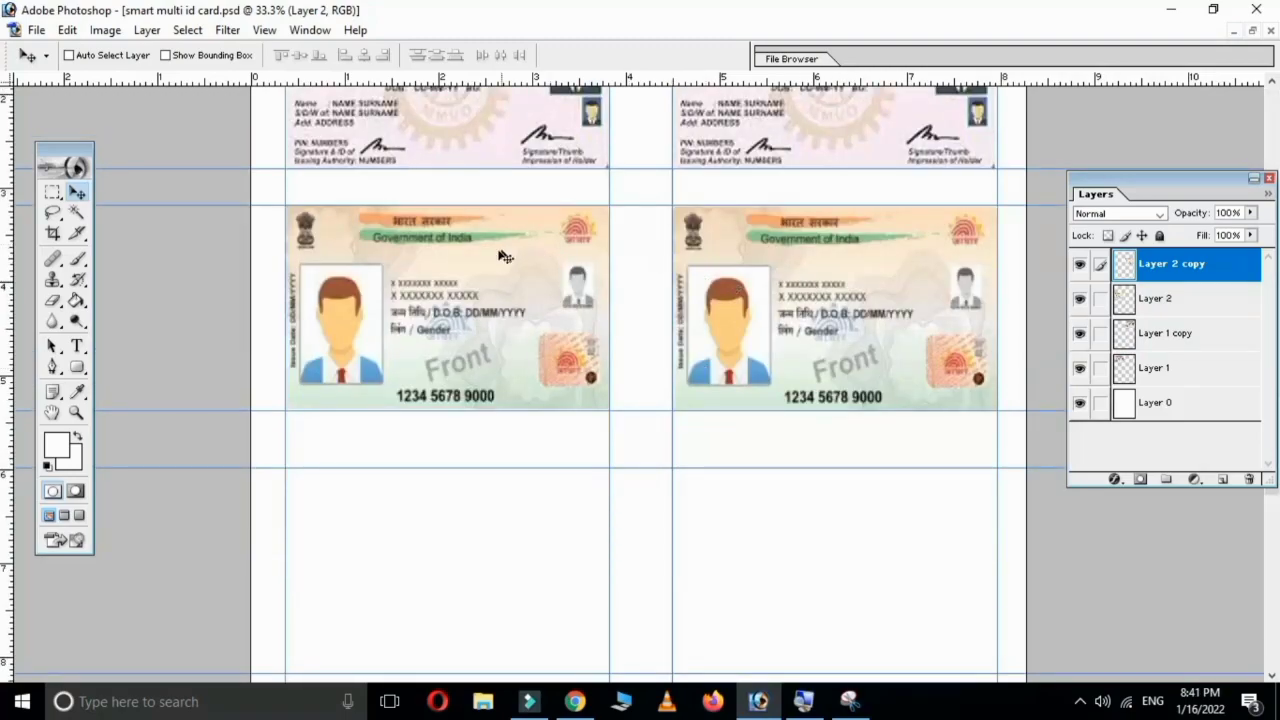
scroll(929, 384, "down", 1)
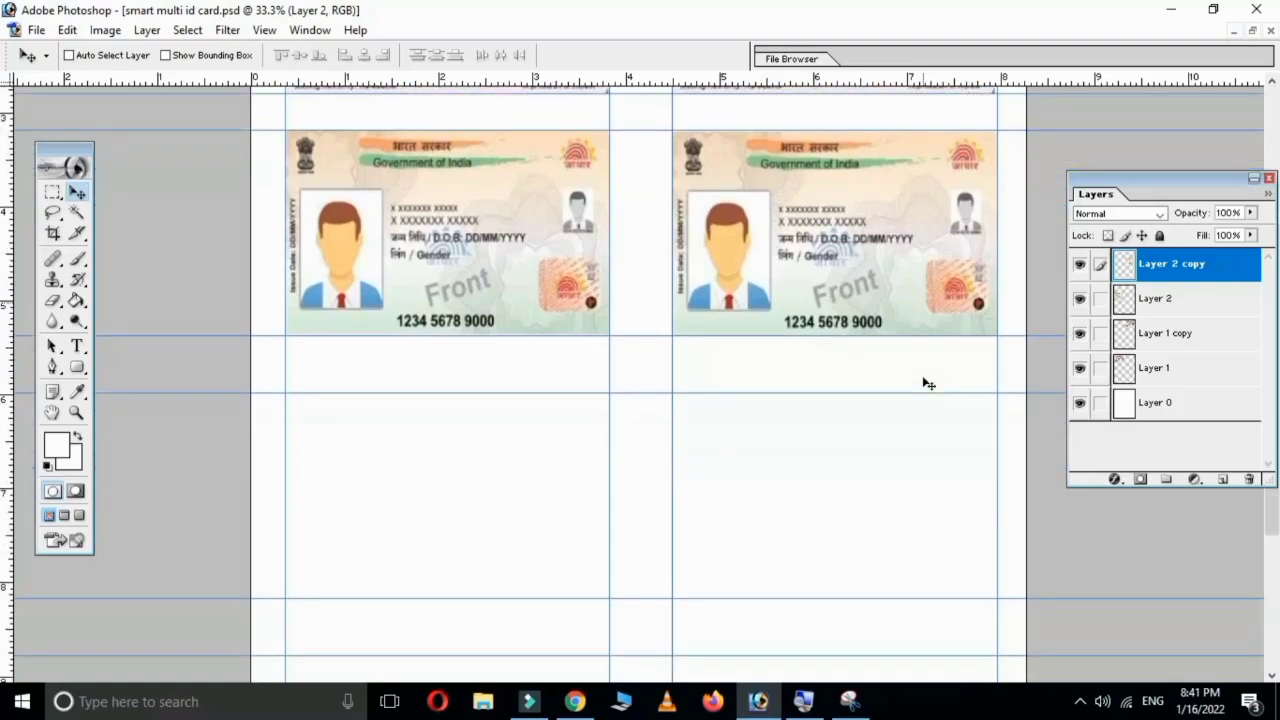
scroll(929, 384, "down", 2)
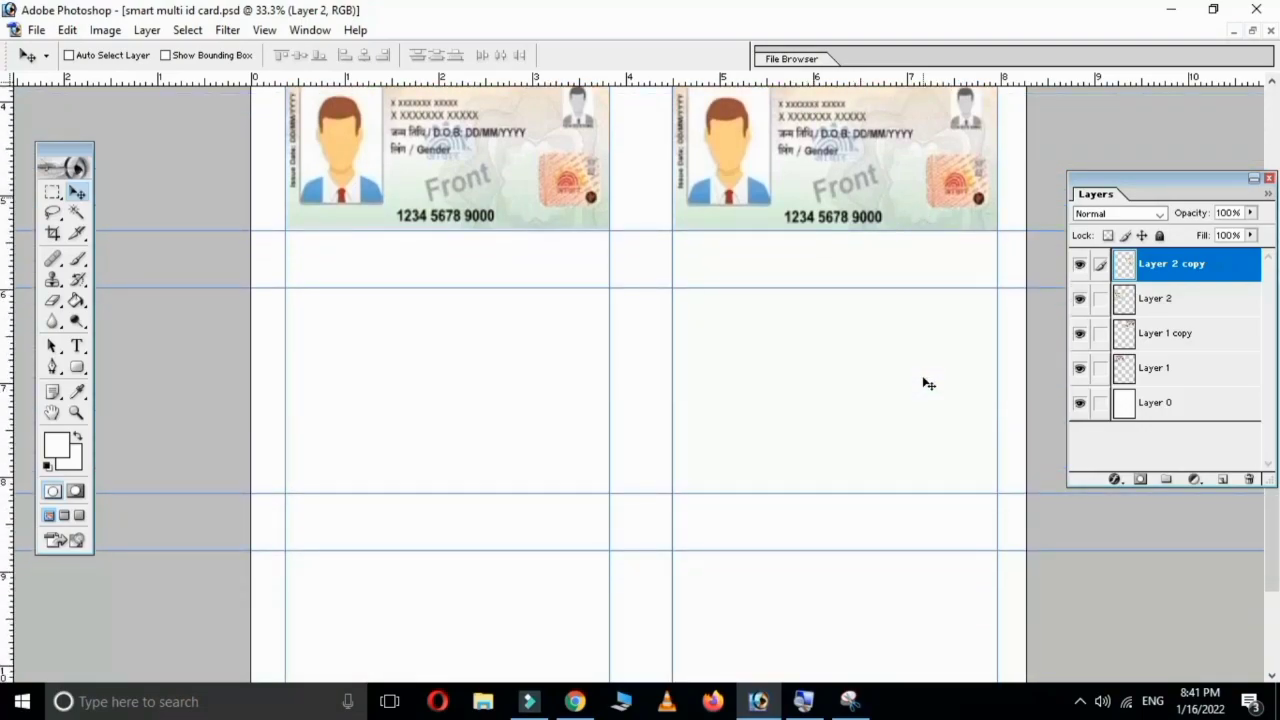
scroll(929, 384, "up", 1)
scroll(929, 384, "up", 1)
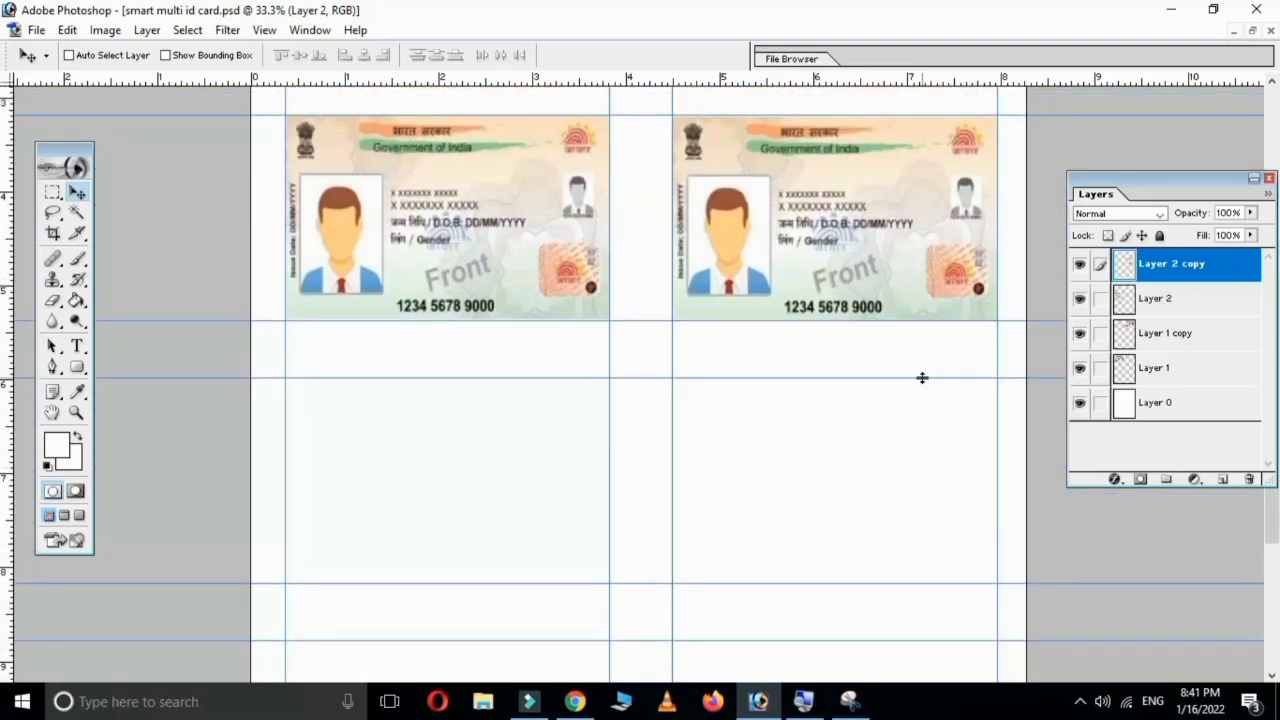
Step: Open PAN-Sample.jpg and crop it to the card, removing the white margins
key("ctrl+o")
left_click(697, 212)
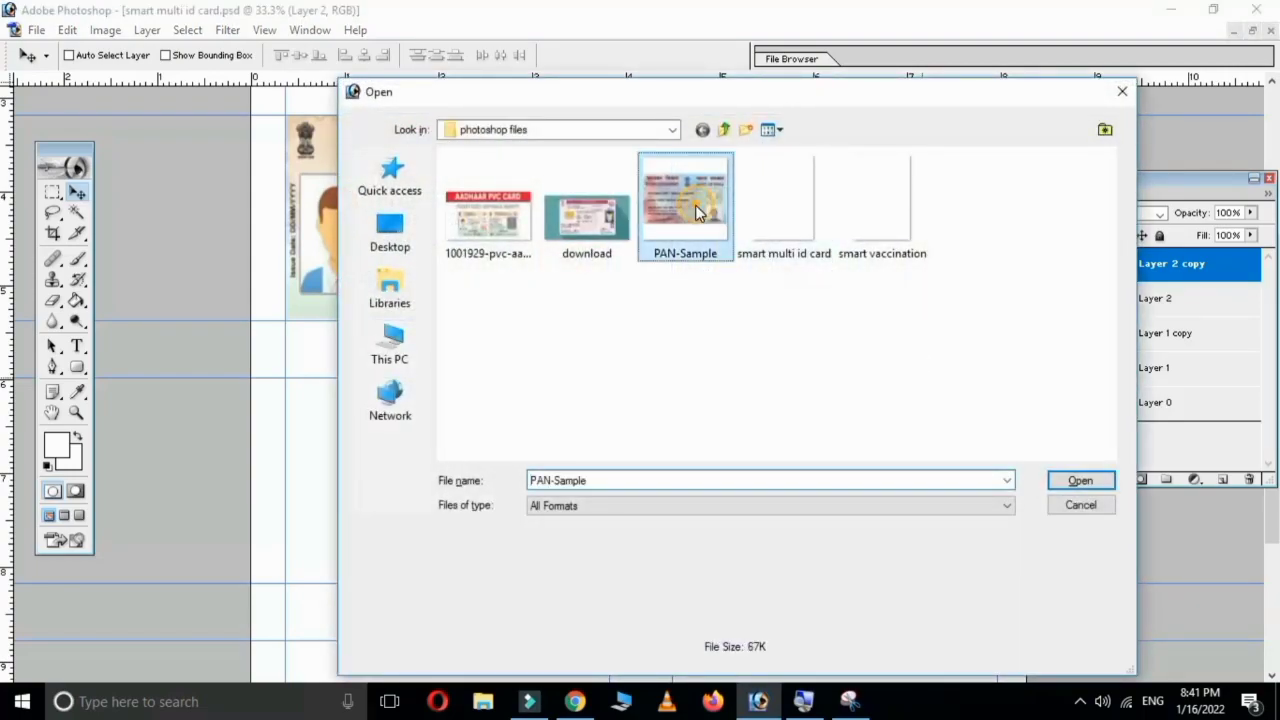
left_click(1080, 482)
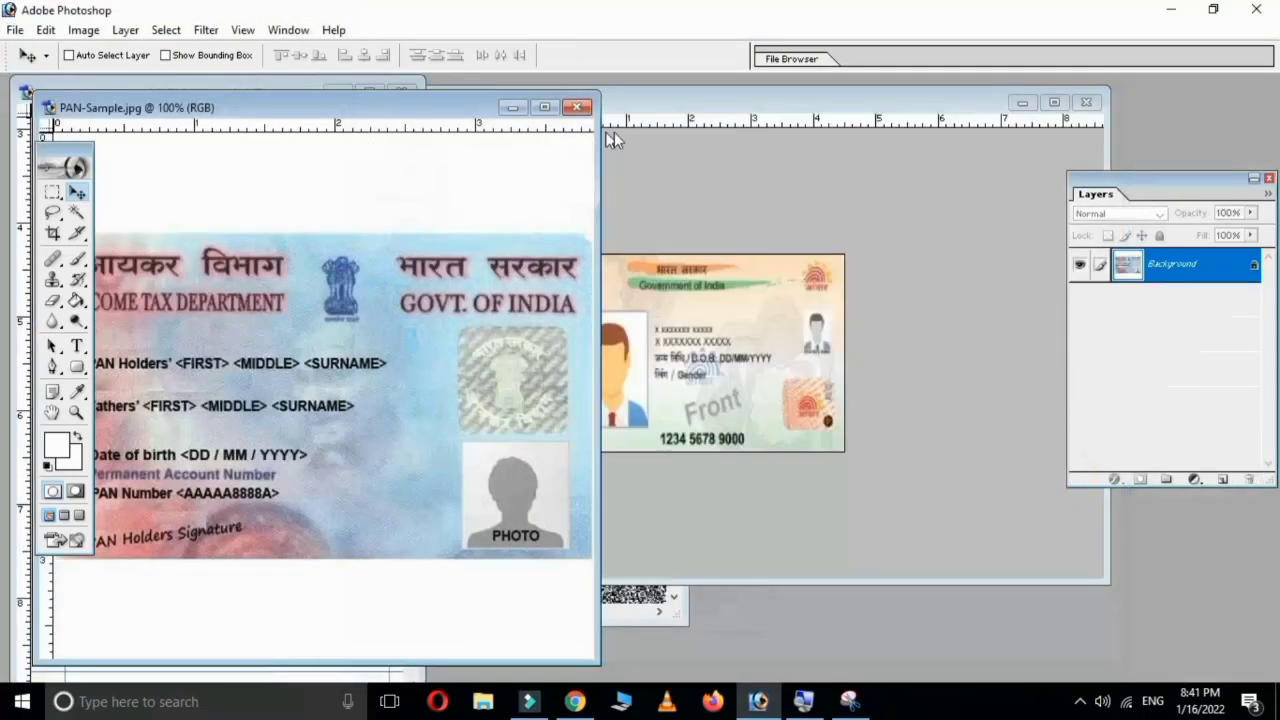
left_click(544, 107)
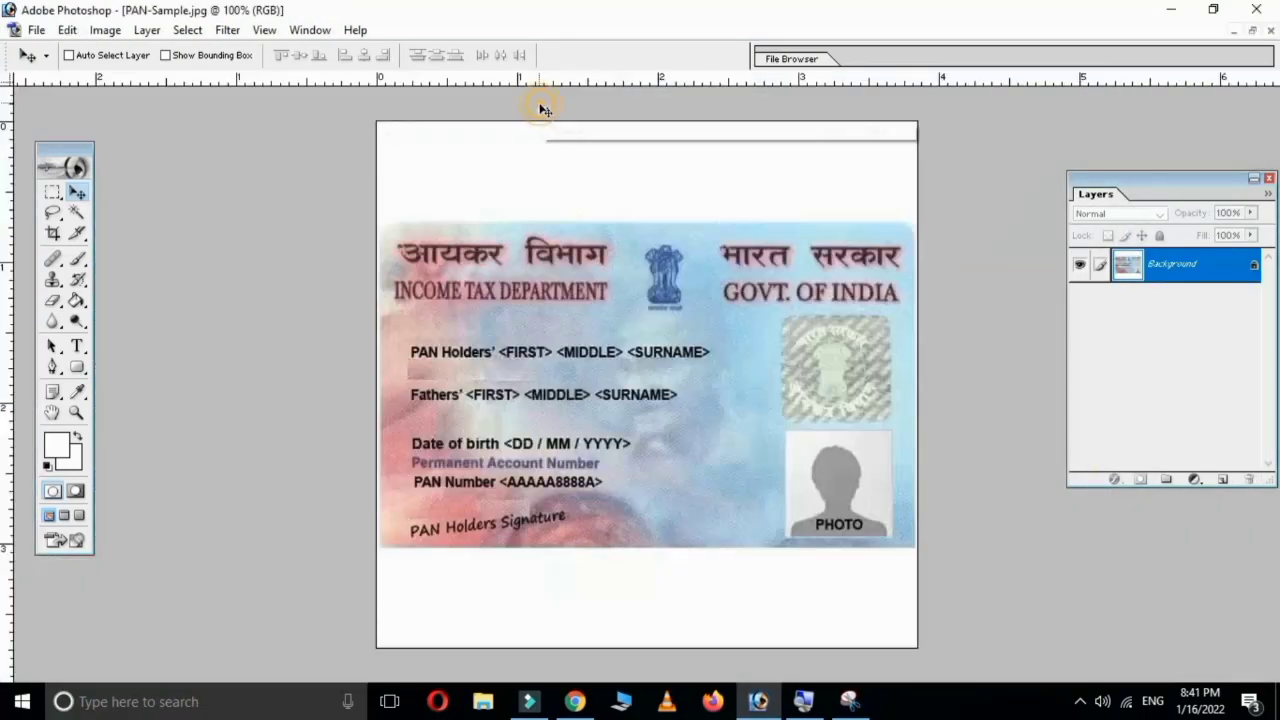
left_click(46, 233)
mouse_move(380, 220)
left_mouse_down()
mouse_move(563, 305)
mouse_move(910, 545)
left_mouse_up()
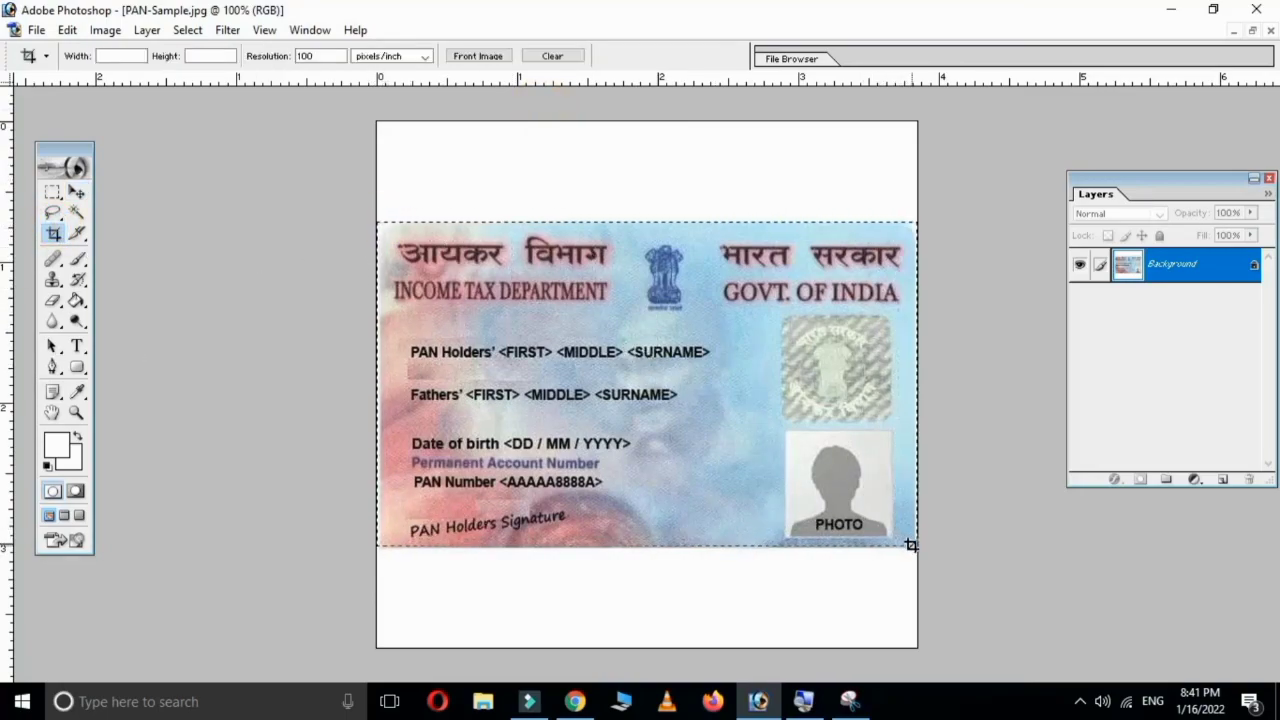
key("Return")
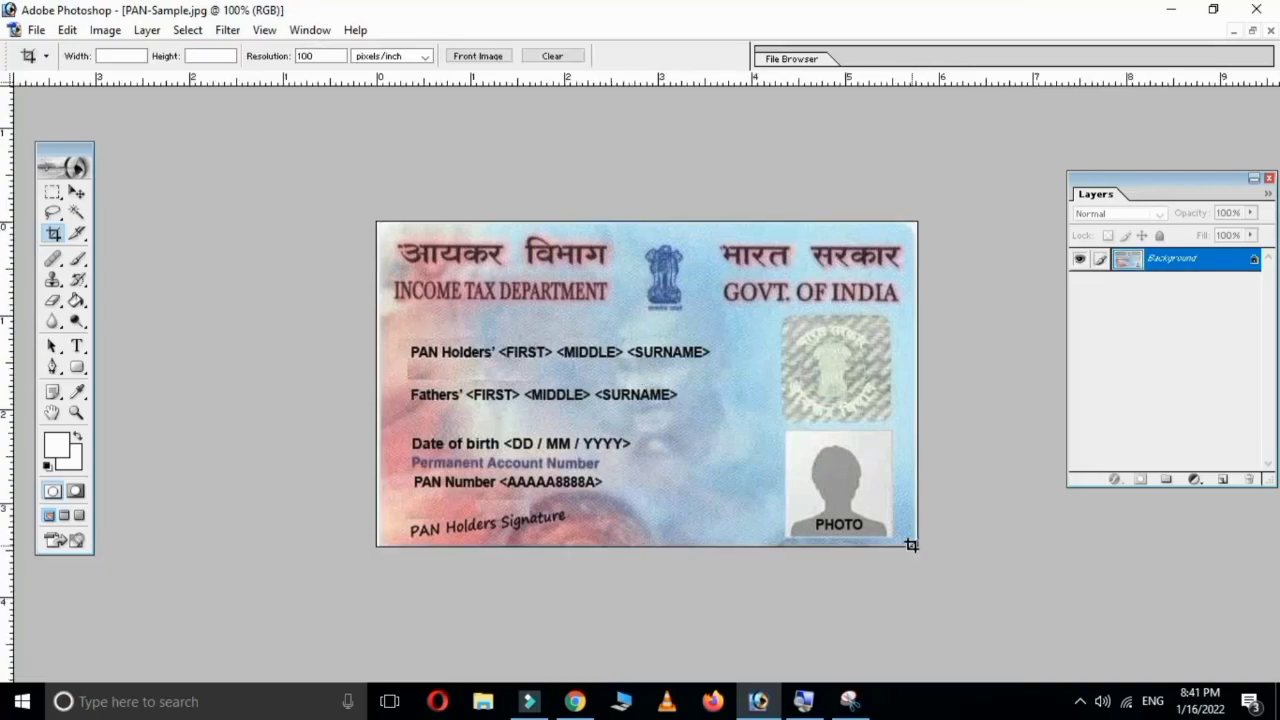
Step: Close the Aadhaar and driving licence source images without saving, and place PAN-Sample beside the sheet
left_click(1251, 30)
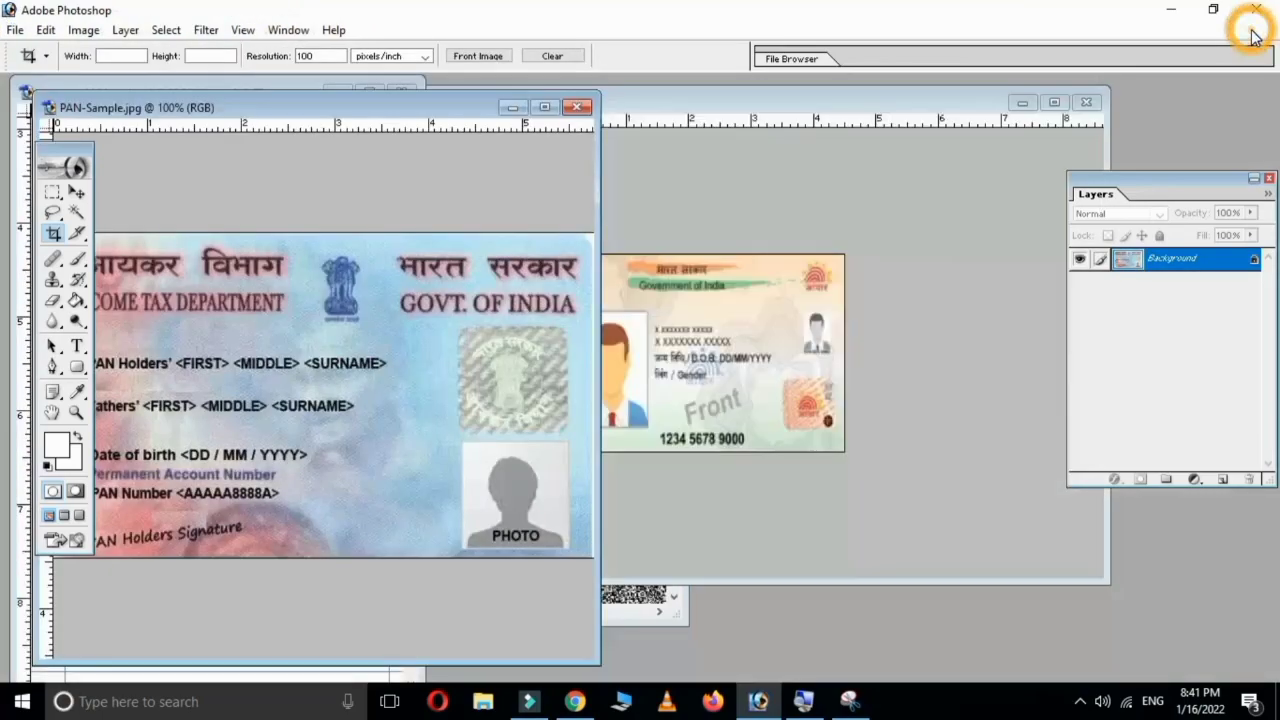
left_click(1086, 102)
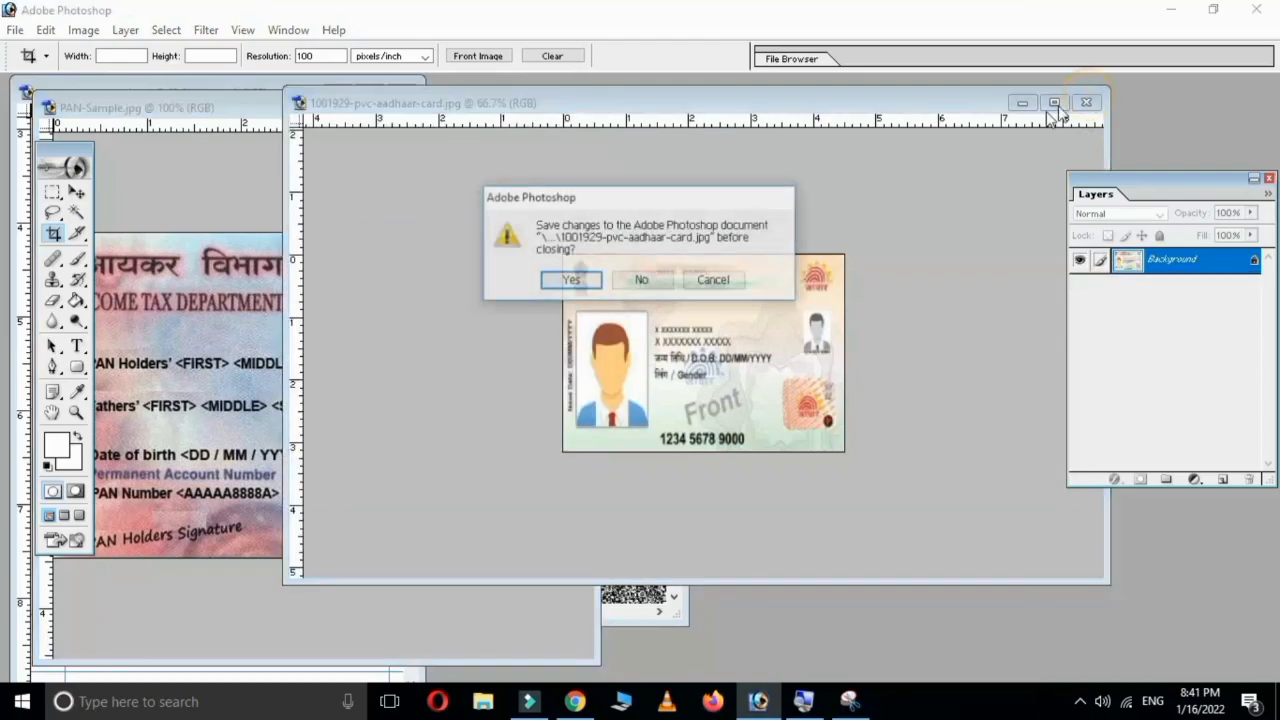
left_click(655, 280)
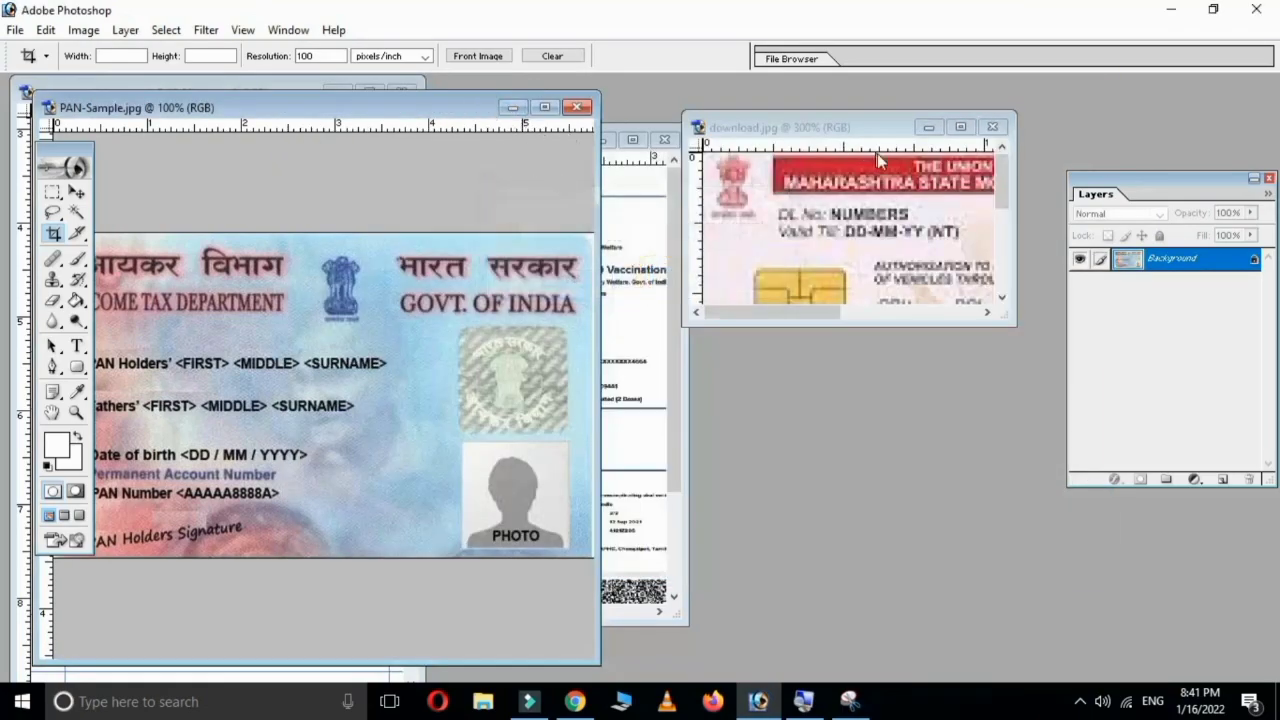
left_click(992, 127)
left_click(642, 276)
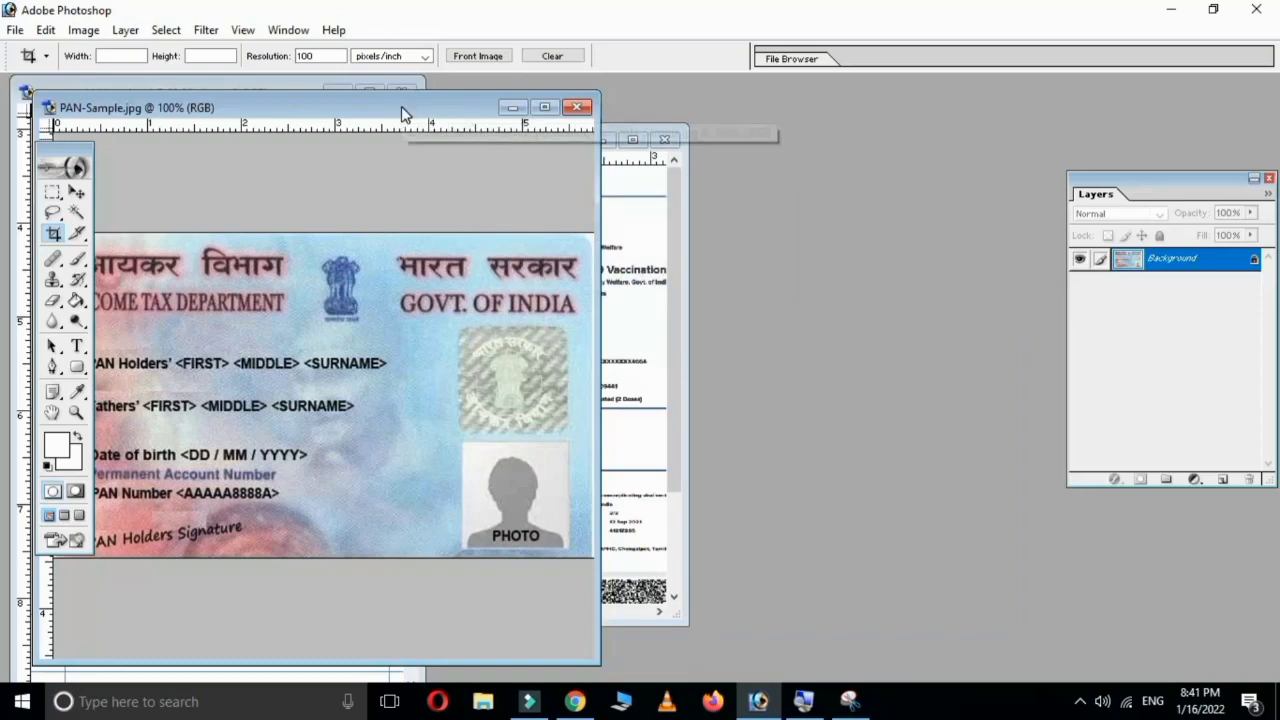
left_click_drag(401, 106, 1025, 73)
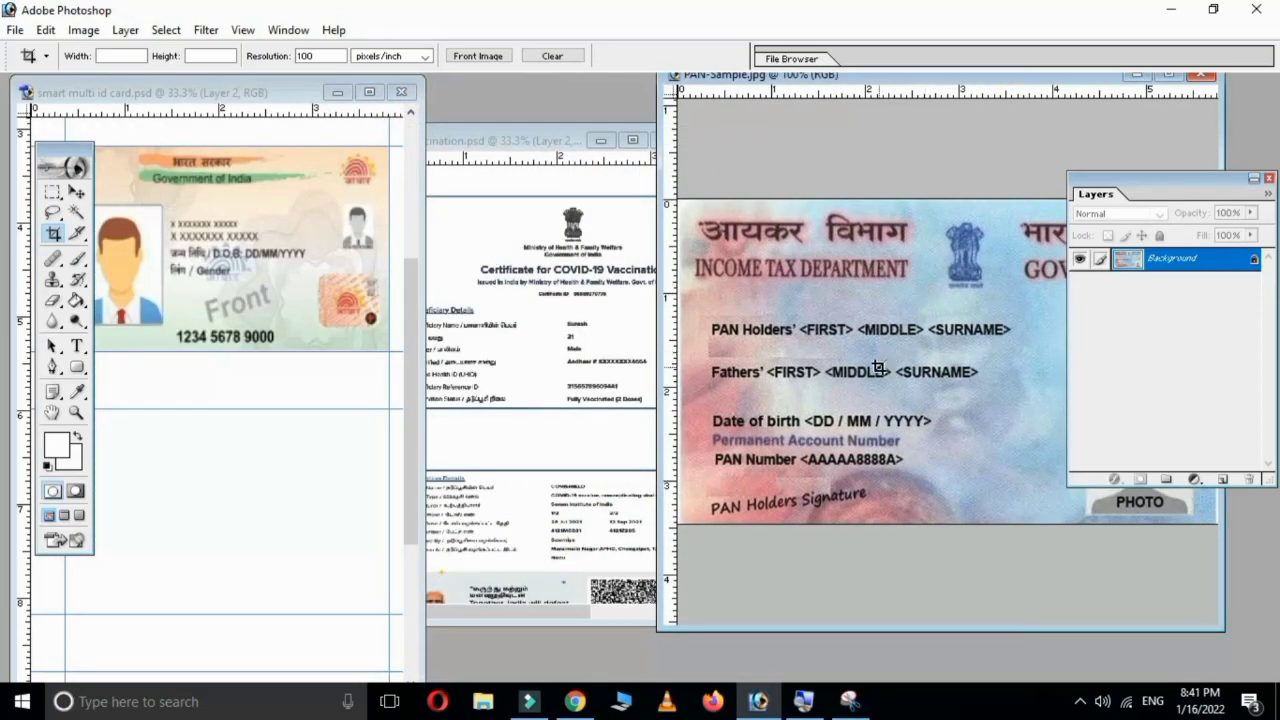
Step: Move the PAN card onto the multi ID sheet as Layer 3, in the left cell
key("v")
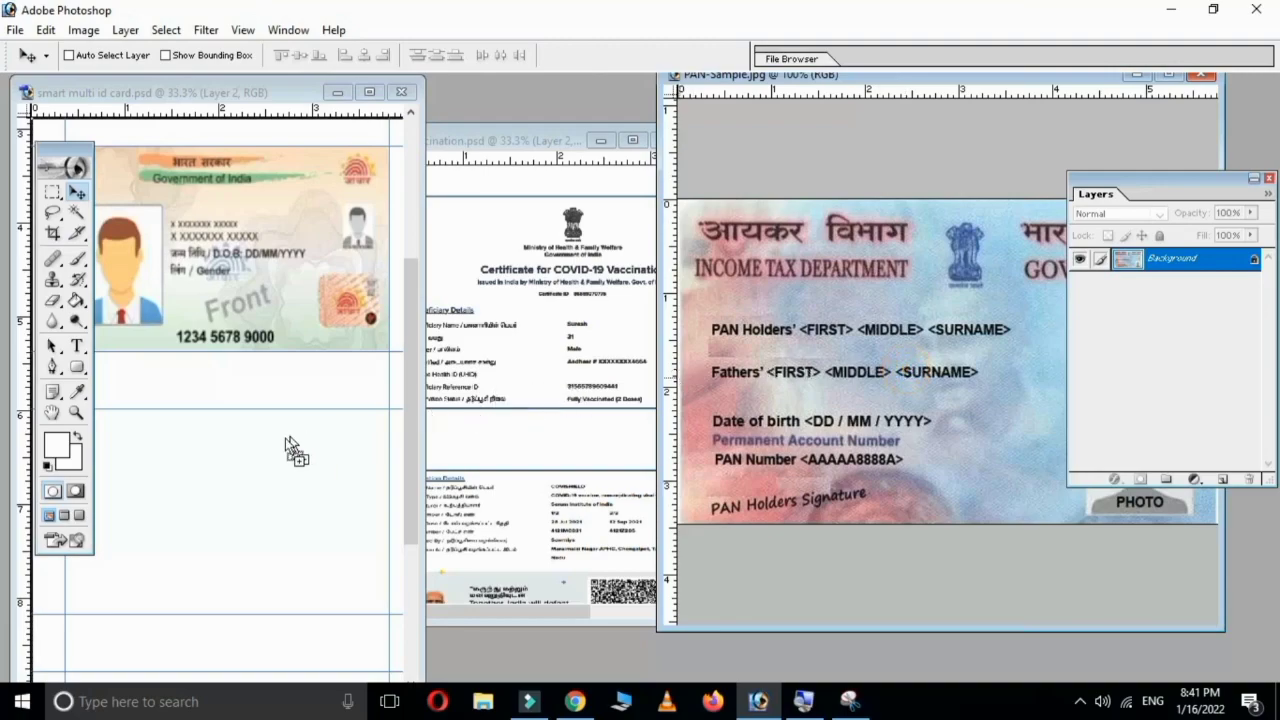
left_click_drag(910, 373, 180, 480)
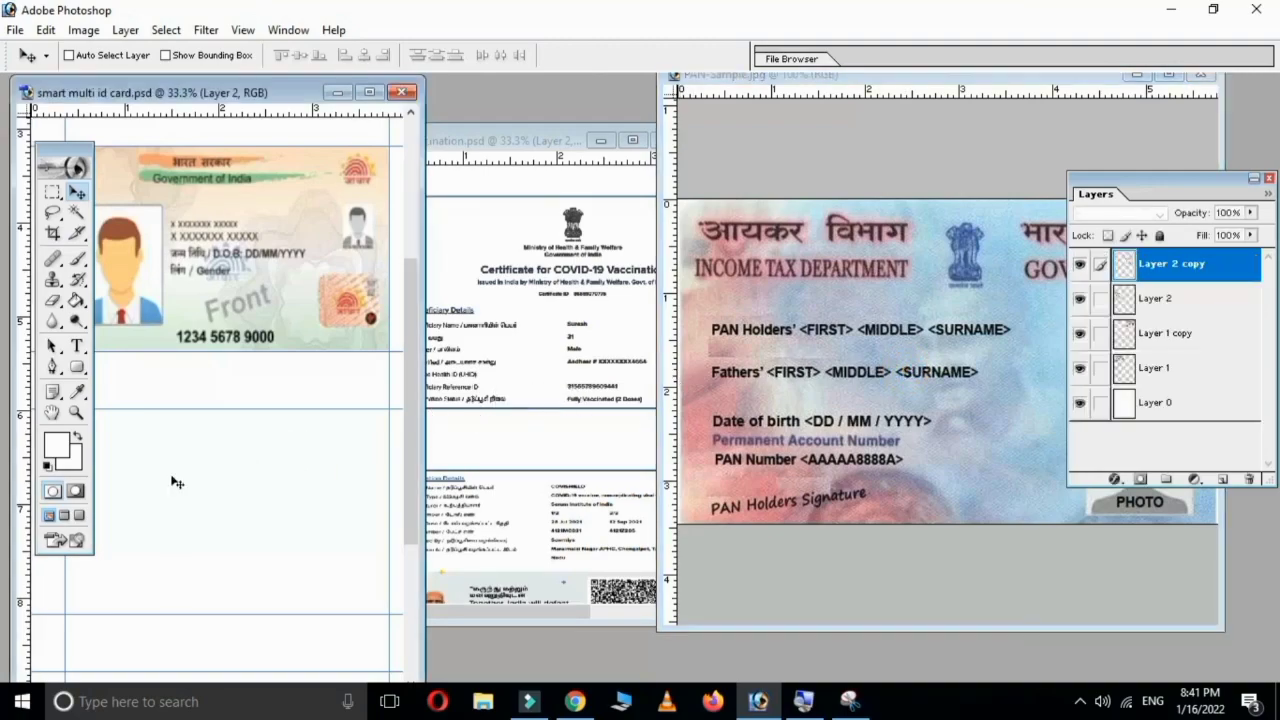
left_click(369, 92)
right_click(402, 417)
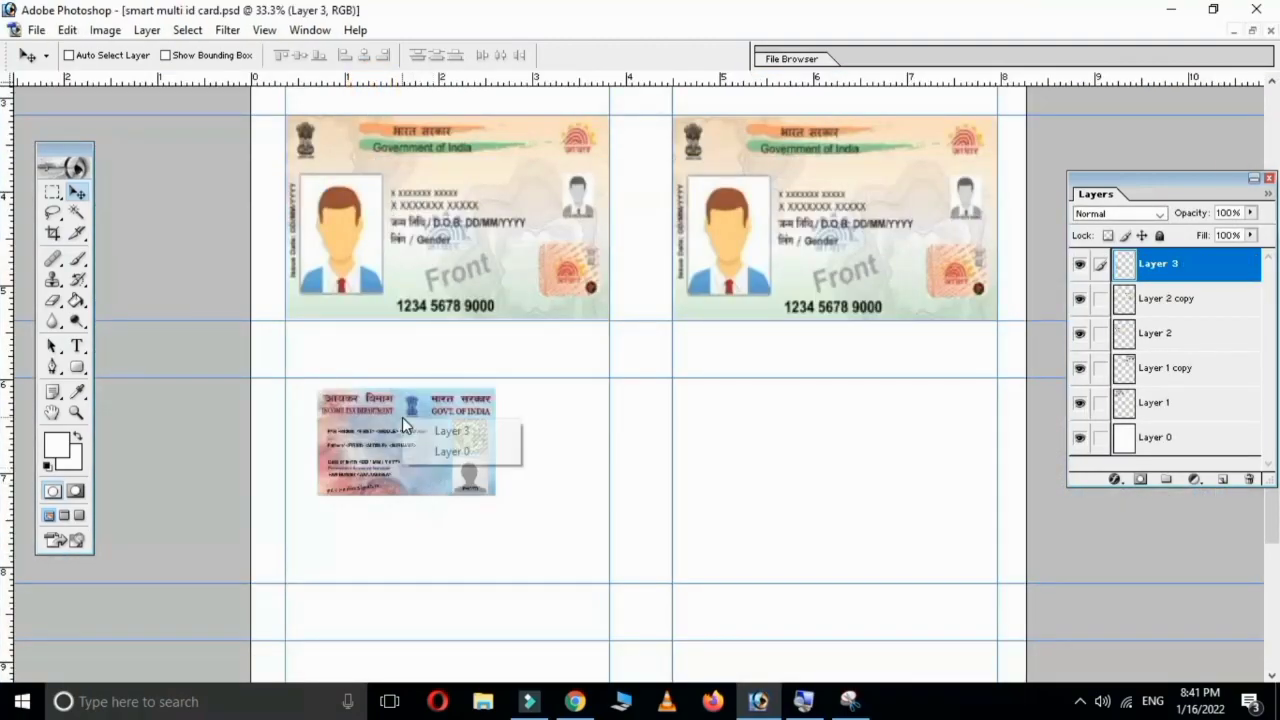
left_click(429, 430)
left_click_drag(422, 443, 447, 472)
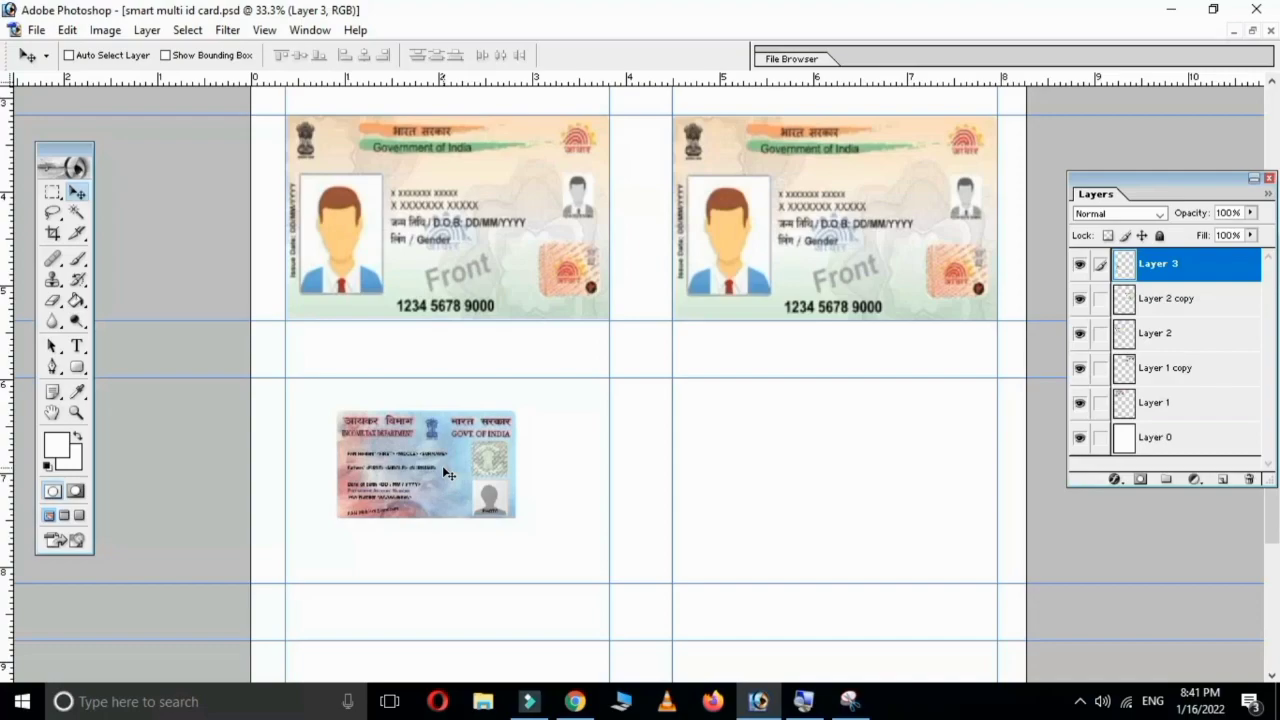
Step: Free-transform the PAN card on Layer 3 to fill the left cell guides and commit
key("ctrl+t")
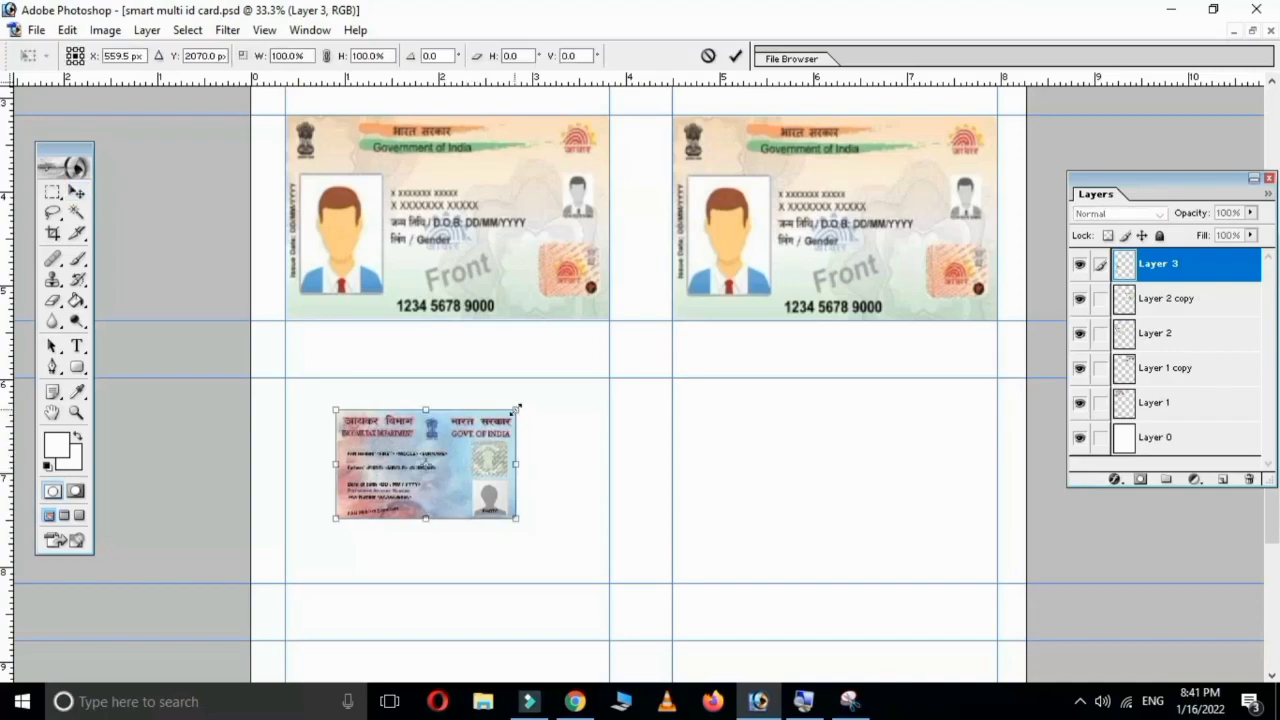
left_click_drag(517, 408, 552, 401)
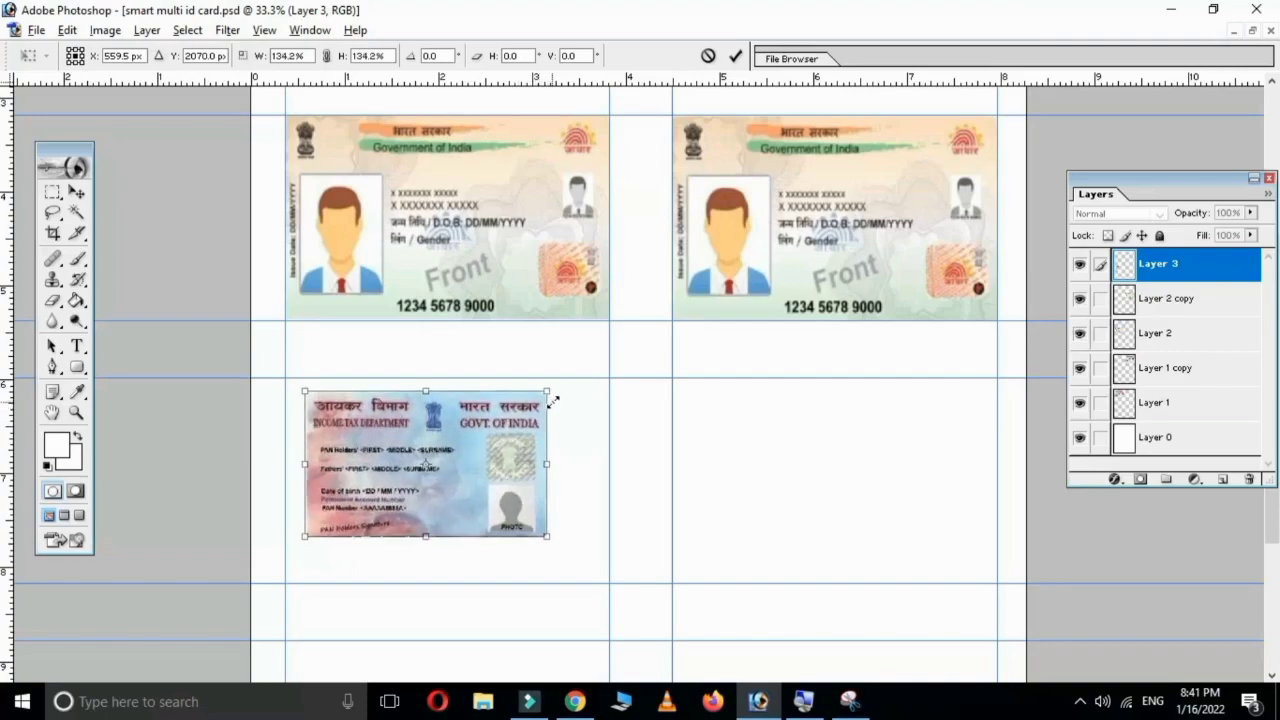
left_click_drag(497, 456, 506, 473)
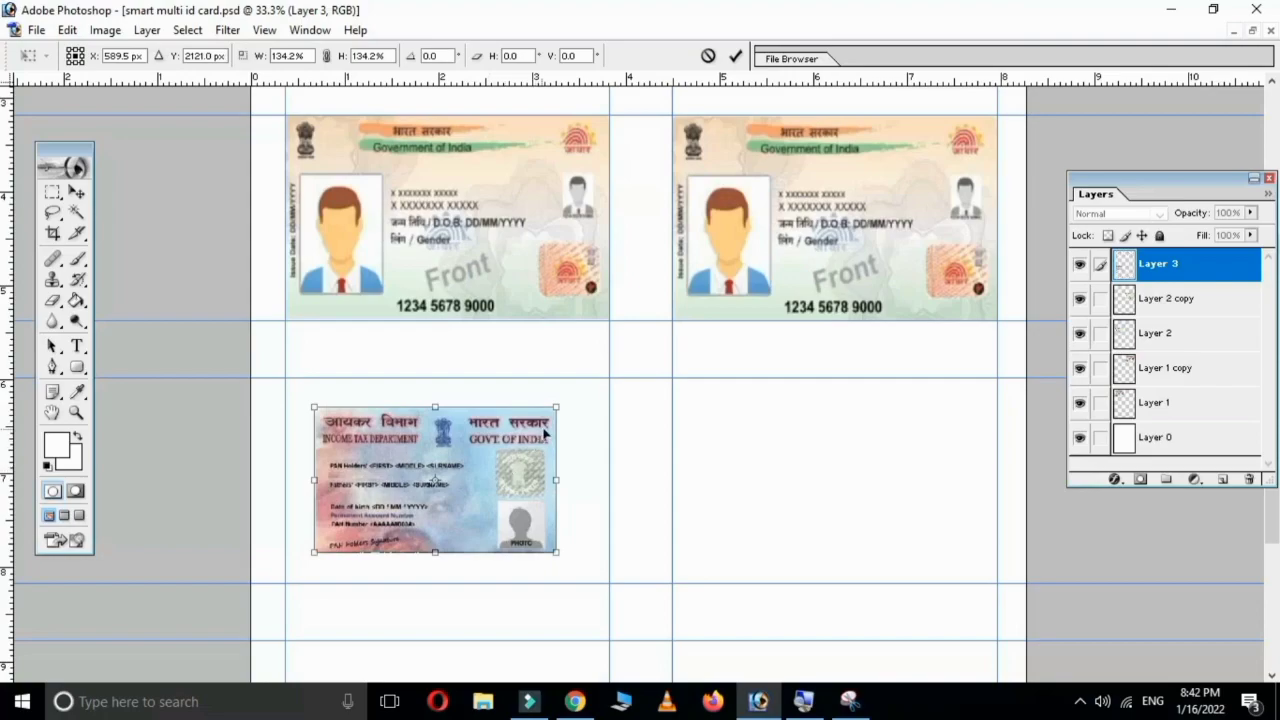
left_click_drag(553, 408, 585, 390)
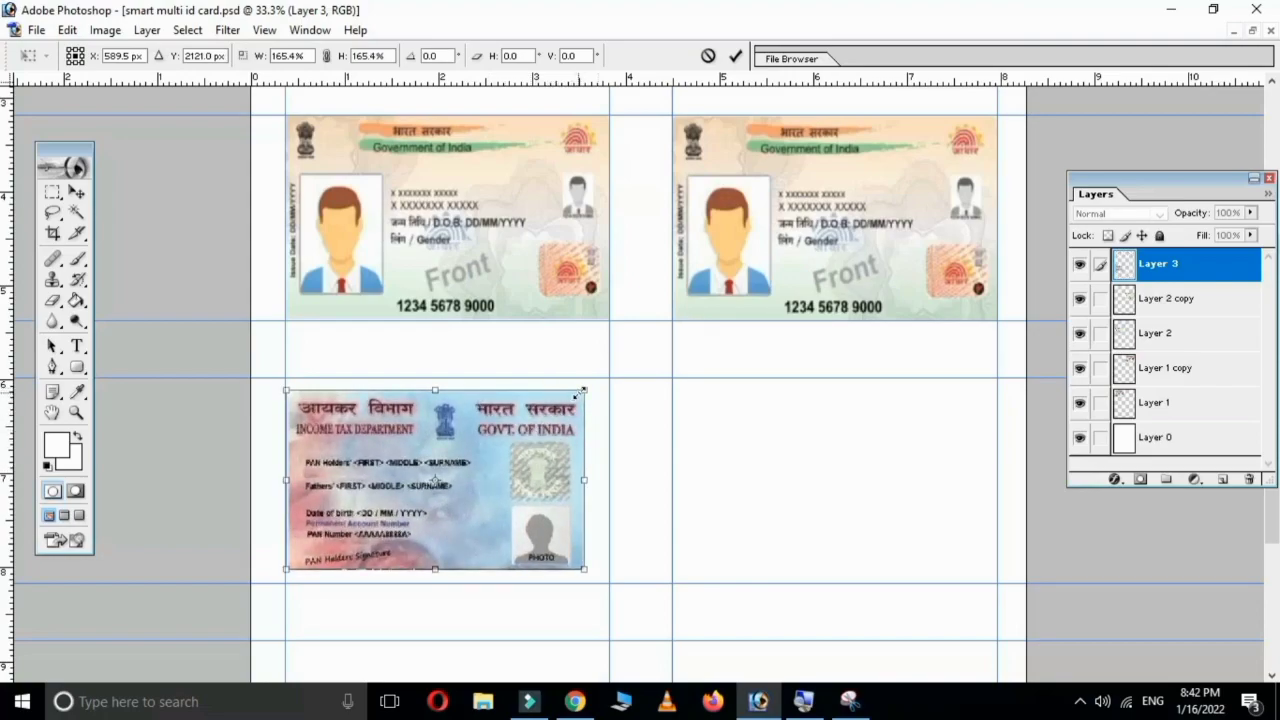
left_click_drag(582, 391, 604, 380)
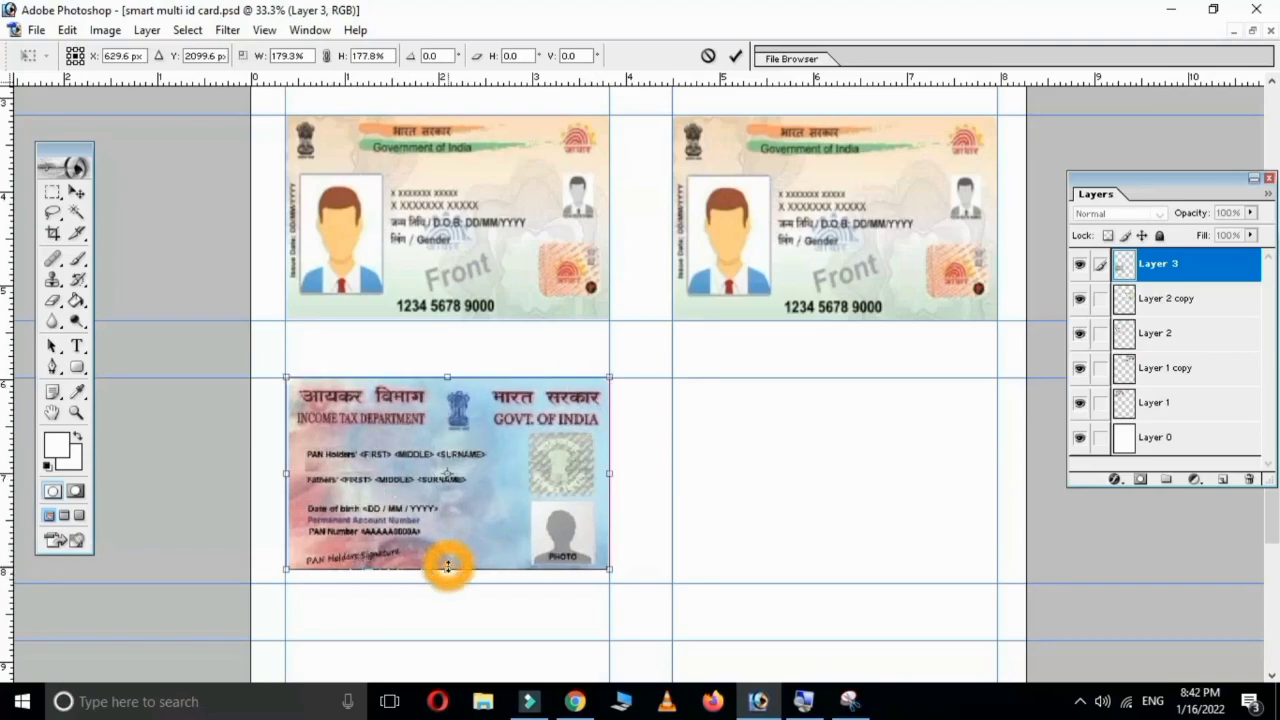
left_click_drag(448, 568, 450, 577)
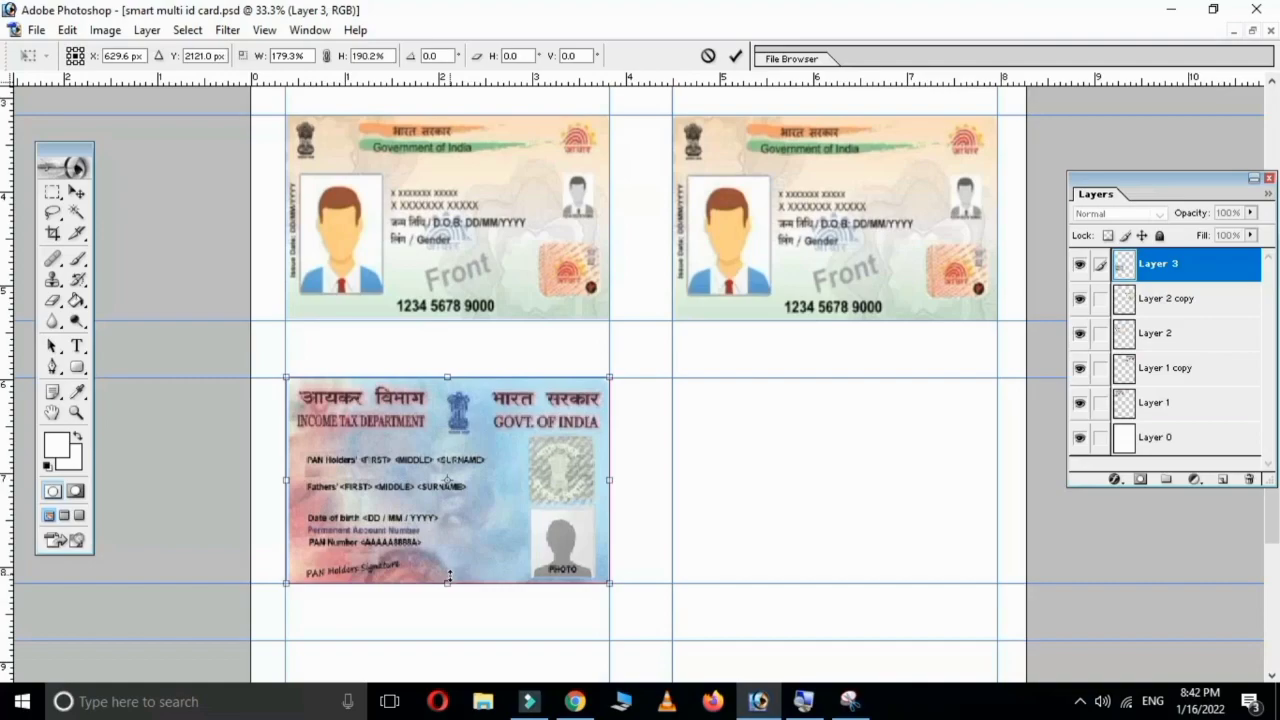
left_click_drag(291, 479, 289, 479)
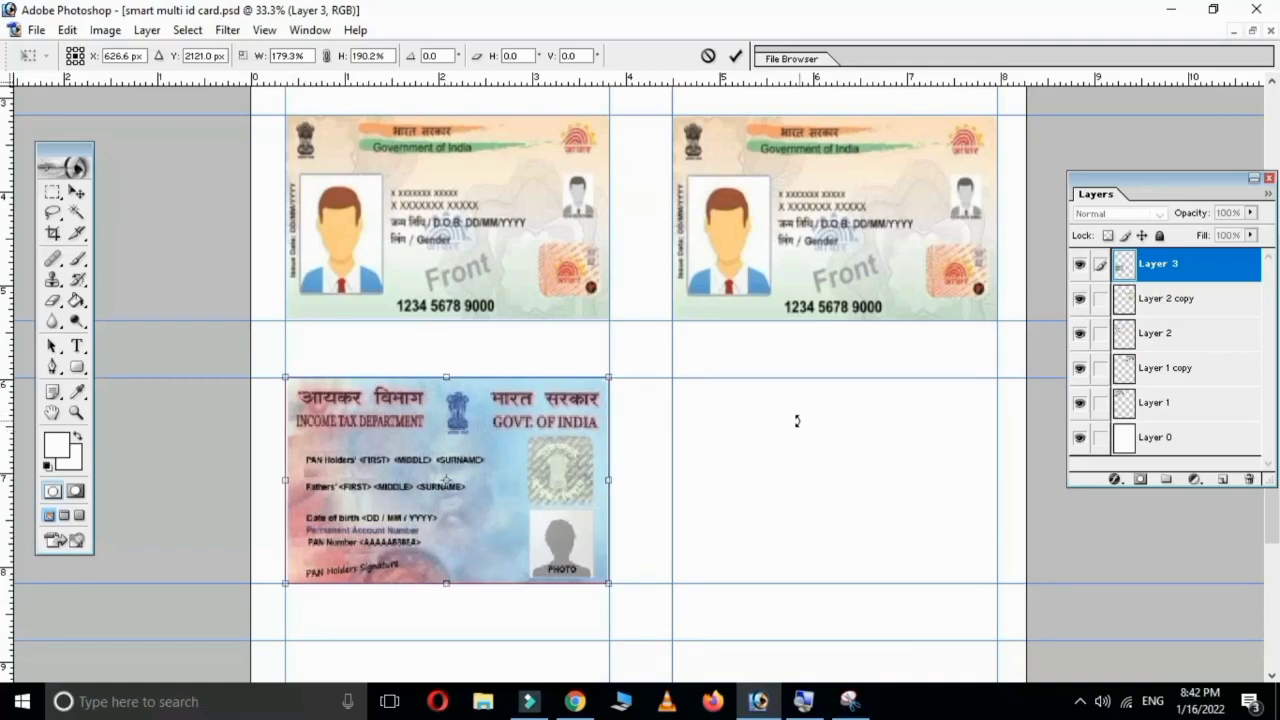
key("Return")
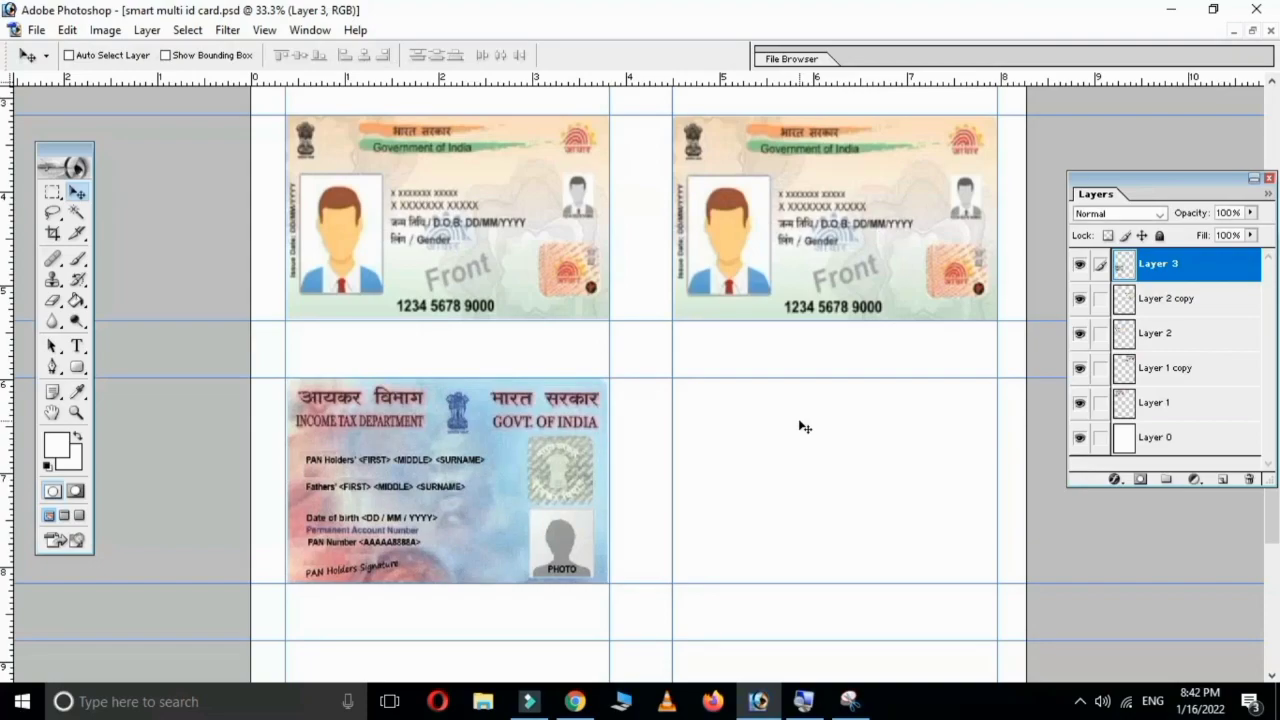
Step: Alt-drag a copy of the PAN card into the right-hand cell beside it
right_click(476, 457)
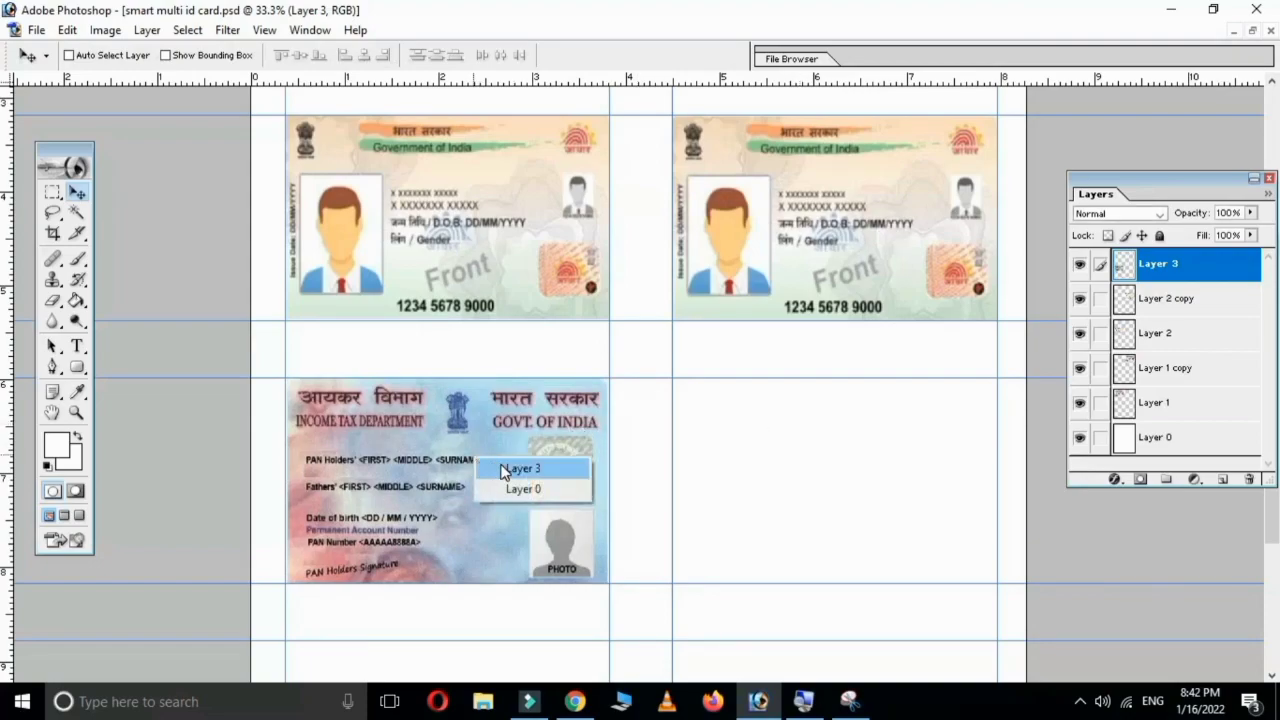
left_click(505, 466)
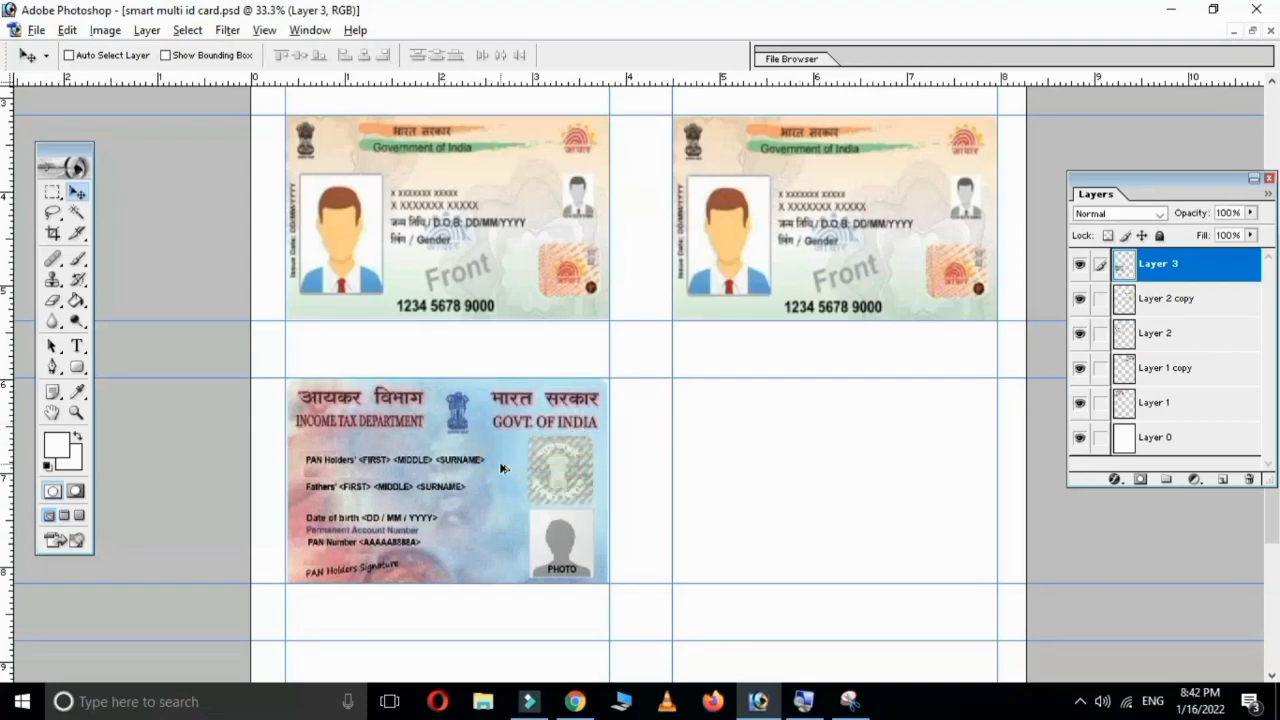
left_click_drag(506, 470, 889, 467)
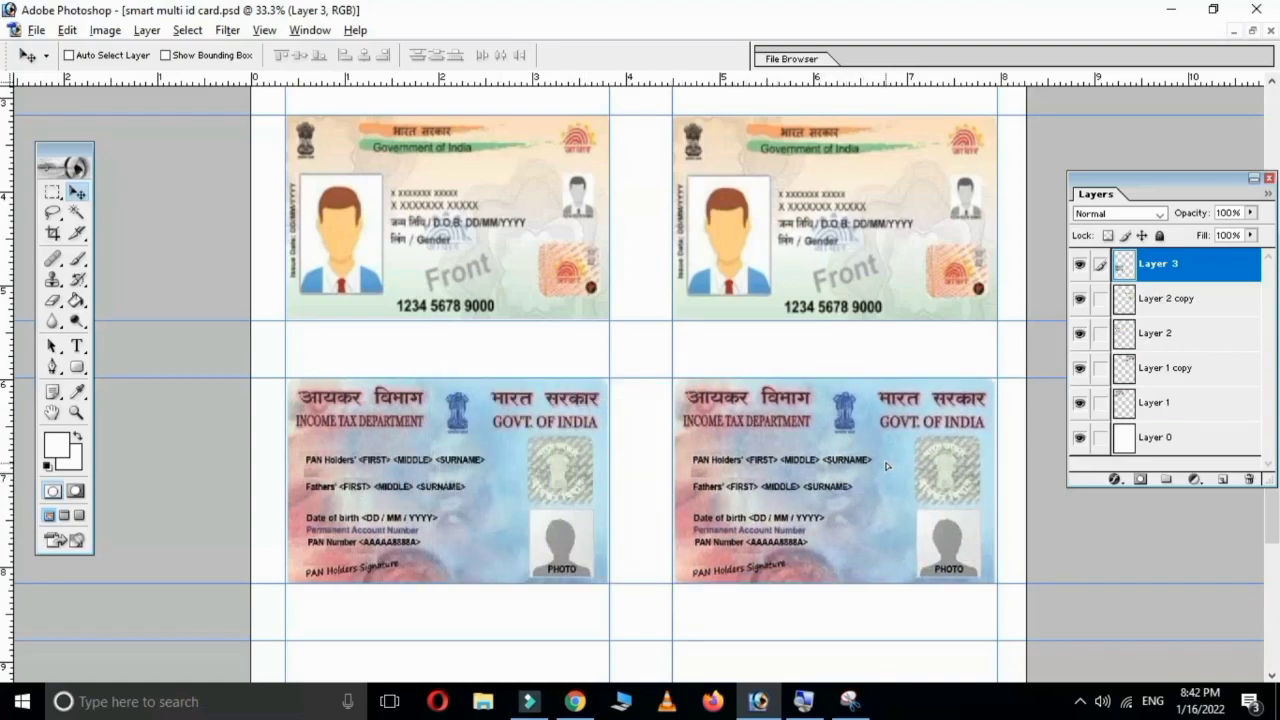
left_click_drag(893, 462, 898, 465)
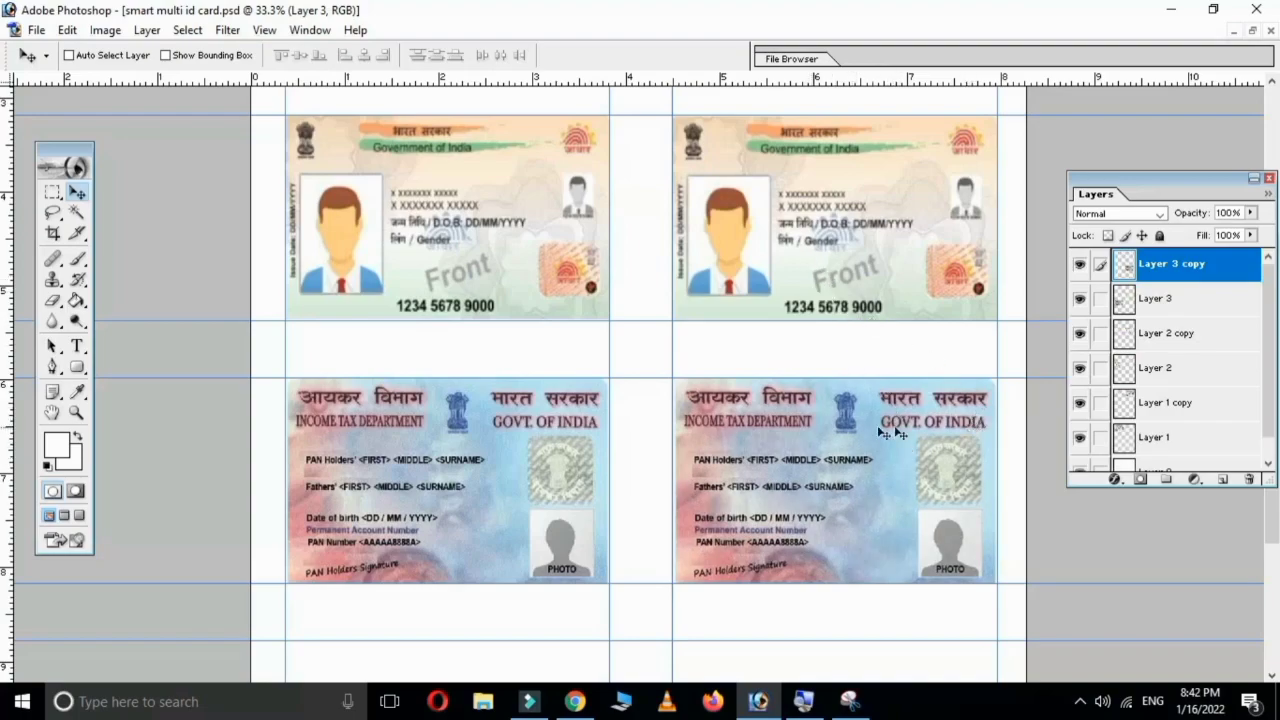
scroll(876, 430, "up", 1)
scroll(876, 430, "up", 3)
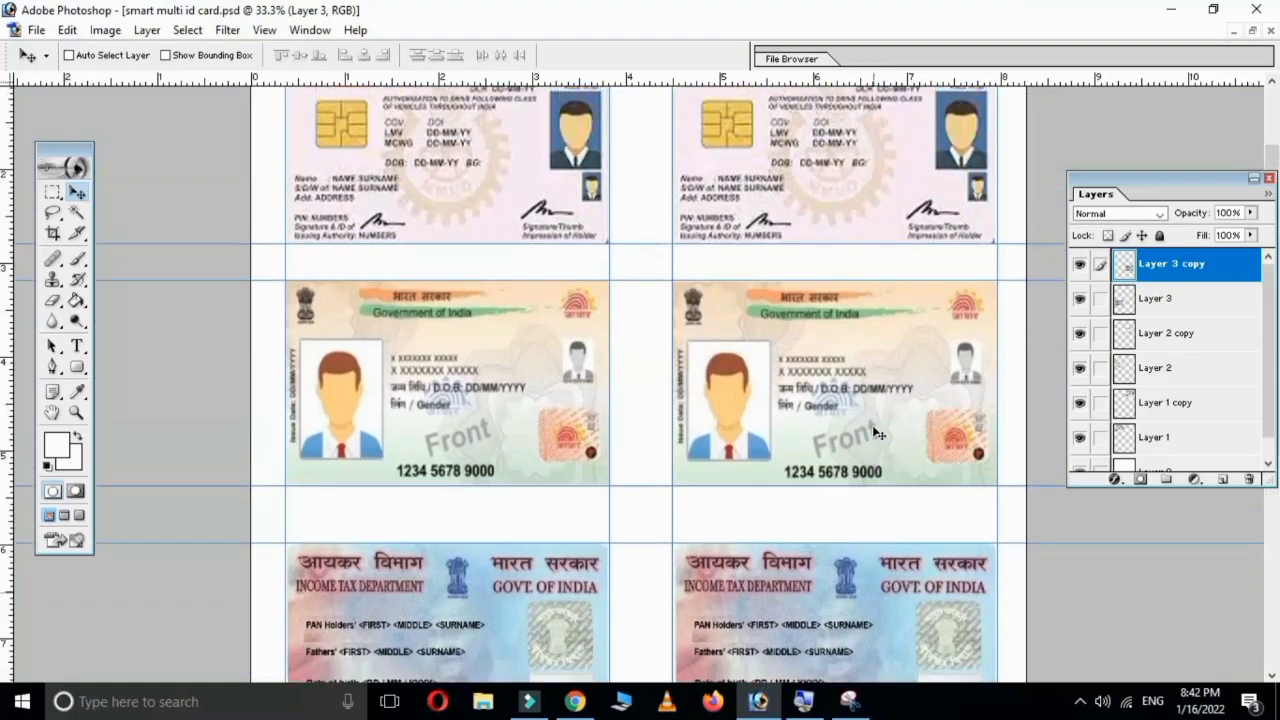
scroll(876, 430, "up", 3)
scroll(876, 433, "down", 3)
scroll(876, 433, "down", 3)
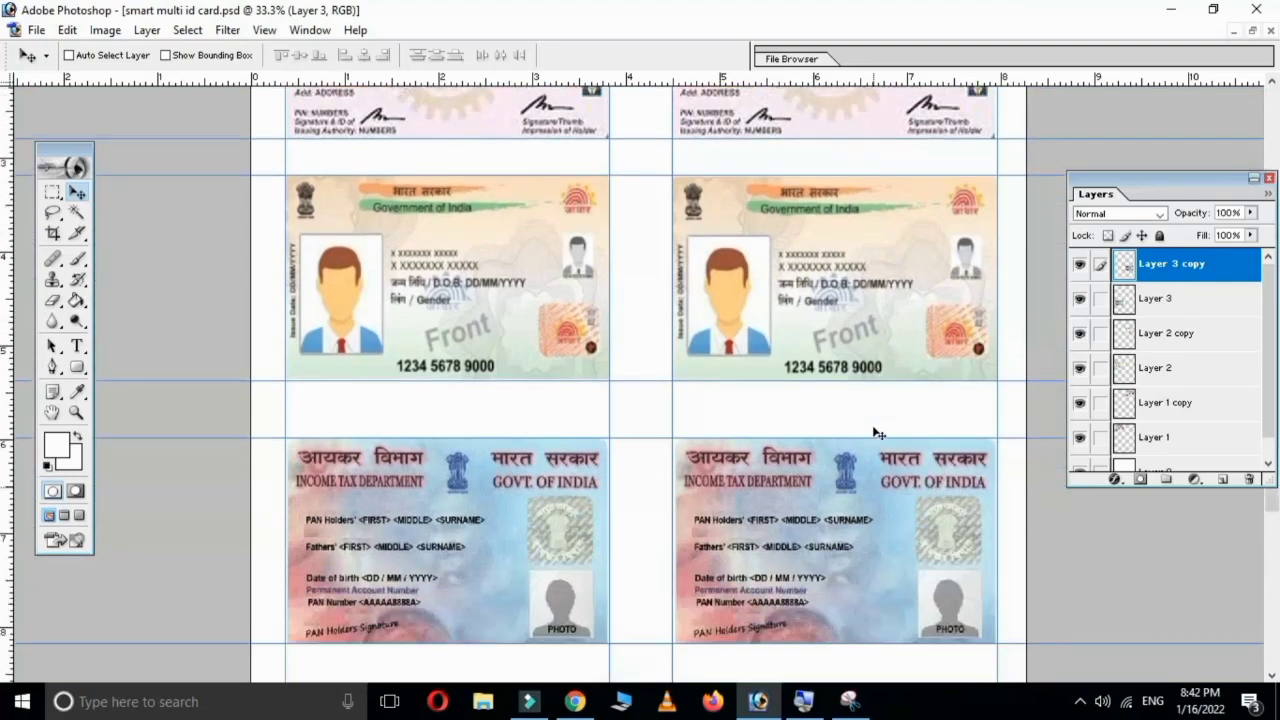
scroll(876, 433, "down", 3)
scroll(876, 433, "down", 1)
scroll(876, 433, "down", 2)
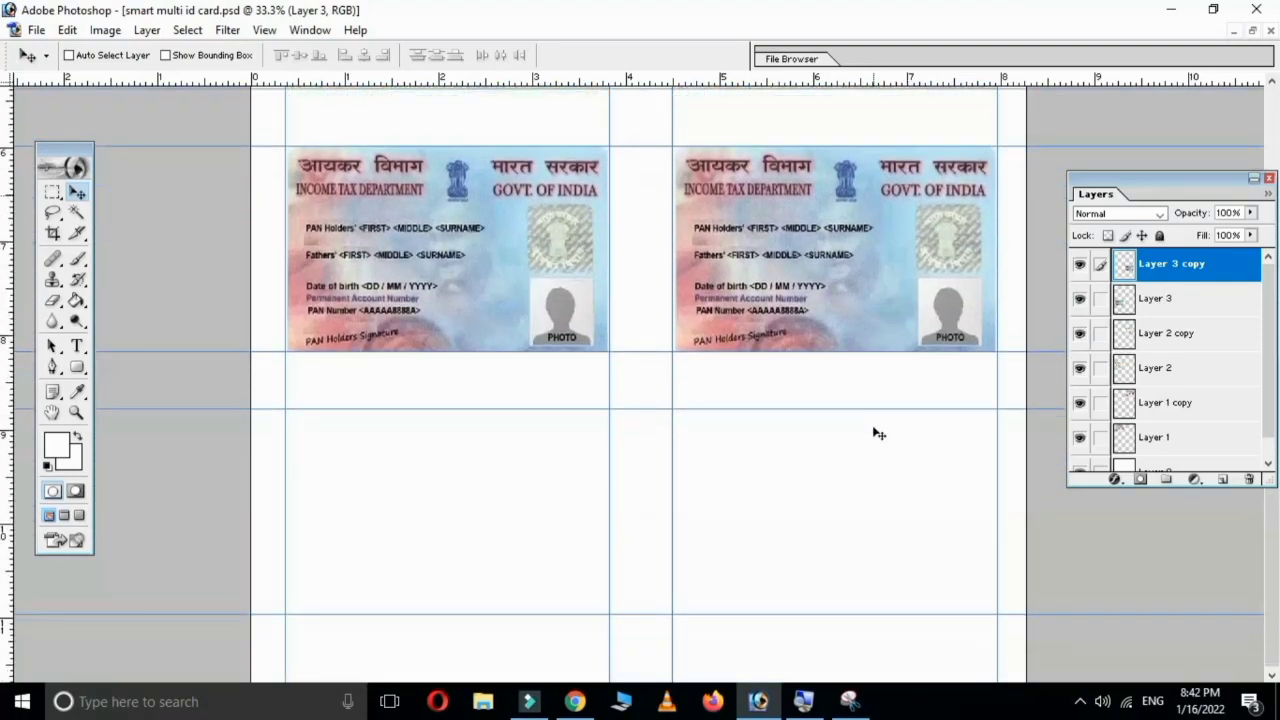
Step: Alt-drag another PAN card copy into the empty row below, then zoom out to view the sheet
right_click(481, 258)
left_click(510, 267)
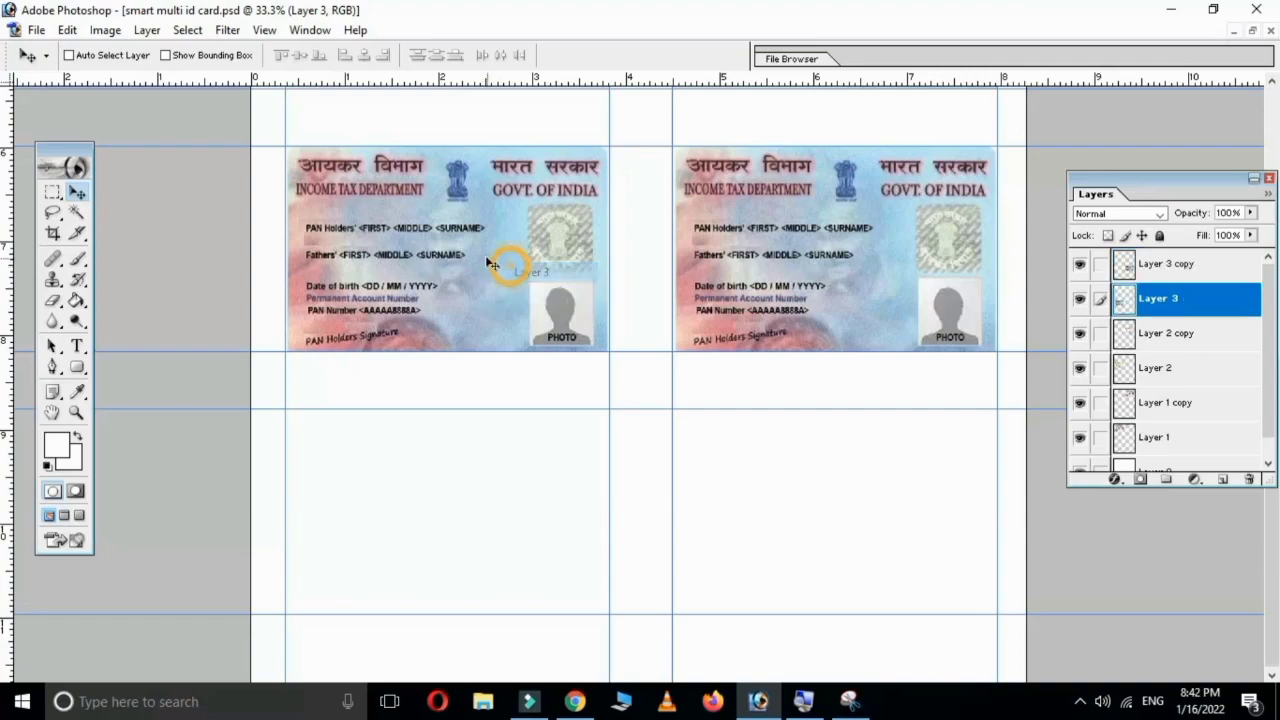
mouse_move(476, 256)
left_mouse_down()
mouse_move(469, 513)
mouse_move(873, 518)
mouse_move(861, 518)
left_mouse_up()
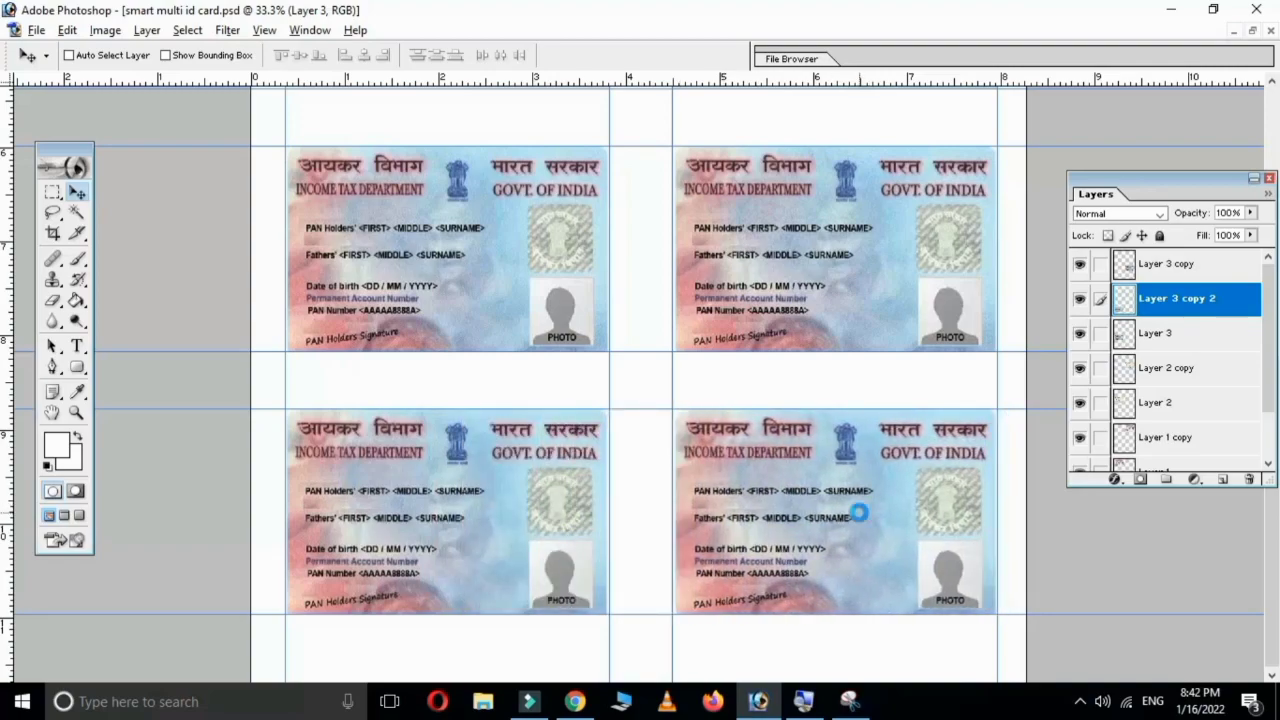
key("ctrl+minus")
key("ctrl+minus")
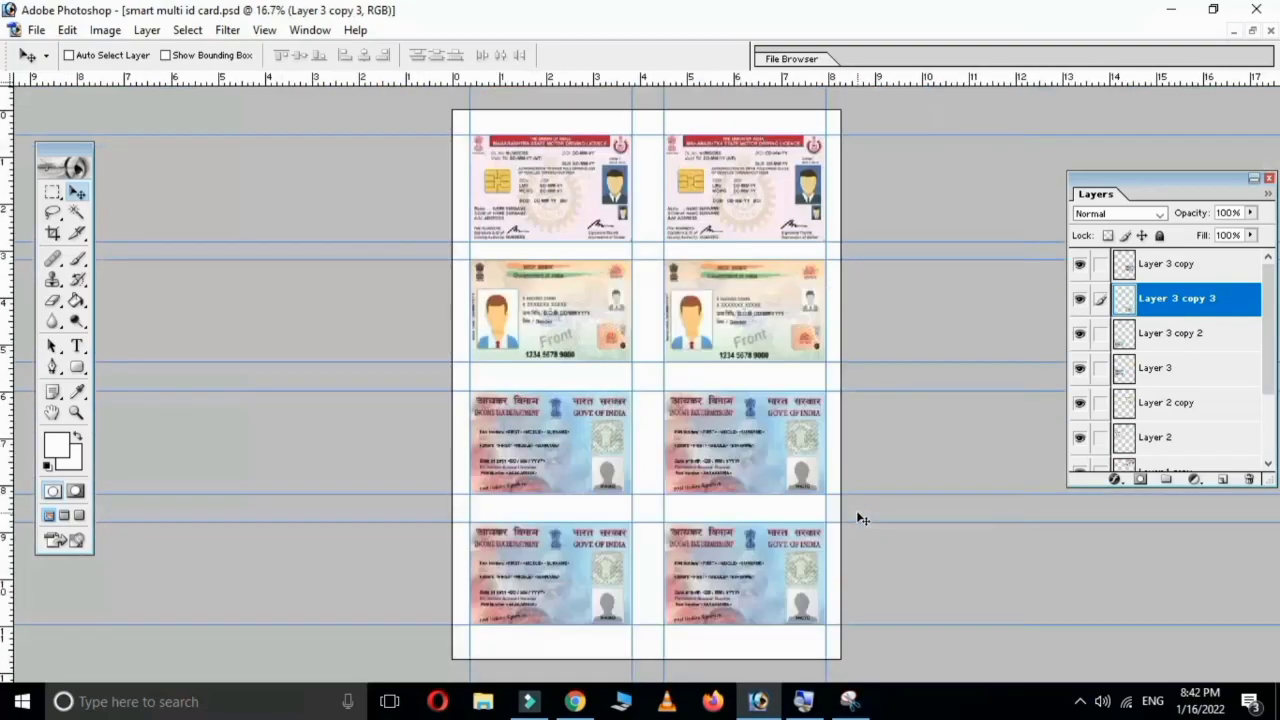